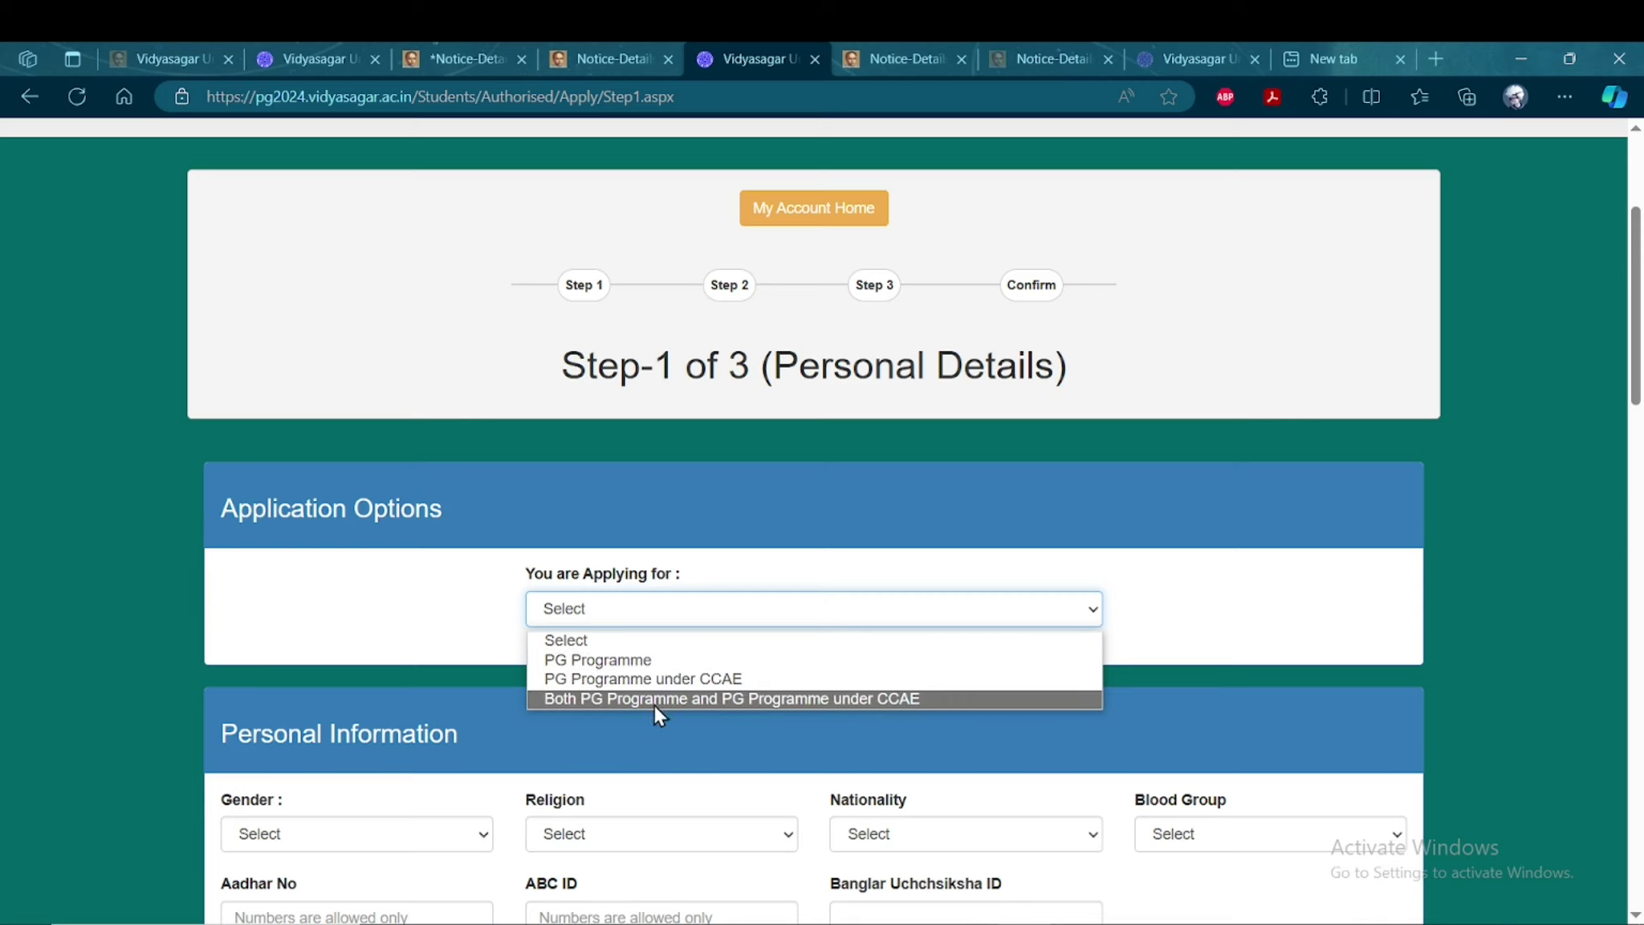
- Try PG Programme as the application option, then set it to Both PG Programme and PG Programme under CCAE
{"action": "left_click", "coordinate": [614, 659]}
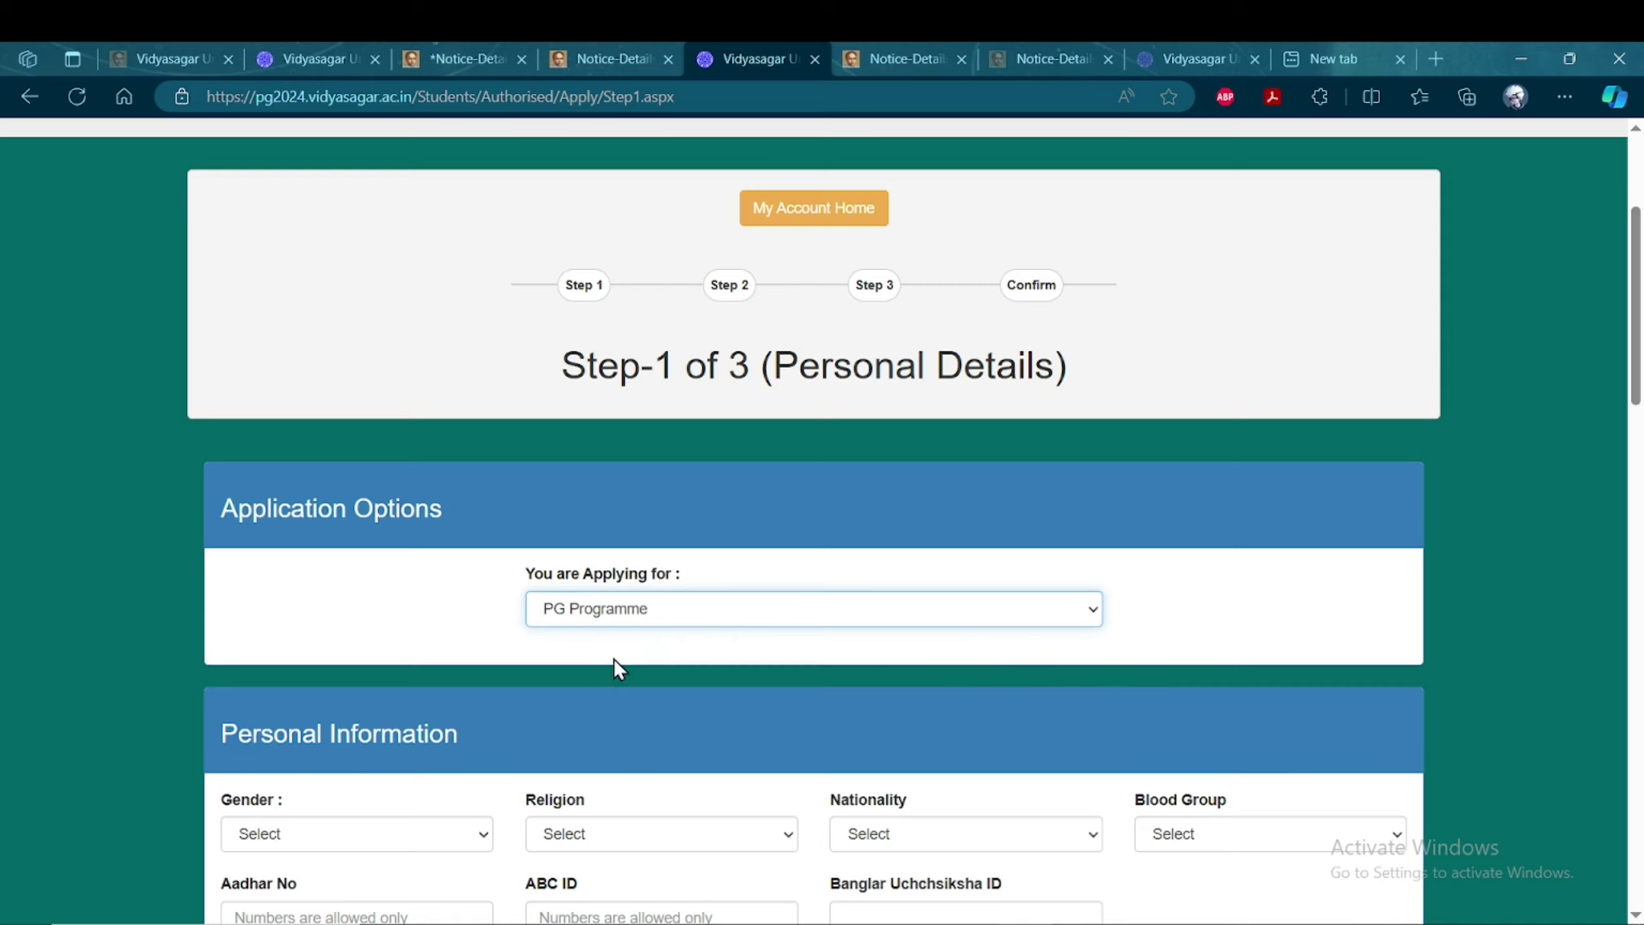
{"action": "left_click", "coordinate": [839, 620]}
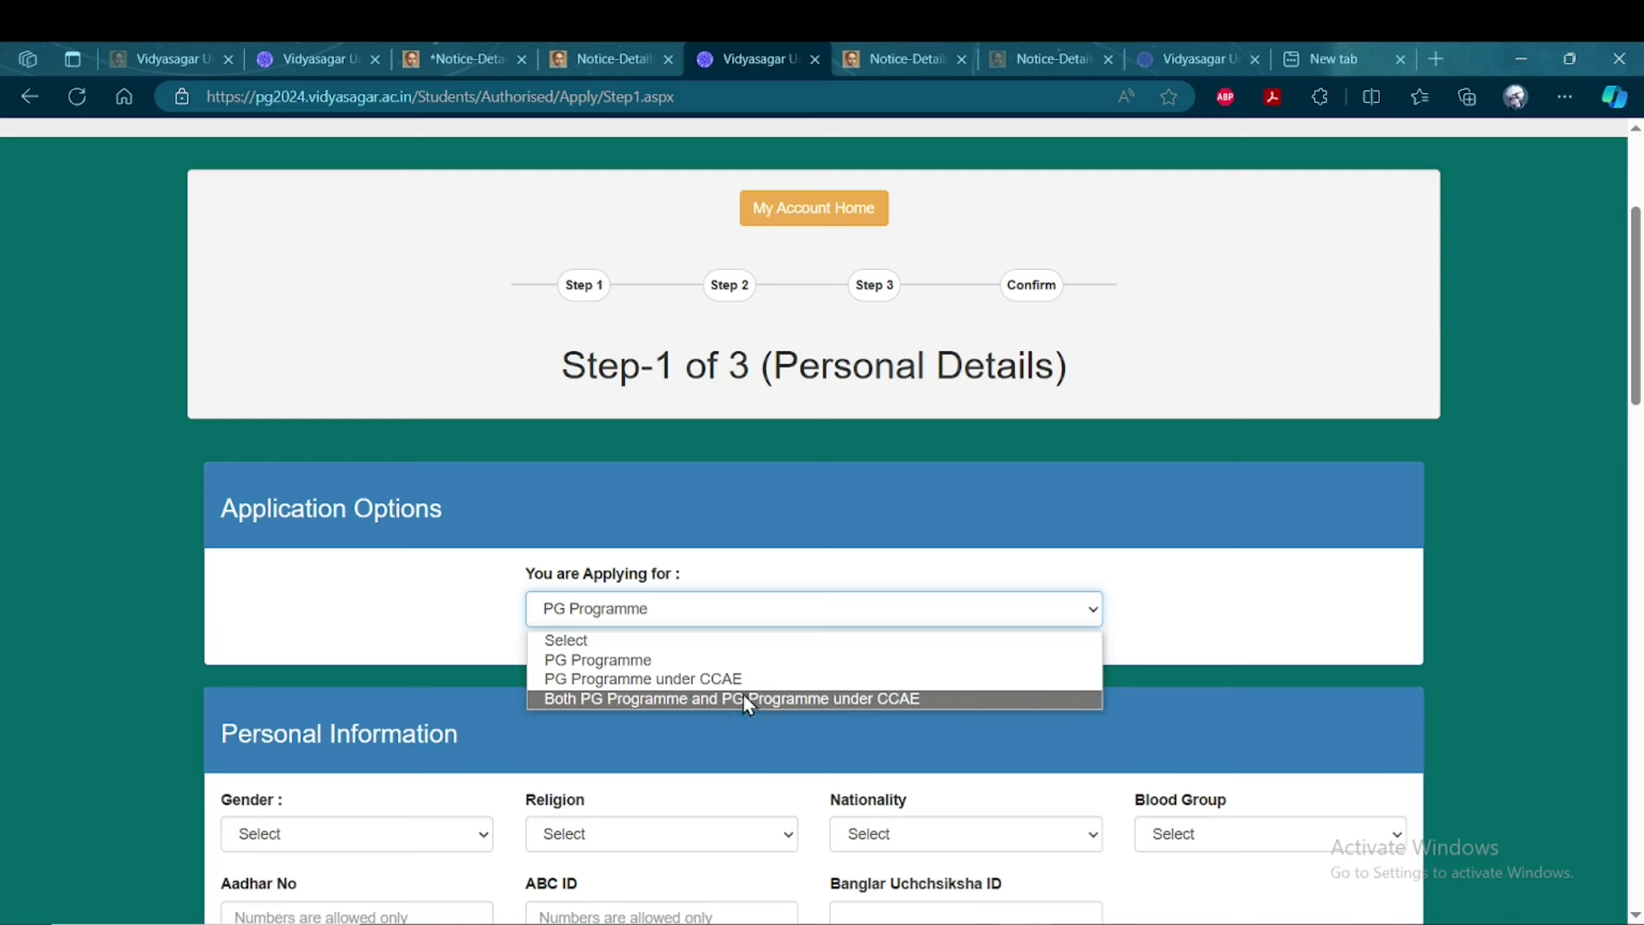
{"action": "left_click", "coordinate": [766, 703]}
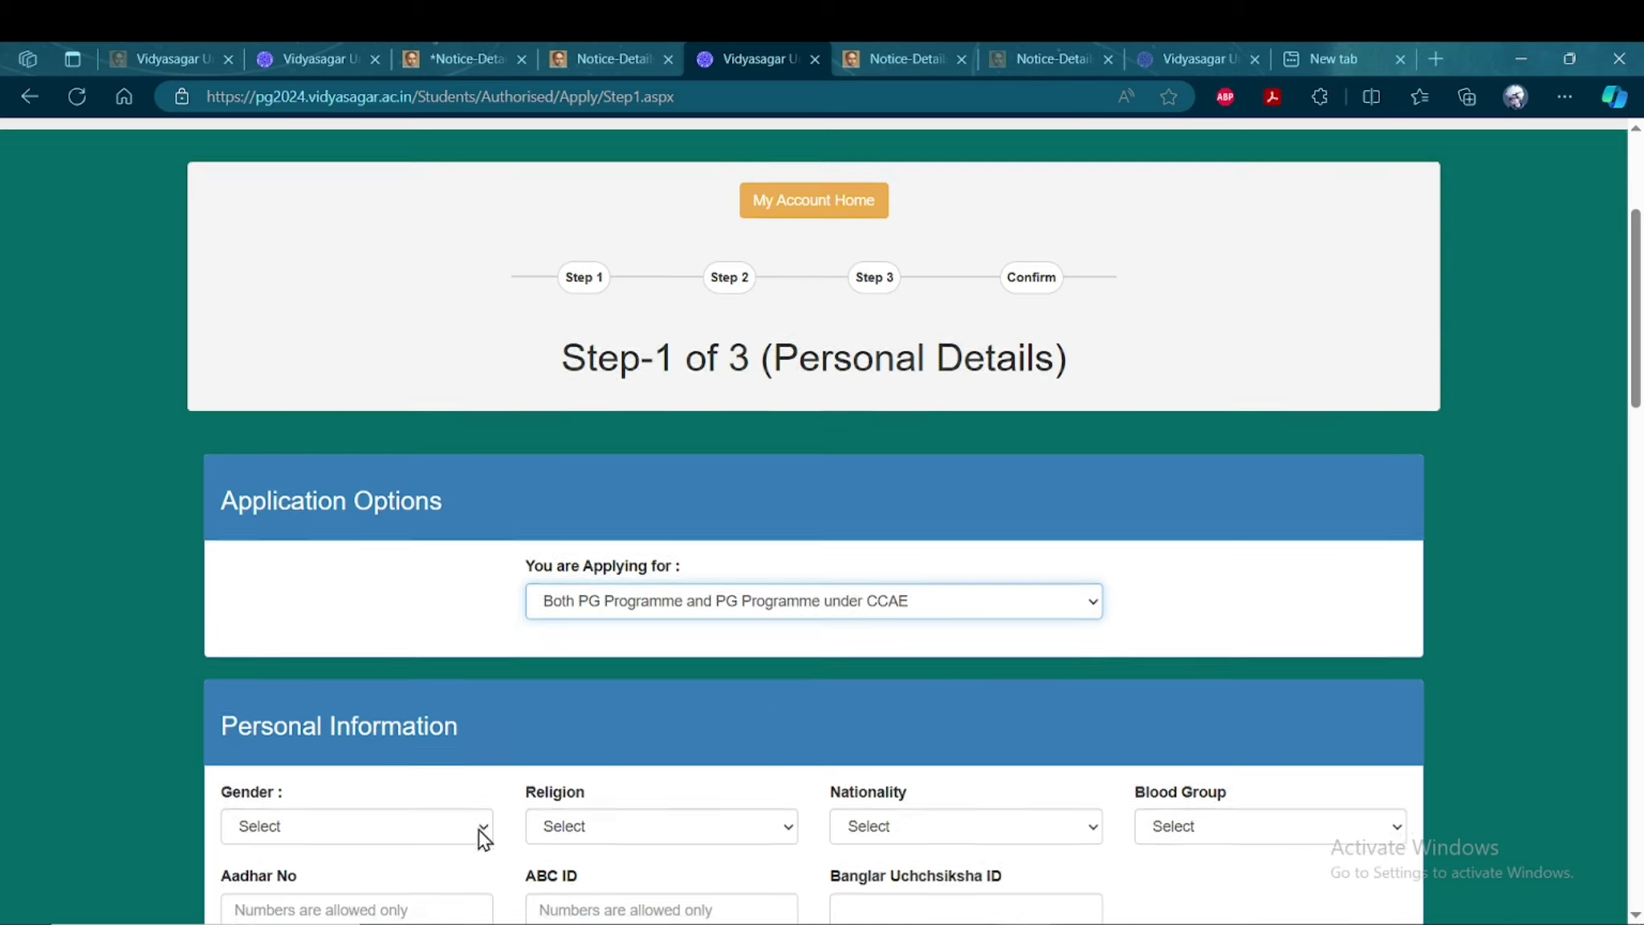
- Examine the gender, religion, nationality, blood group and social category choices and the Aadhar number field in Personal Information
{"action": "scroll", "coordinate": [535, 792], "scroll_direction": "down", "scroll_amount": 4}
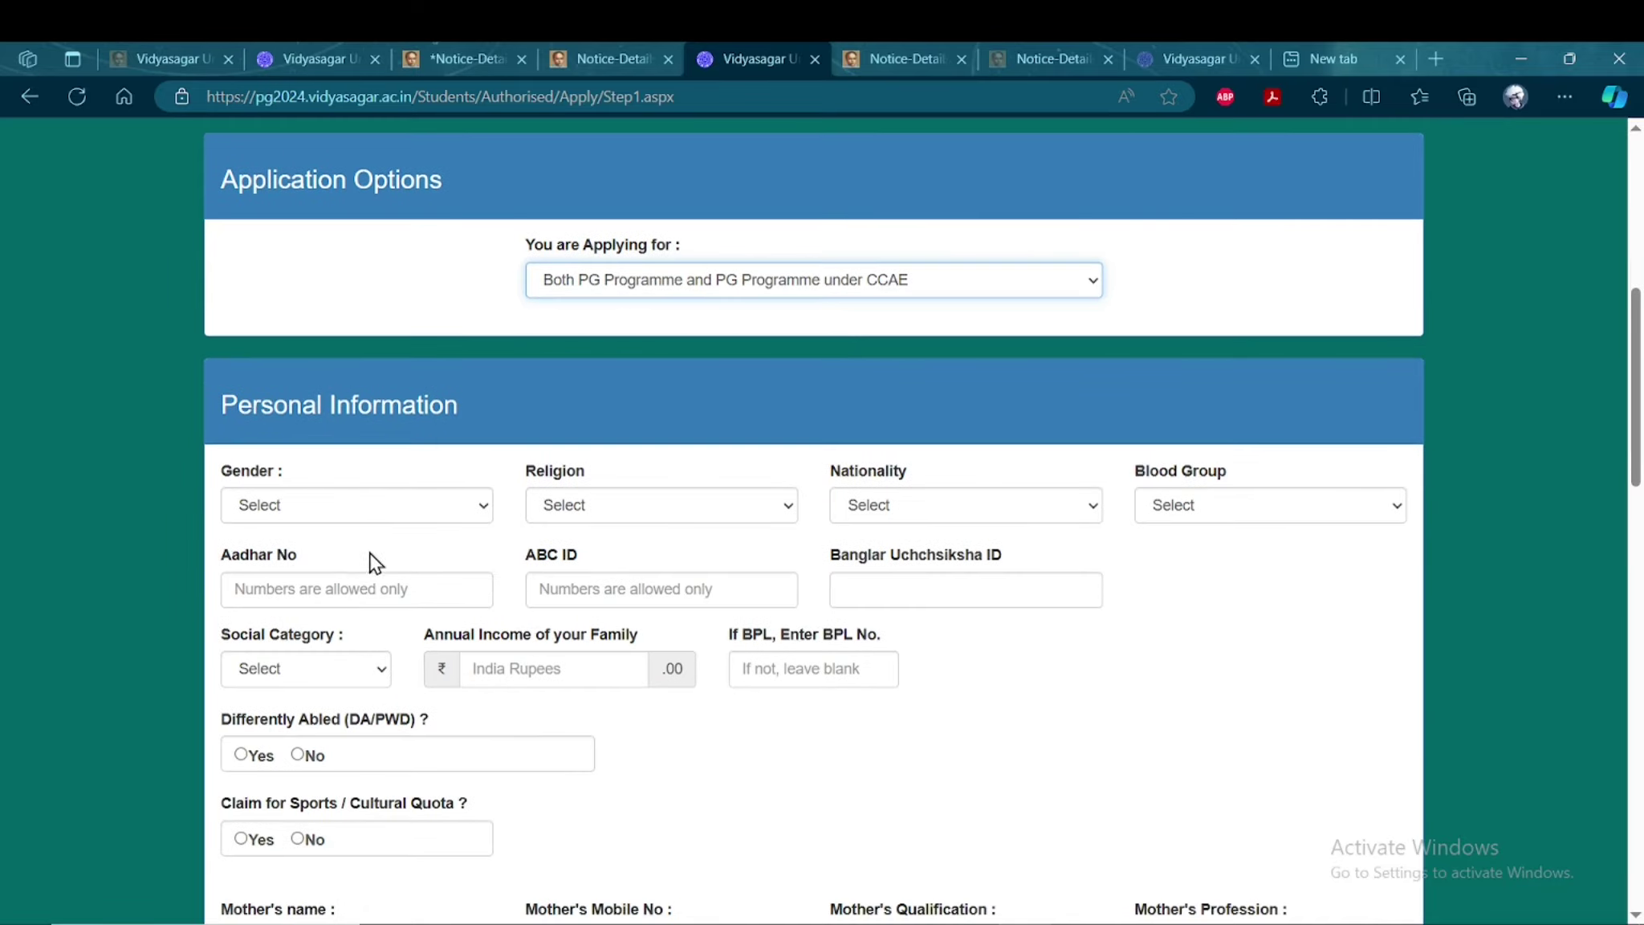
{"action": "left_click", "coordinate": [378, 512]}
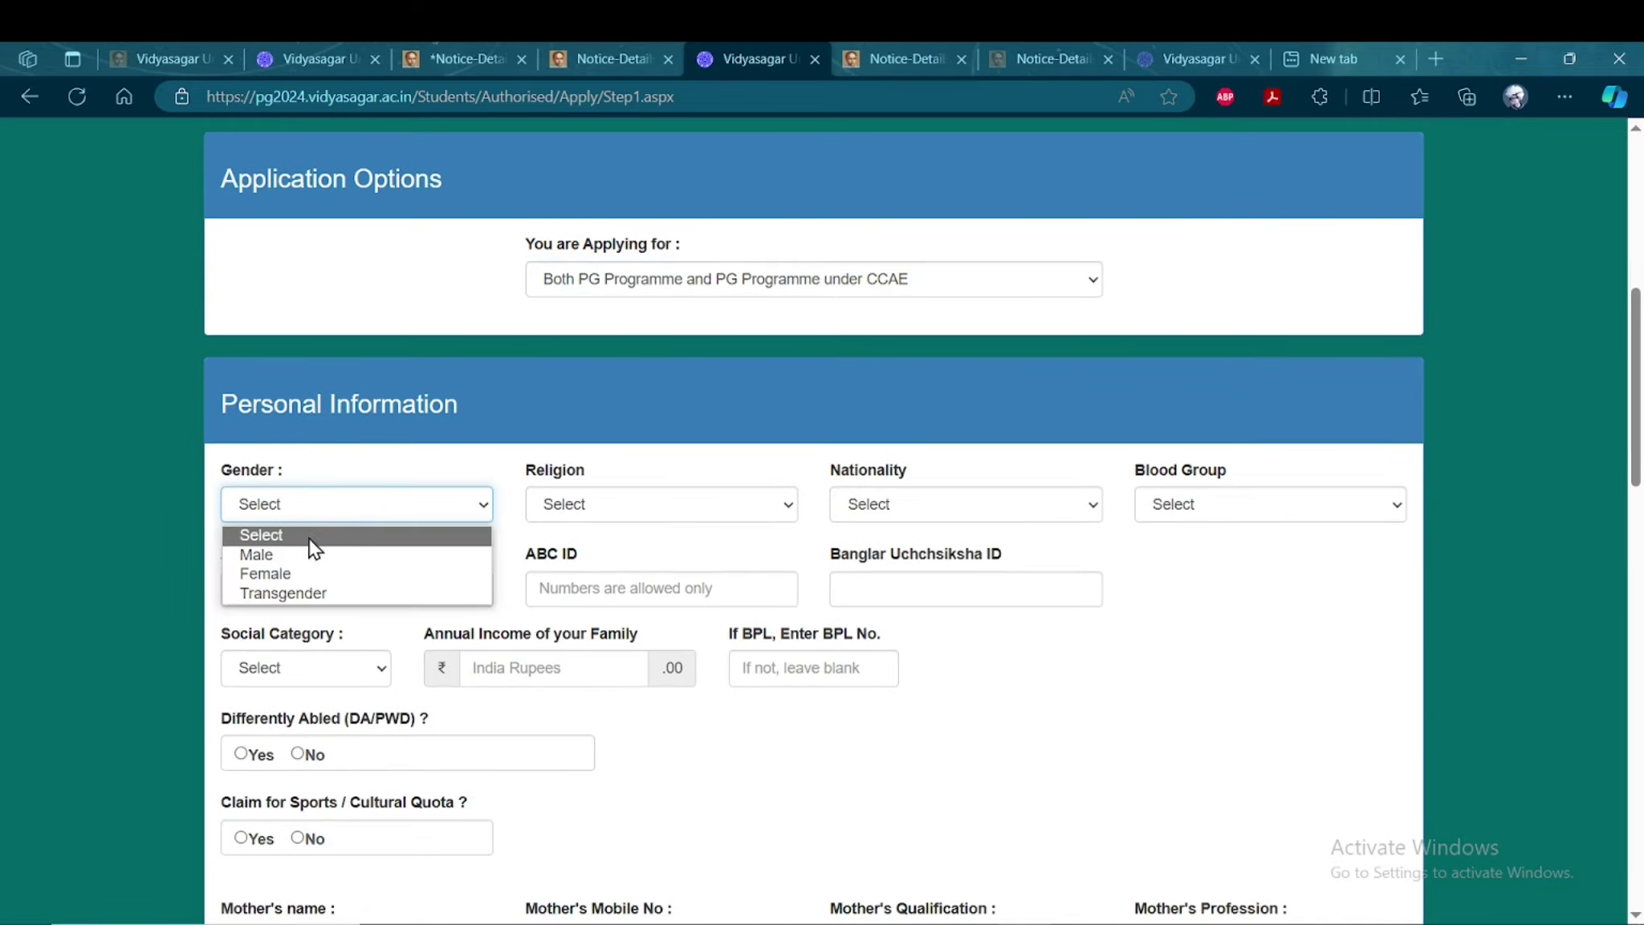
{"action": "left_click", "coordinate": [634, 508]}
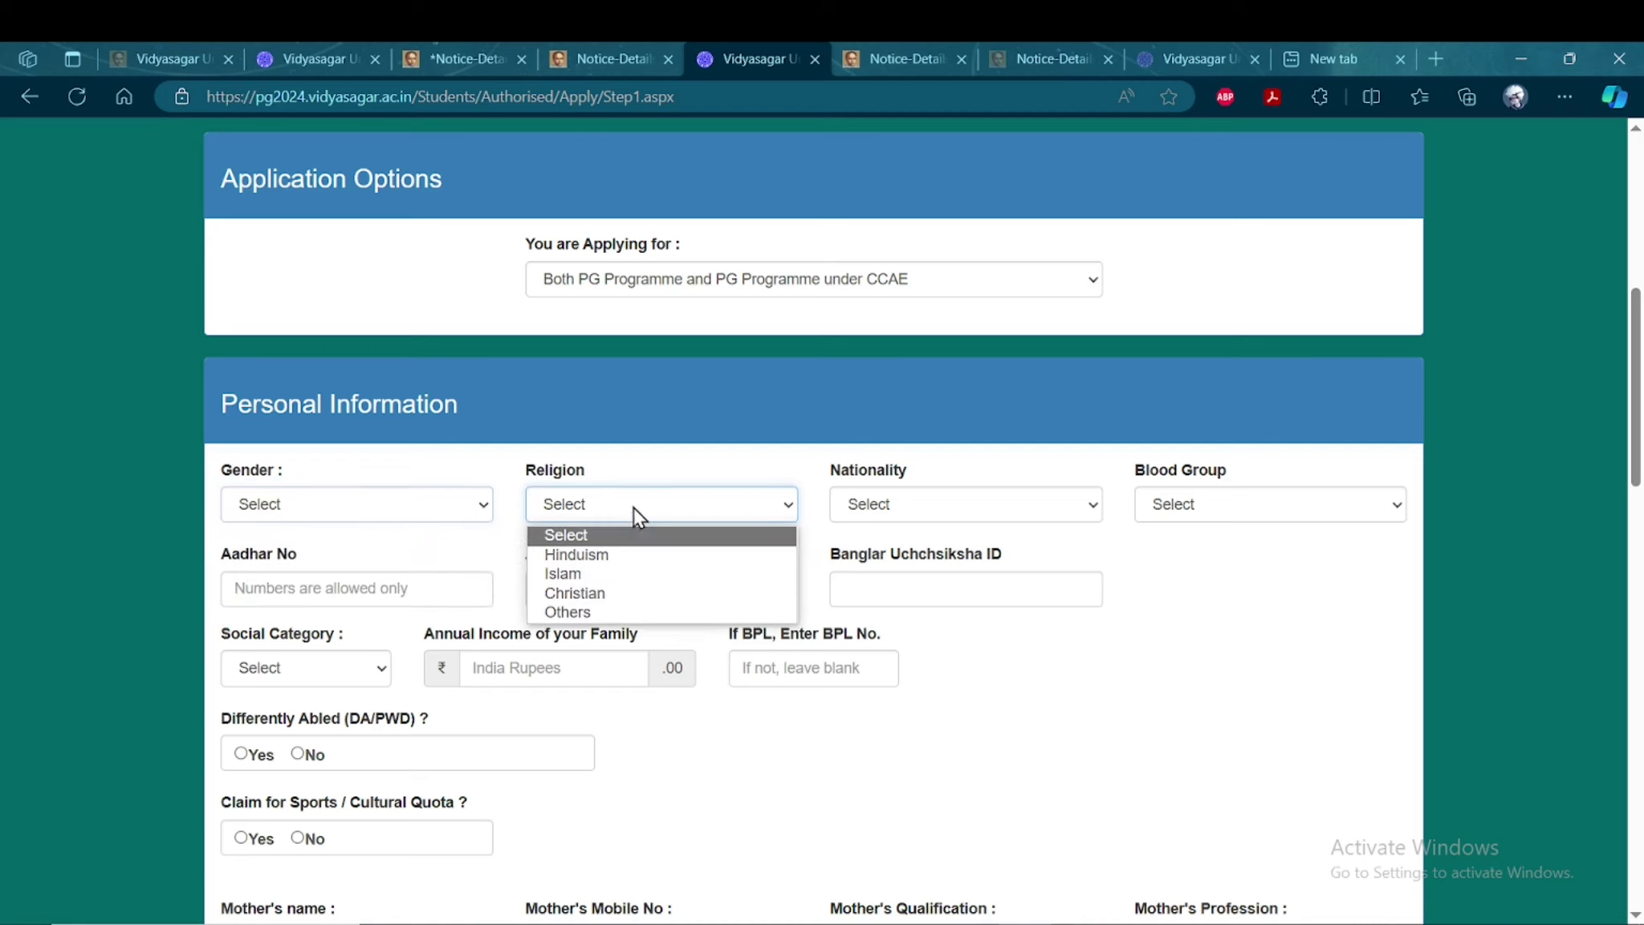
{"action": "left_click", "coordinate": [946, 508]}
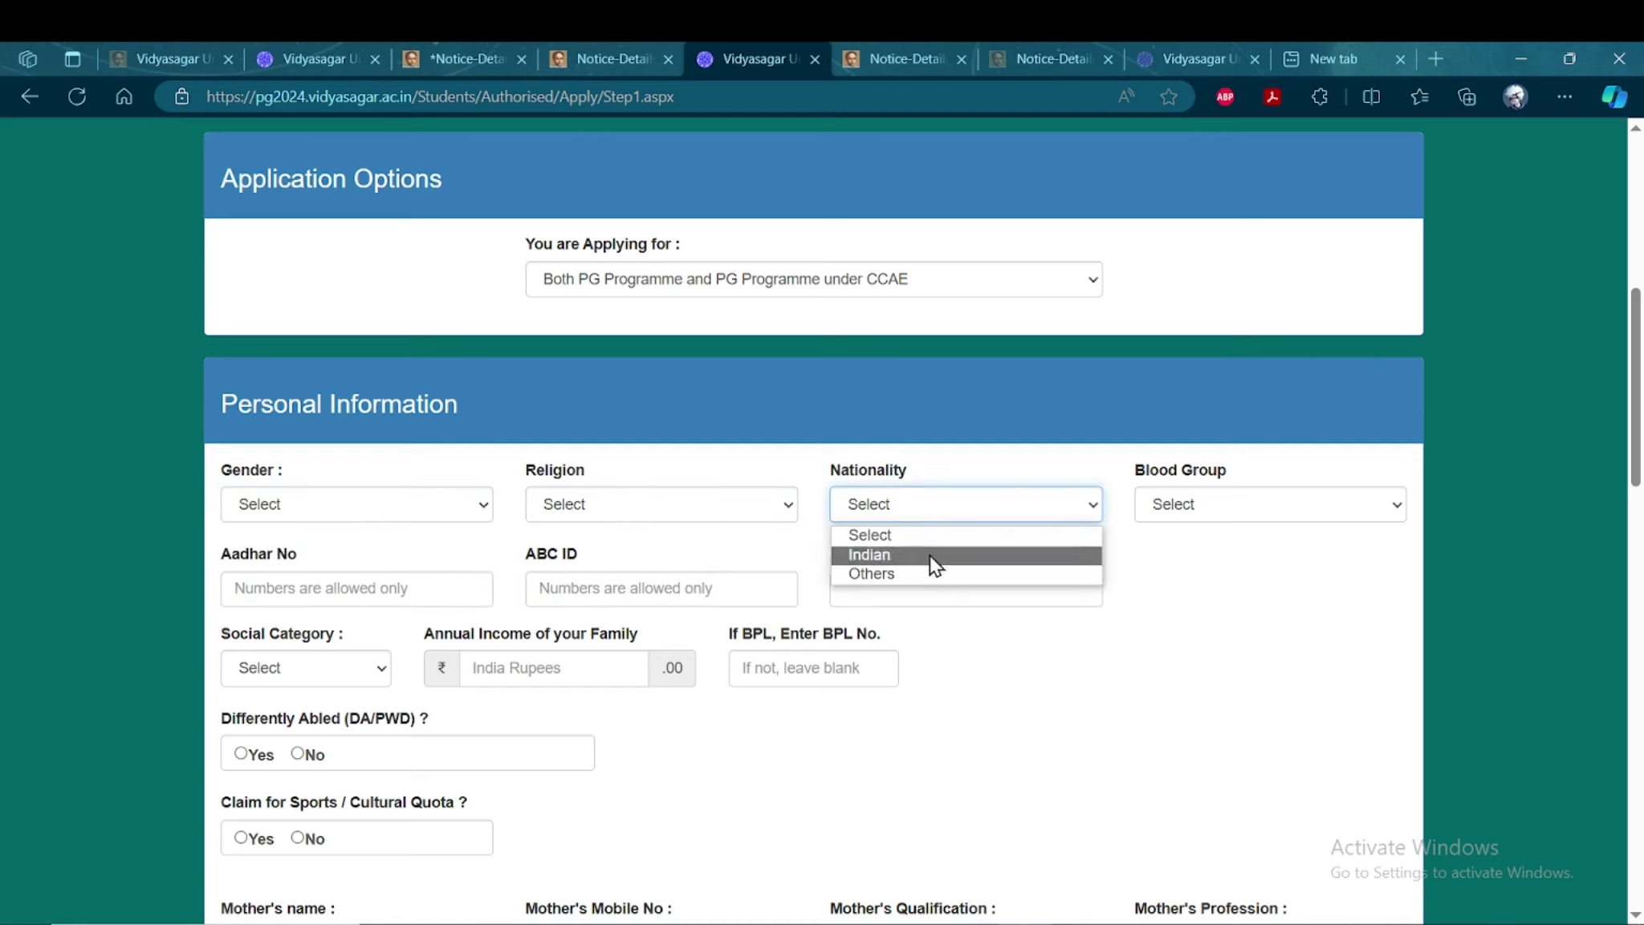
{"action": "left_click", "coordinate": [1199, 514]}
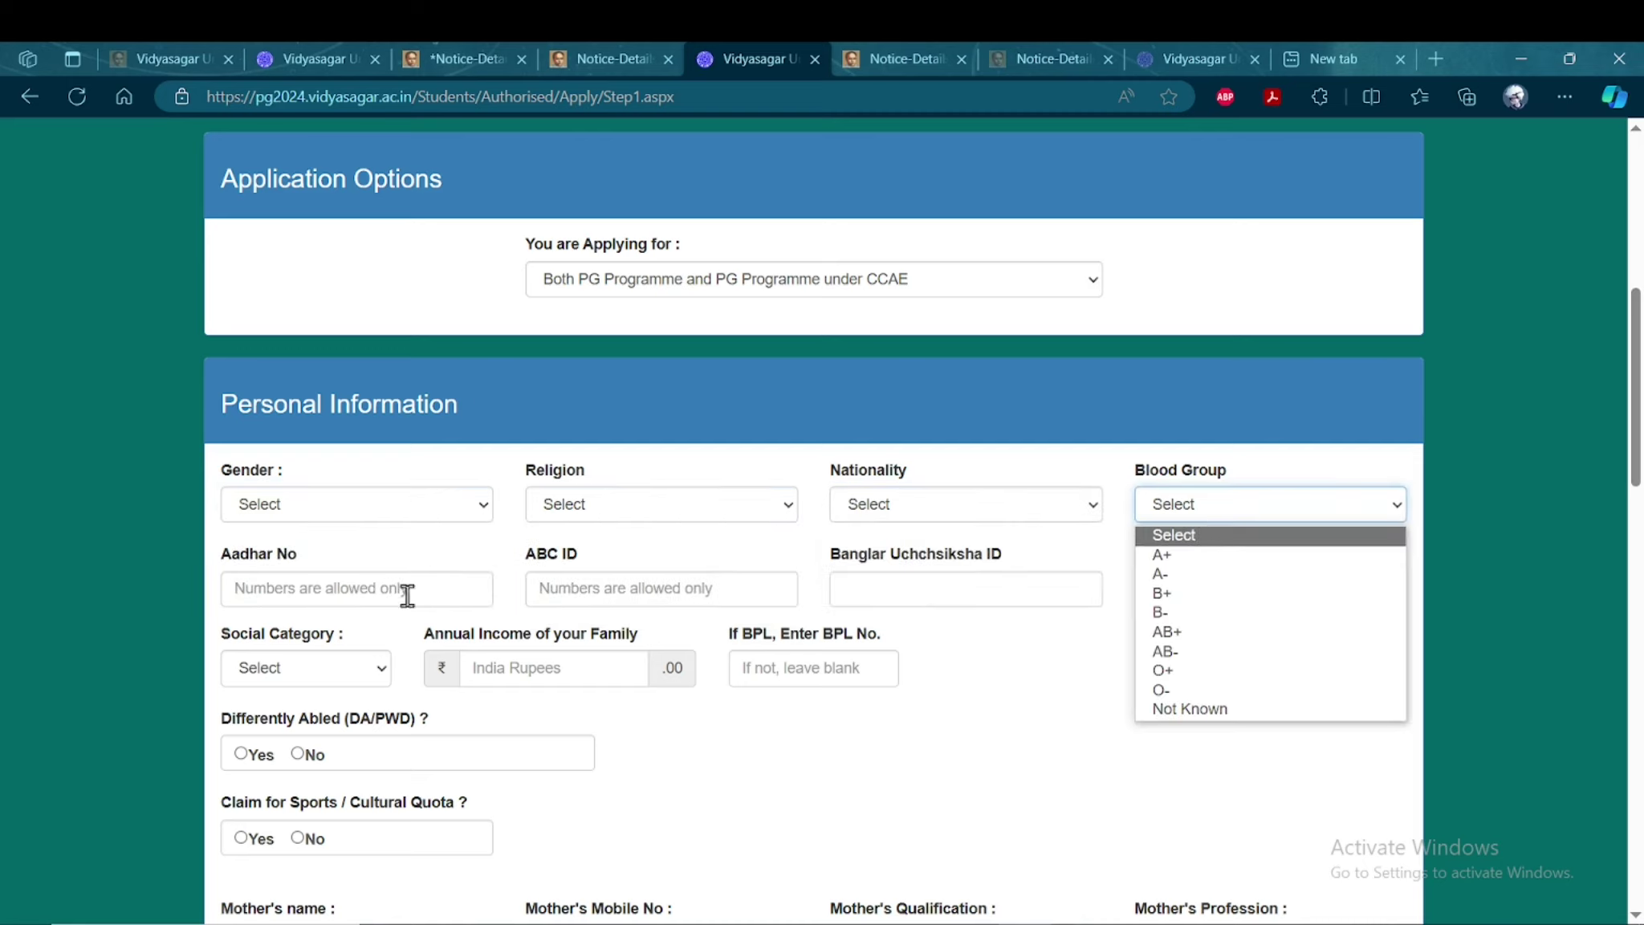
{"action": "left_click", "coordinate": [334, 592]}
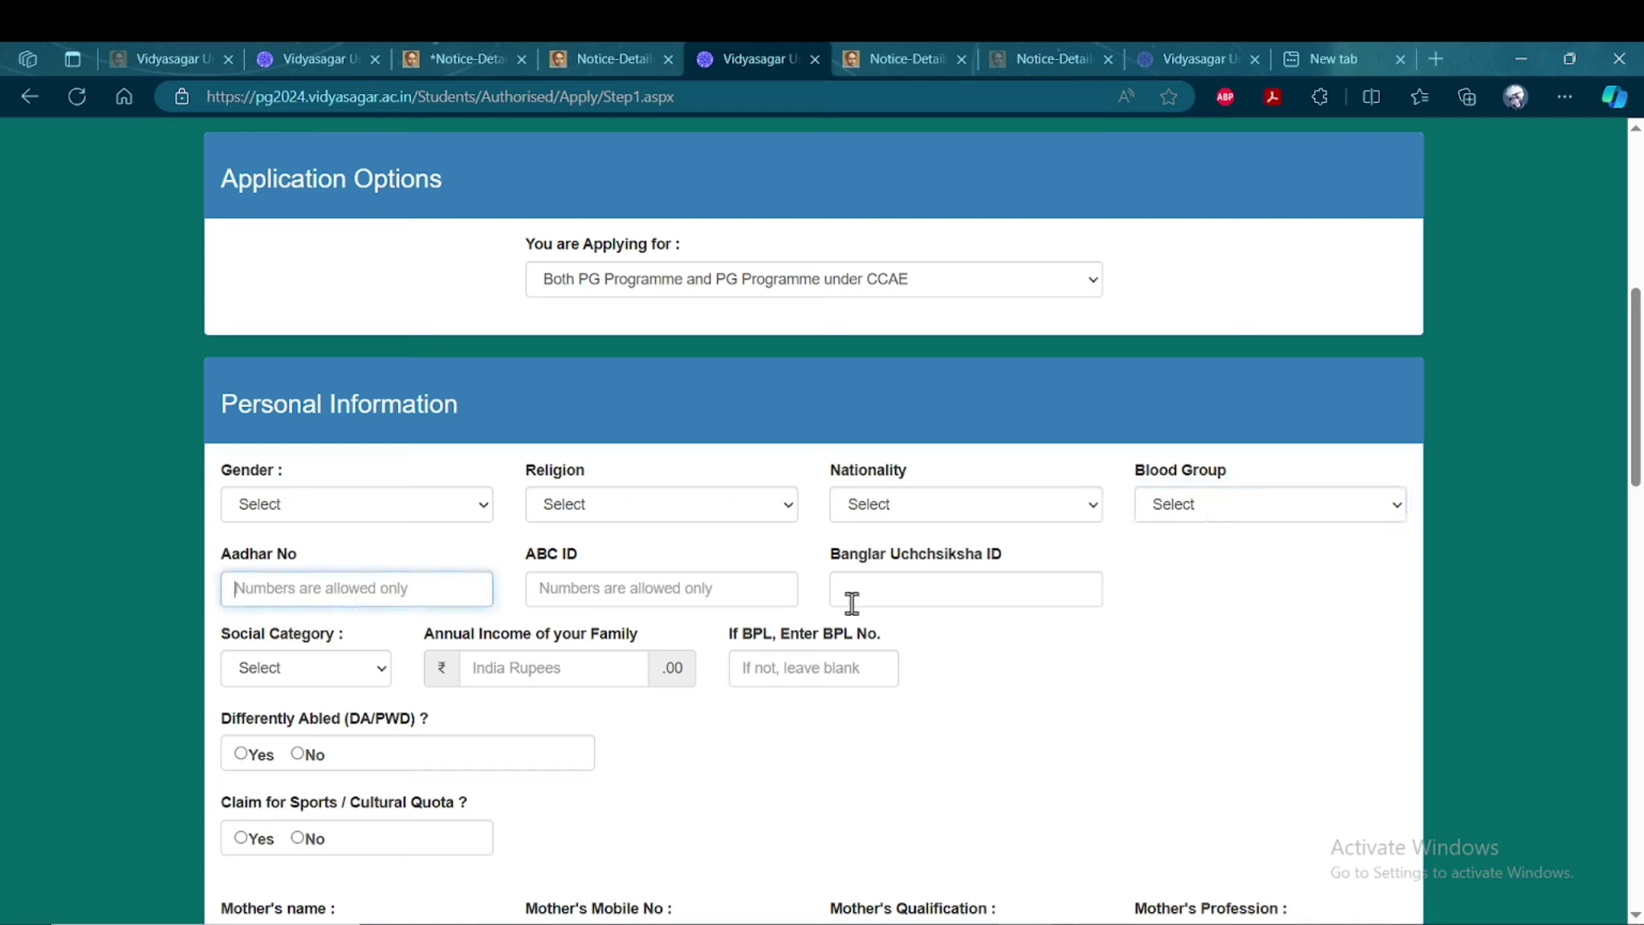
{"action": "left_click", "coordinate": [379, 670]}
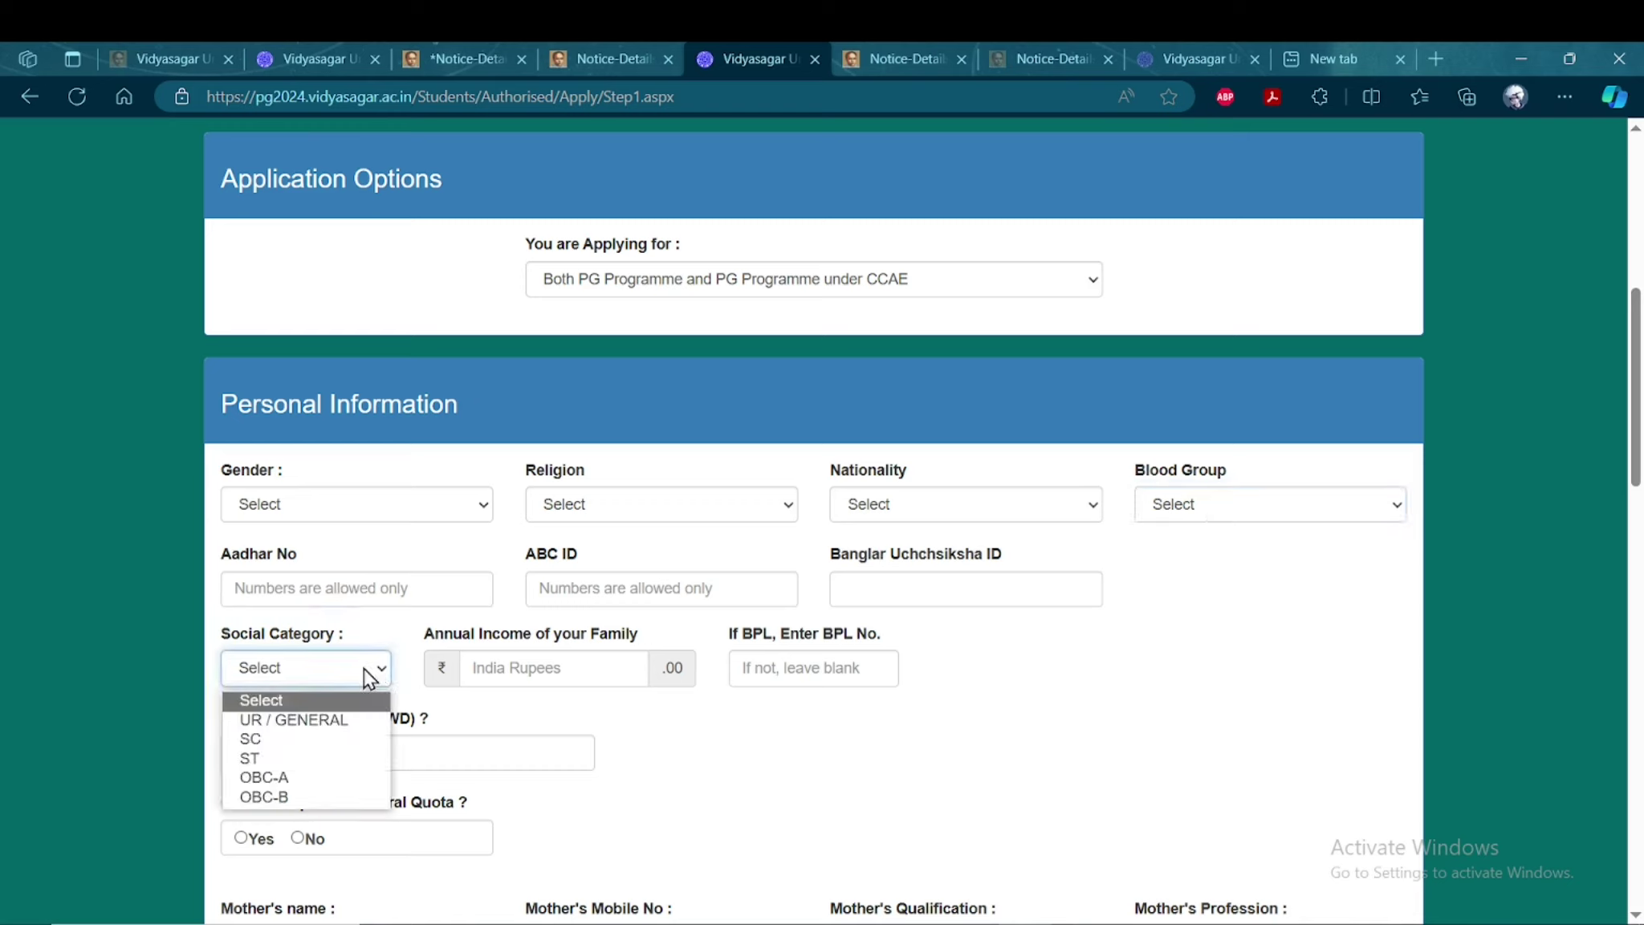
{"action": "left_click", "coordinate": [529, 719]}
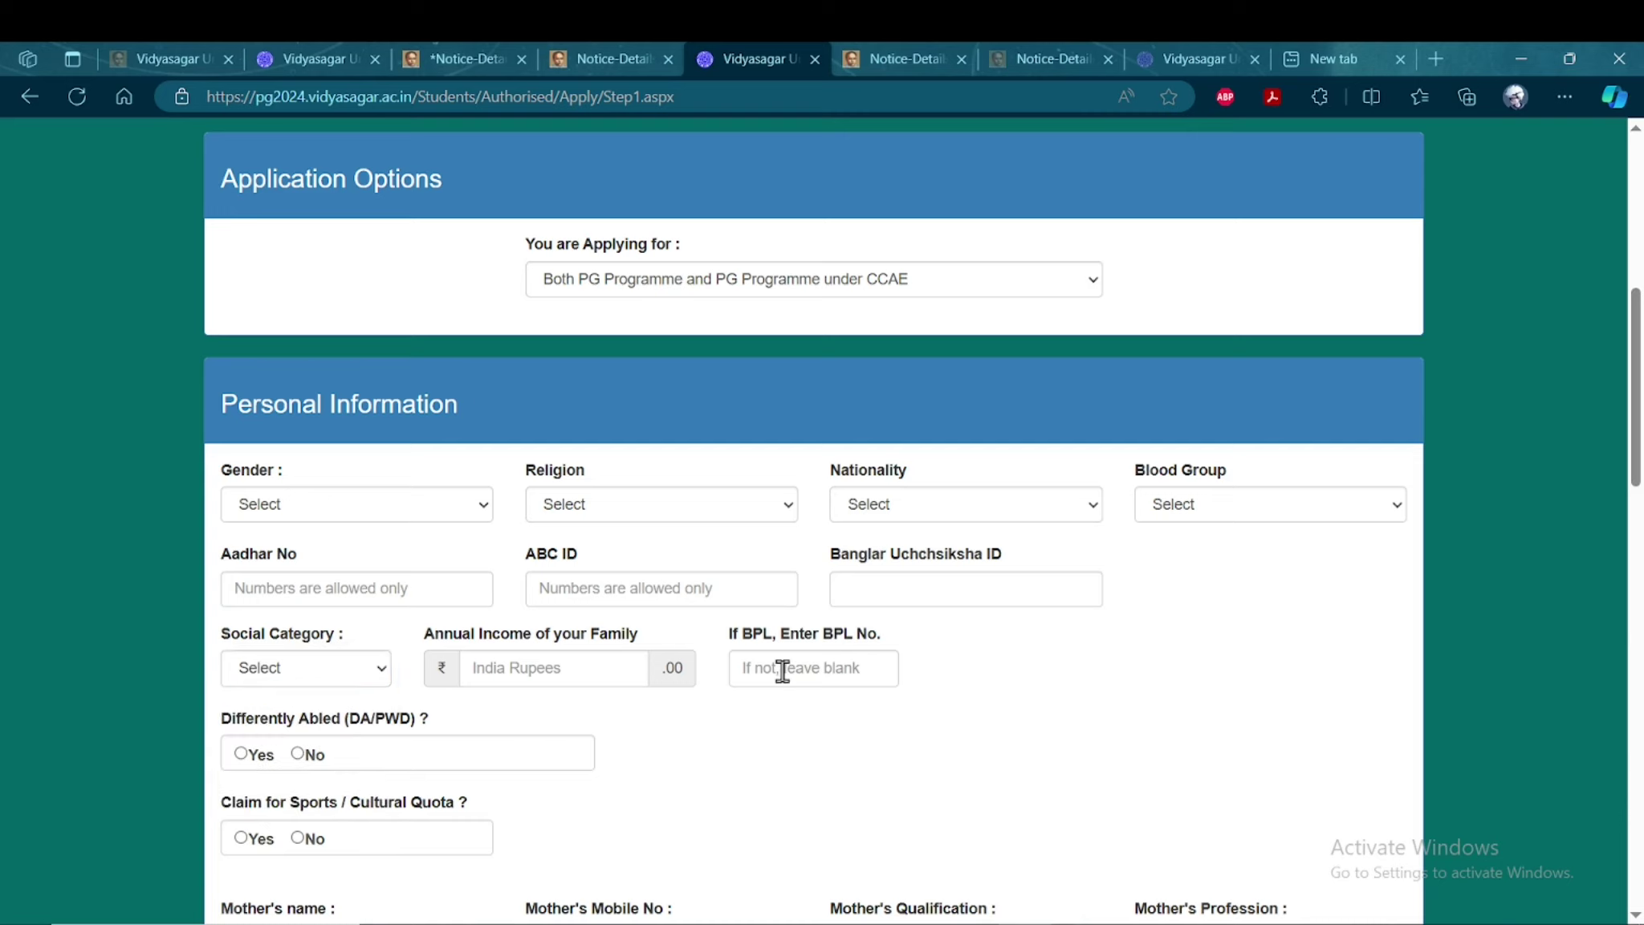
- Set Differently Abled and the Sports / Cultural Quota claim to No after checking the disability types and participation levels offered under Yes
{"action": "scroll", "coordinate": [782, 671], "scroll_direction": "down", "scroll_amount": 1}
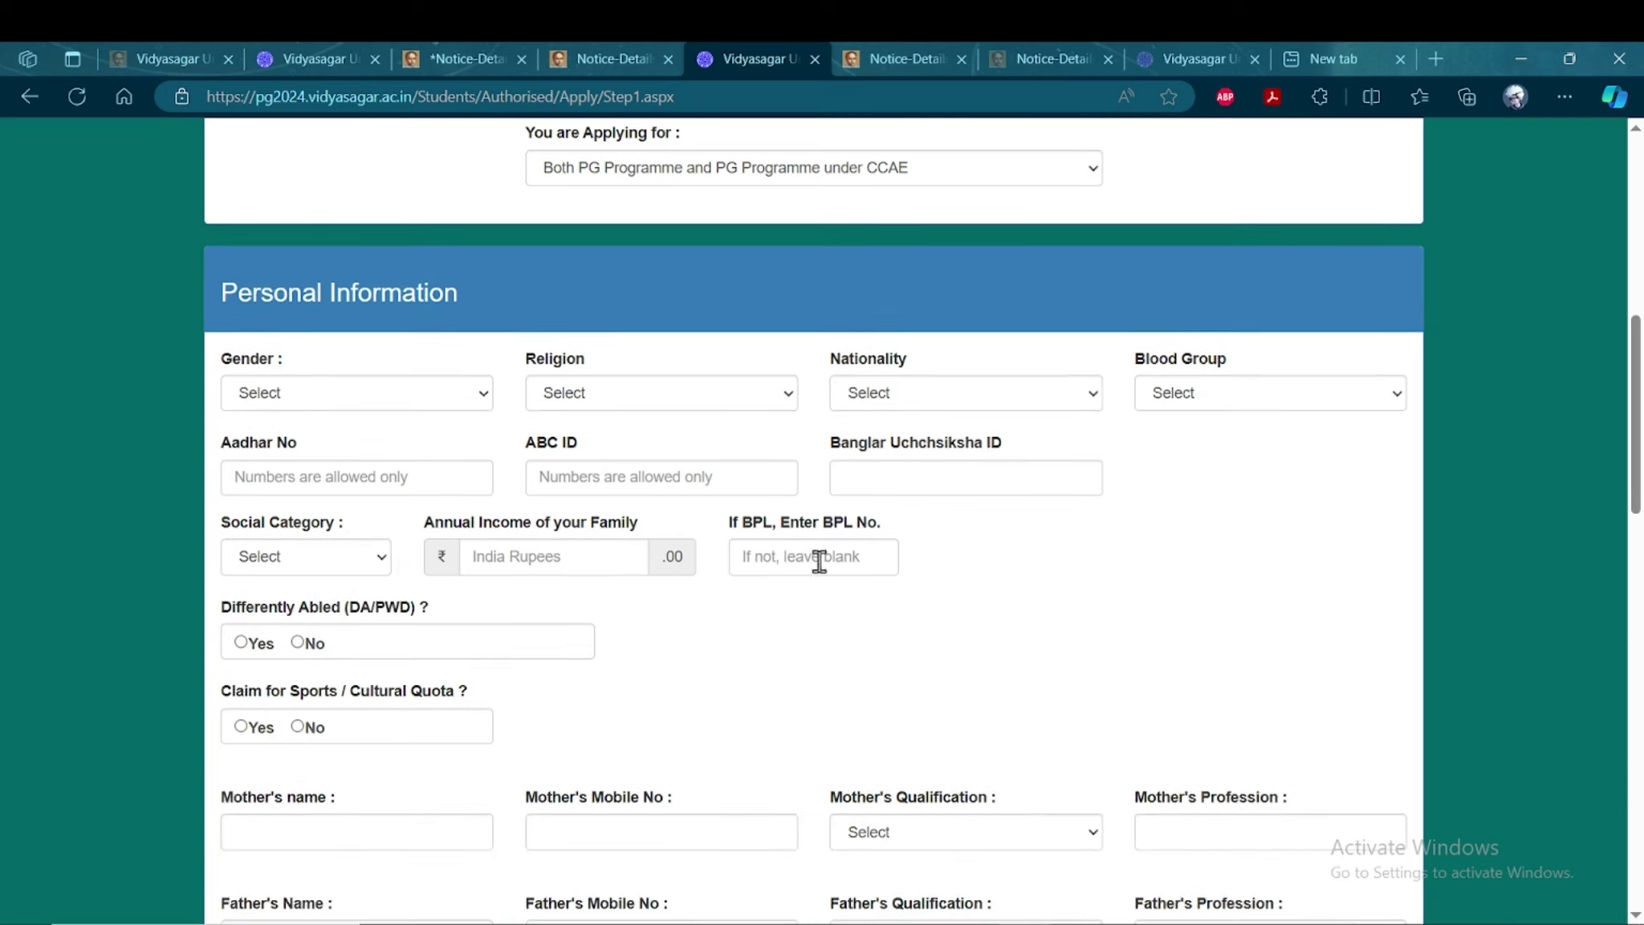
{"action": "scroll", "coordinate": [404, 653], "scroll_direction": "down", "scroll_amount": 1}
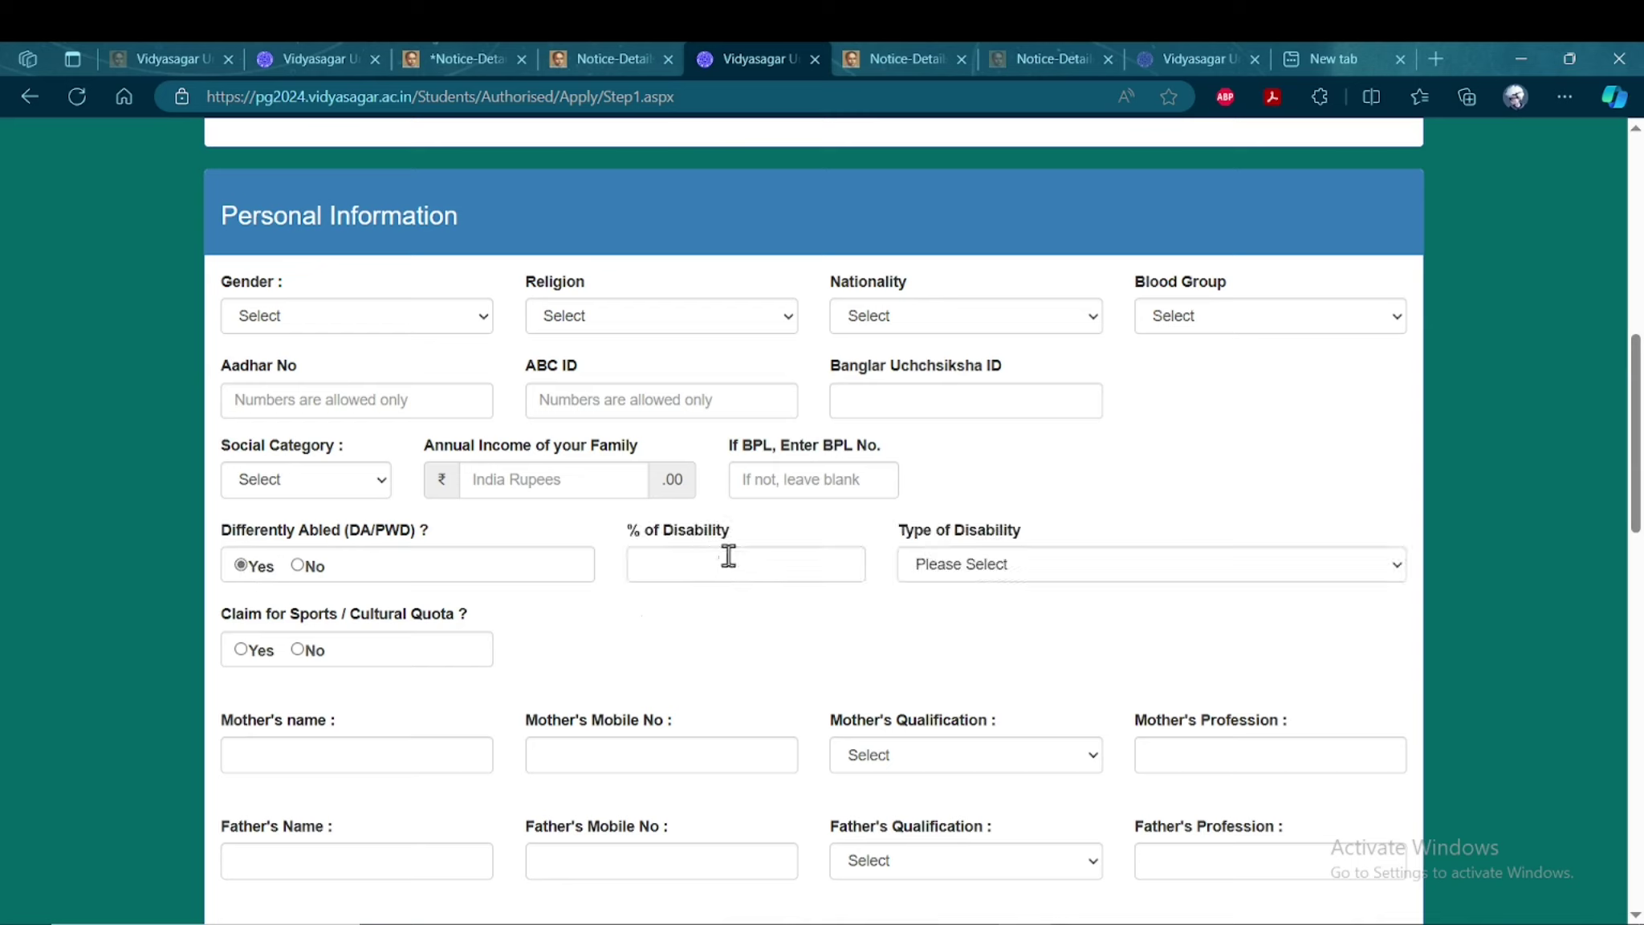
{"action": "left_click", "coordinate": [987, 576]}
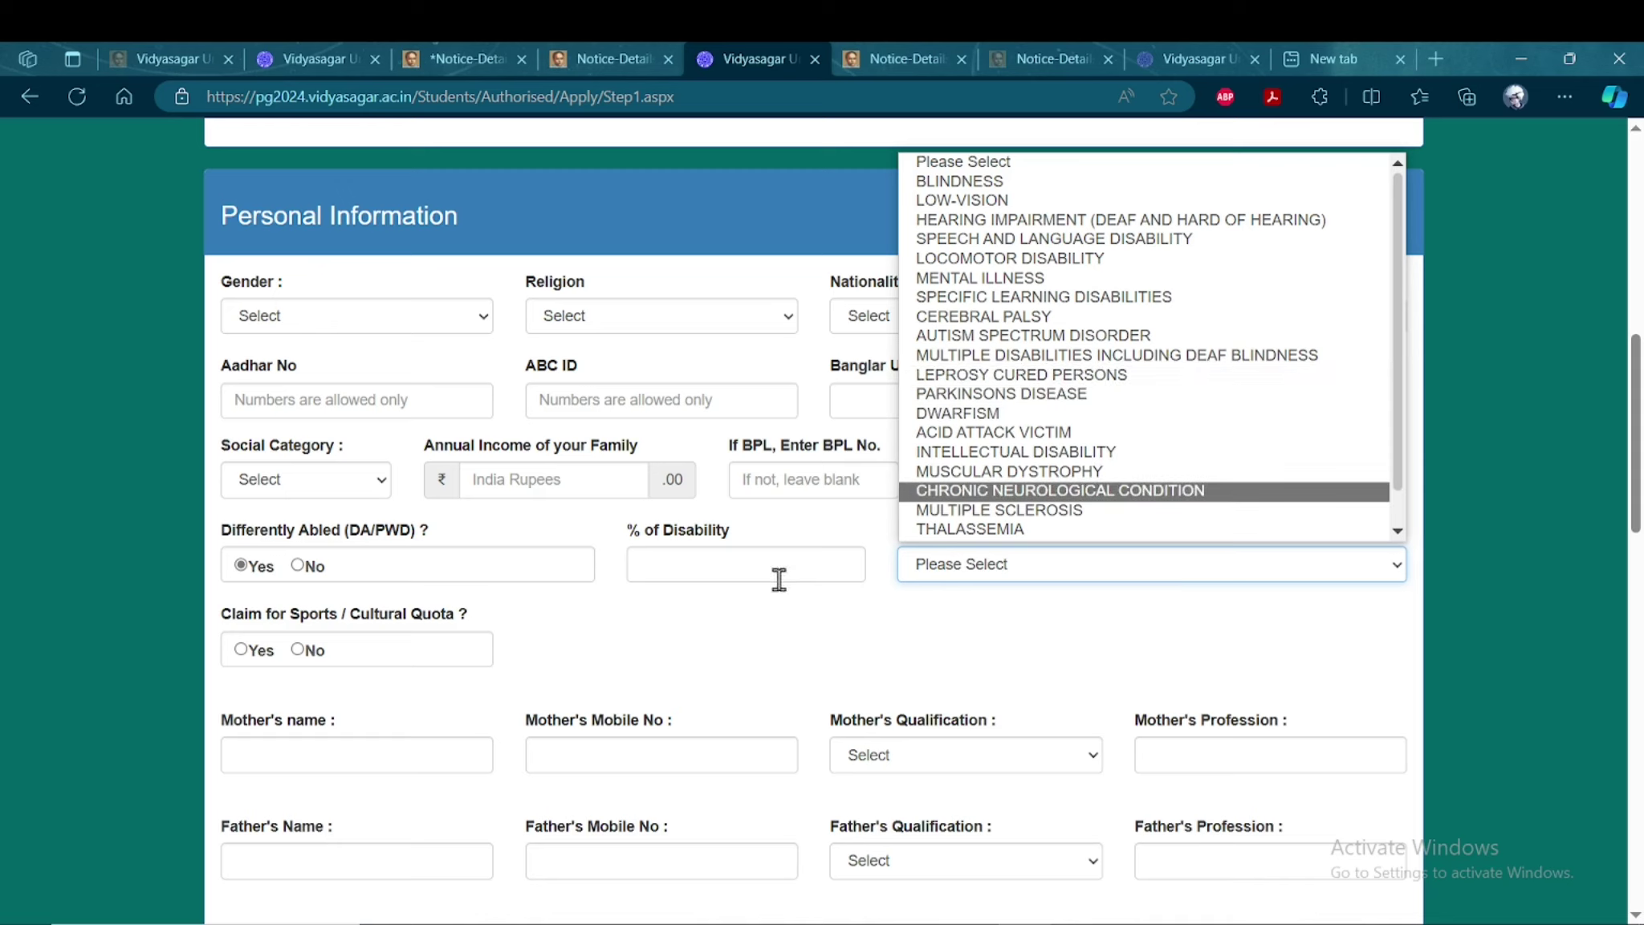
{"action": "left_click", "coordinate": [300, 566]}
{"action": "left_click", "coordinate": [300, 566]}
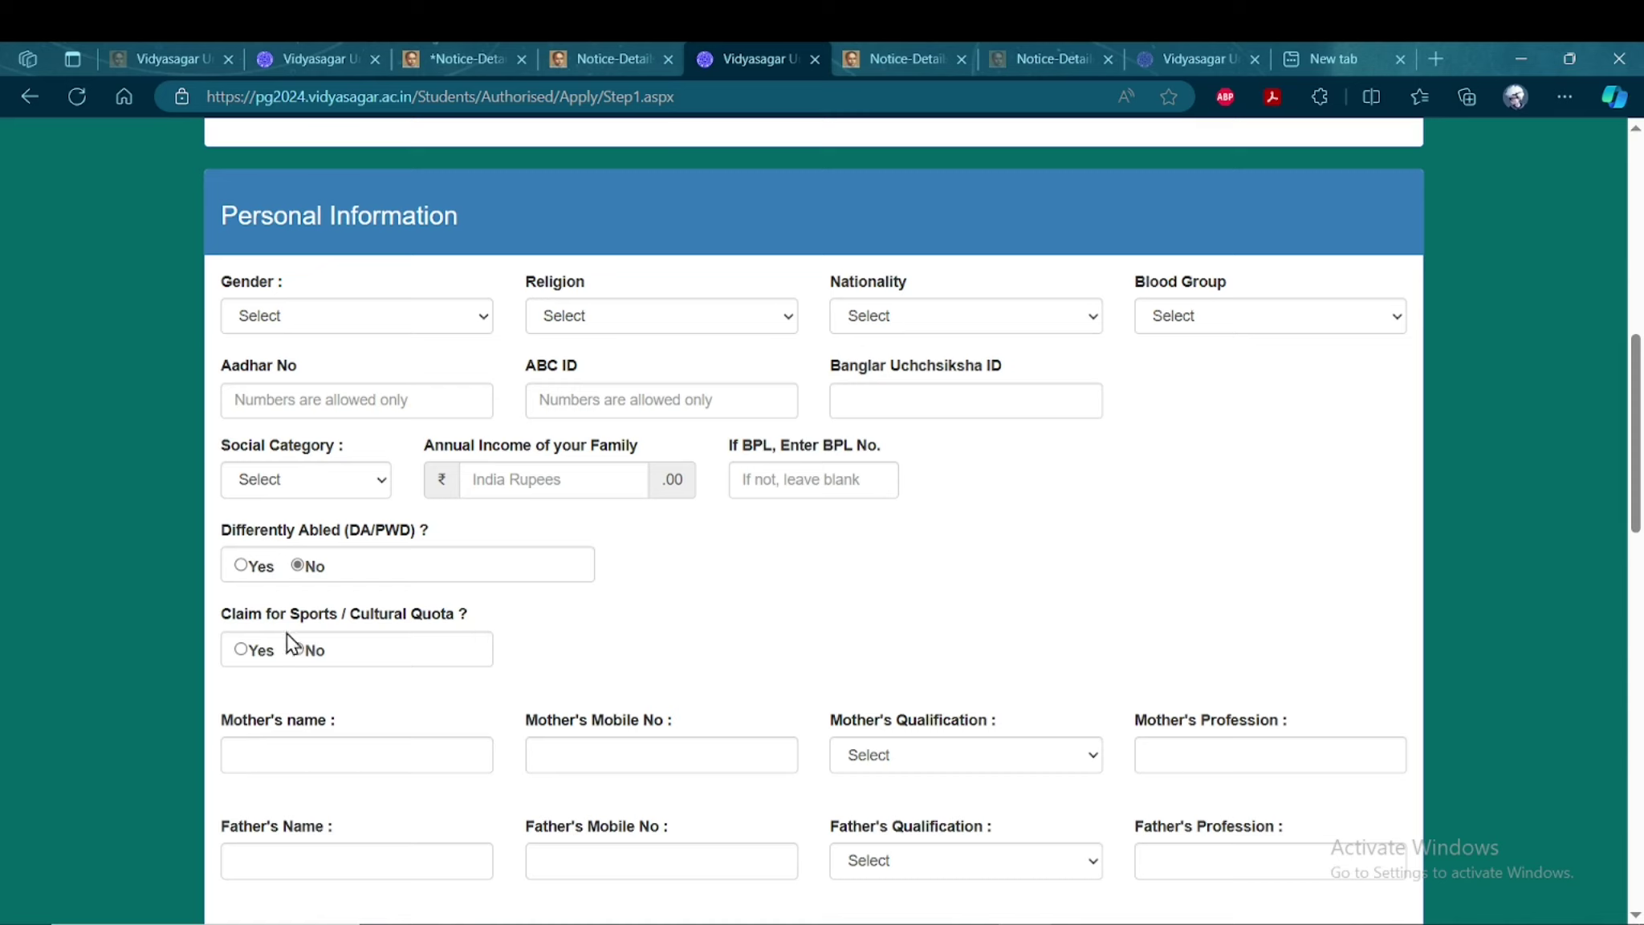
{"action": "left_click", "coordinate": [241, 649]}
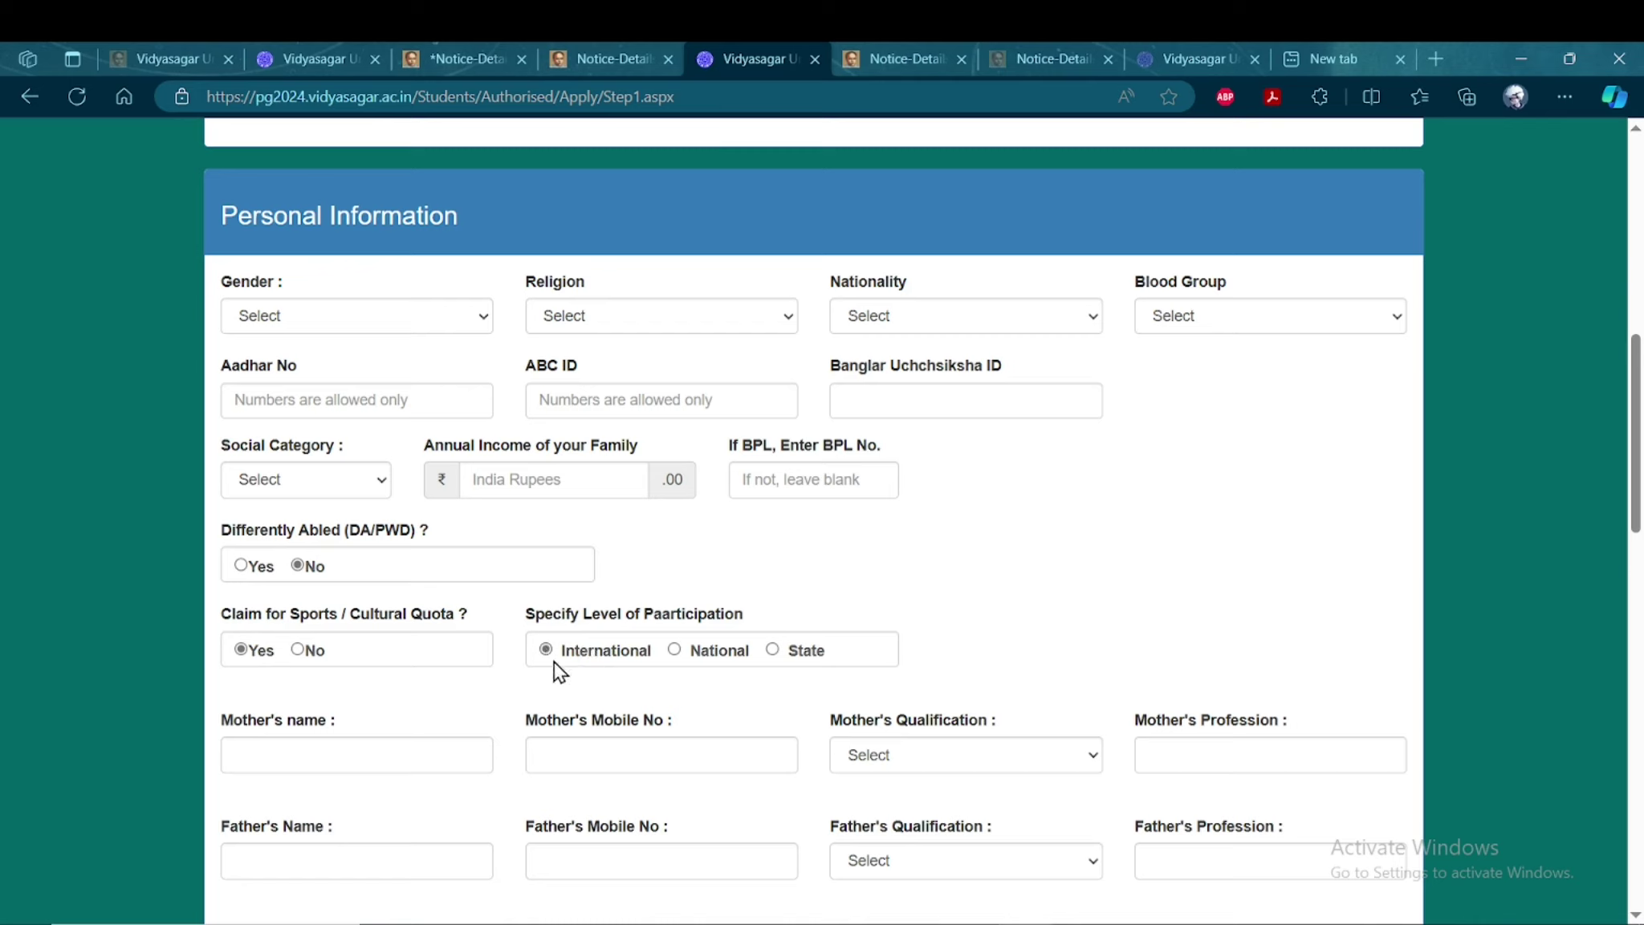
{"action": "left_click", "coordinate": [297, 650]}
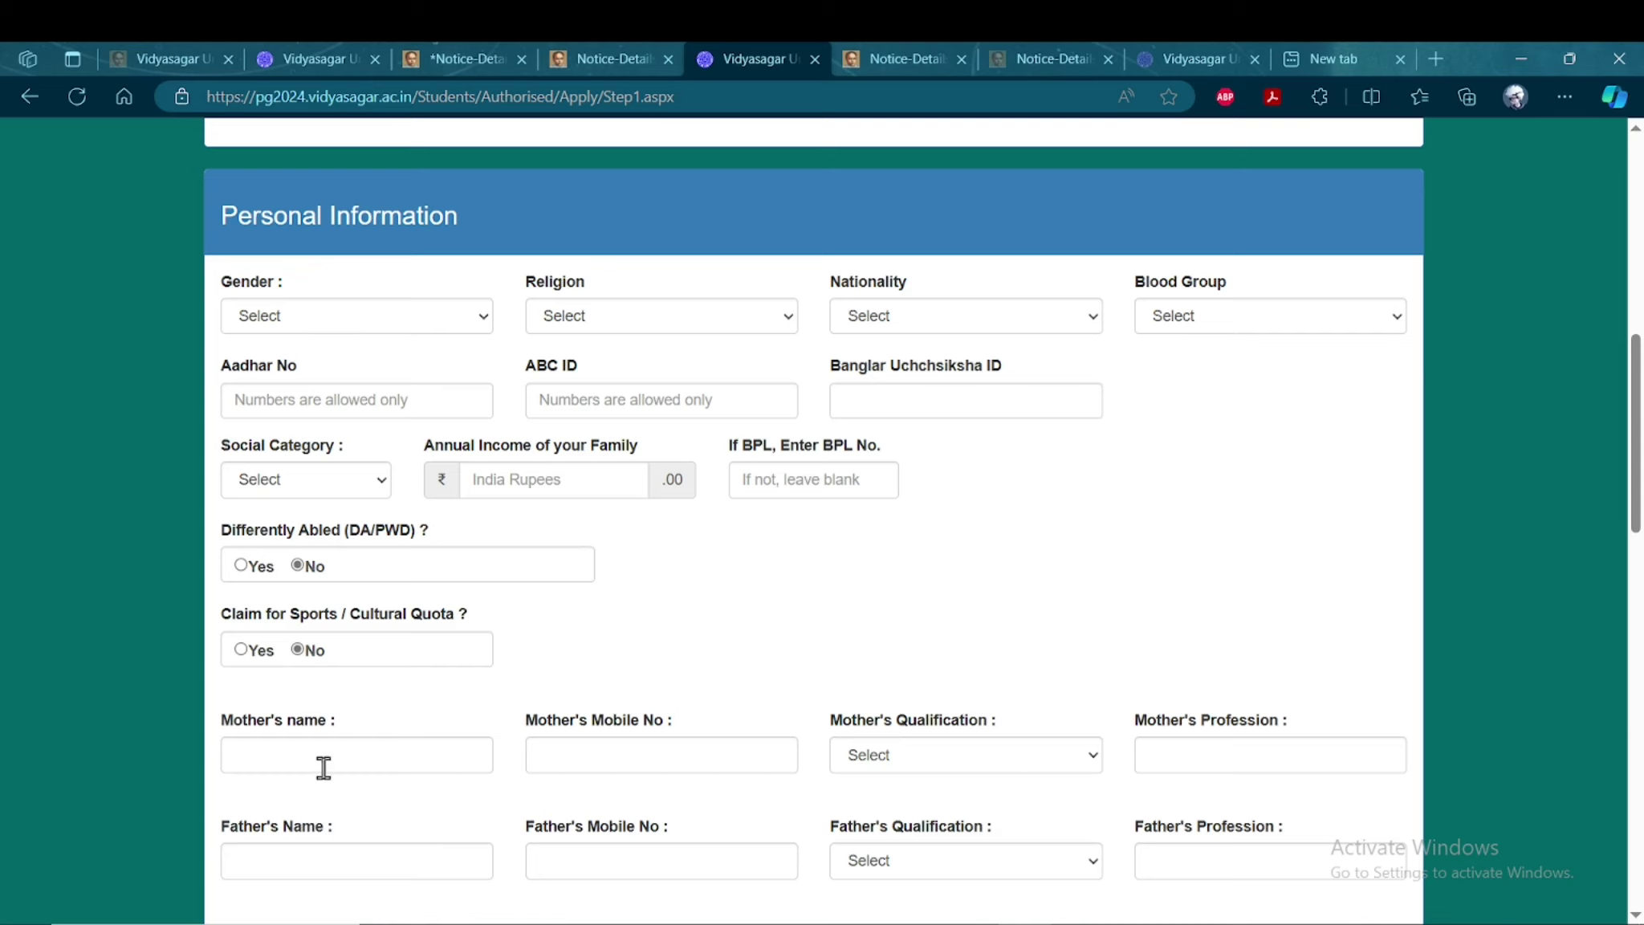
- Examine the mother's, father's and guardian's detail fields, including the parents' qualification choices
{"action": "scroll", "coordinate": [378, 711], "scroll_direction": "down", "scroll_amount": 1}
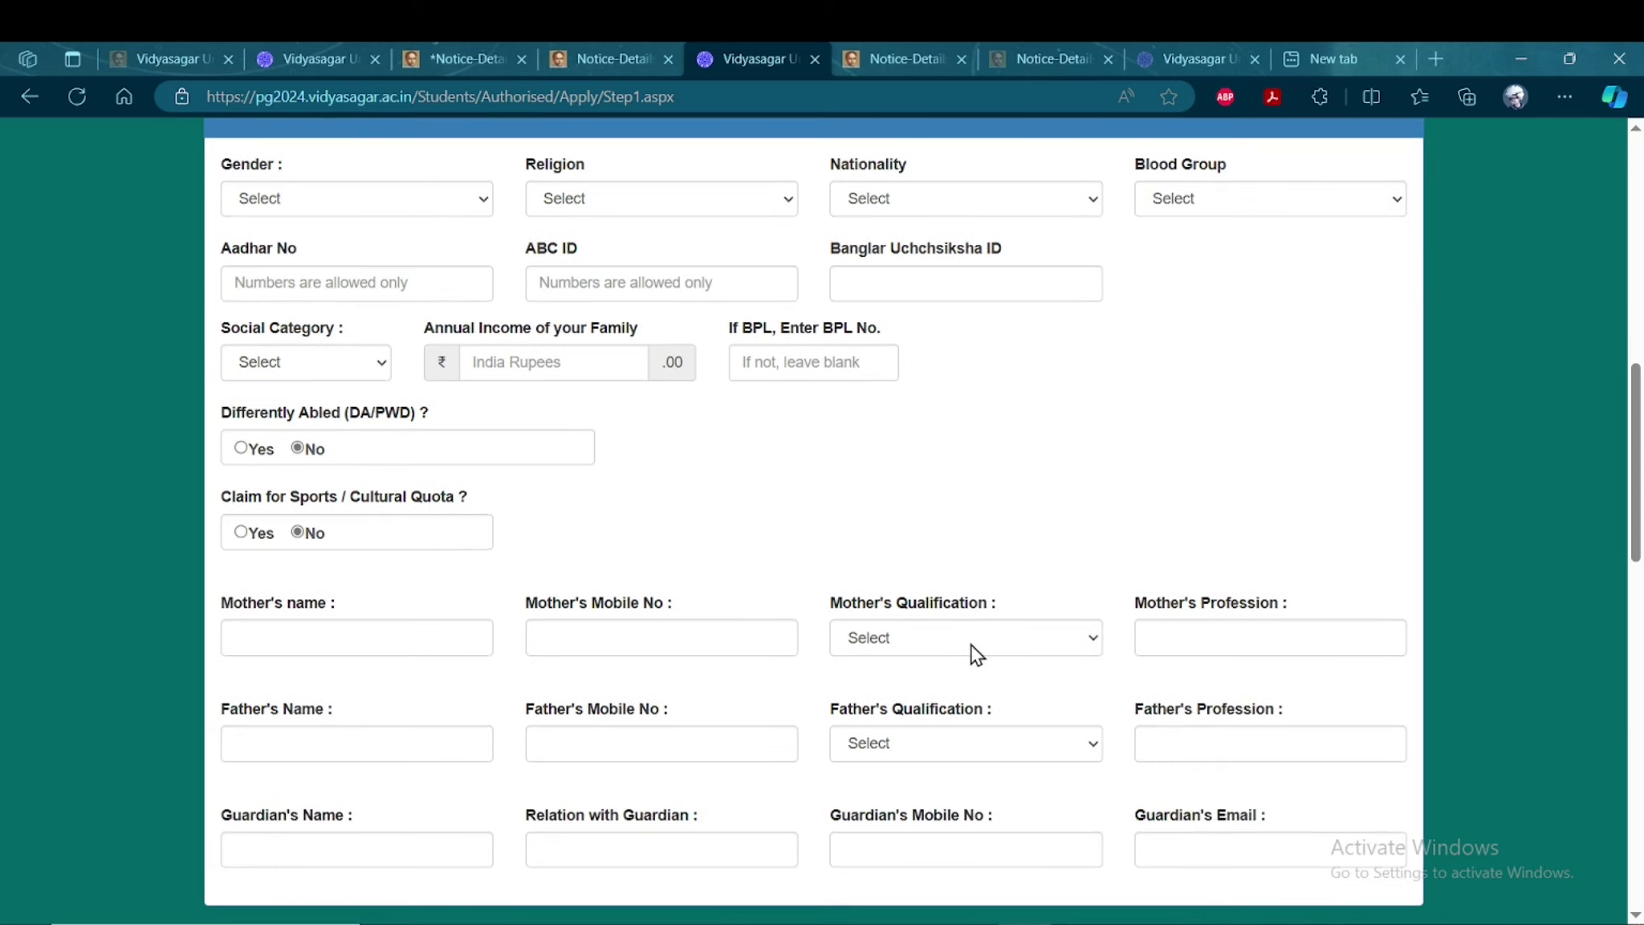
{"action": "left_click", "coordinate": [973, 647]}
{"action": "left_click", "coordinate": [1270, 638]}
{"action": "scroll", "coordinate": [374, 628], "scroll_direction": "down", "scroll_amount": 1}
{"action": "left_click", "coordinate": [381, 630]}
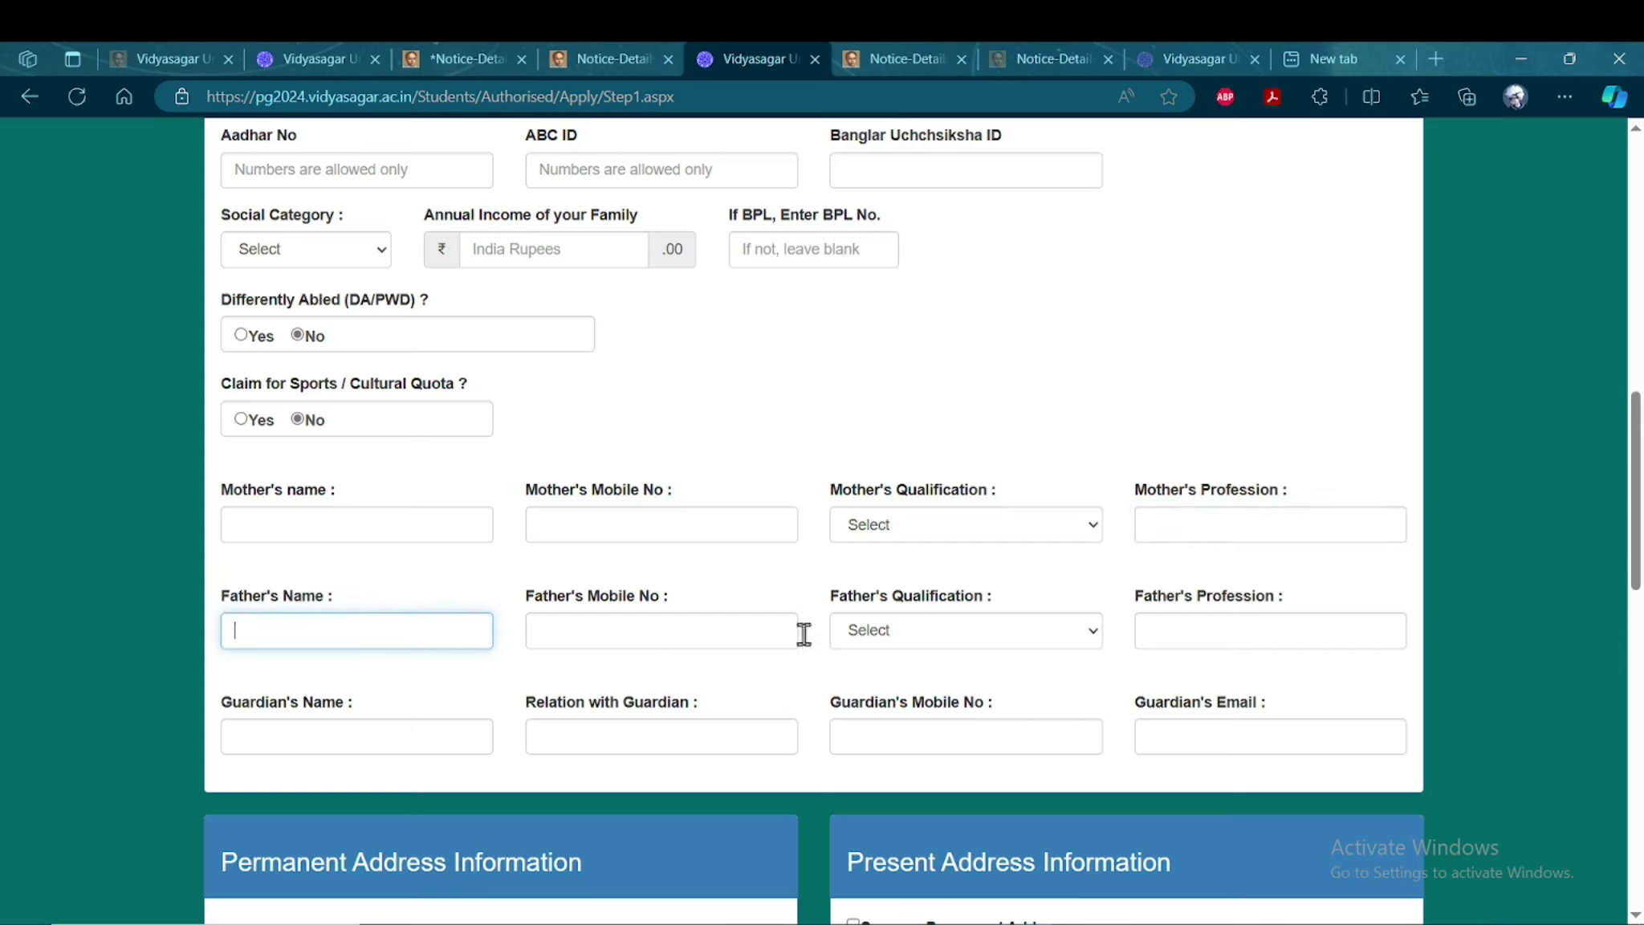
{"action": "left_click", "coordinate": [966, 636]}
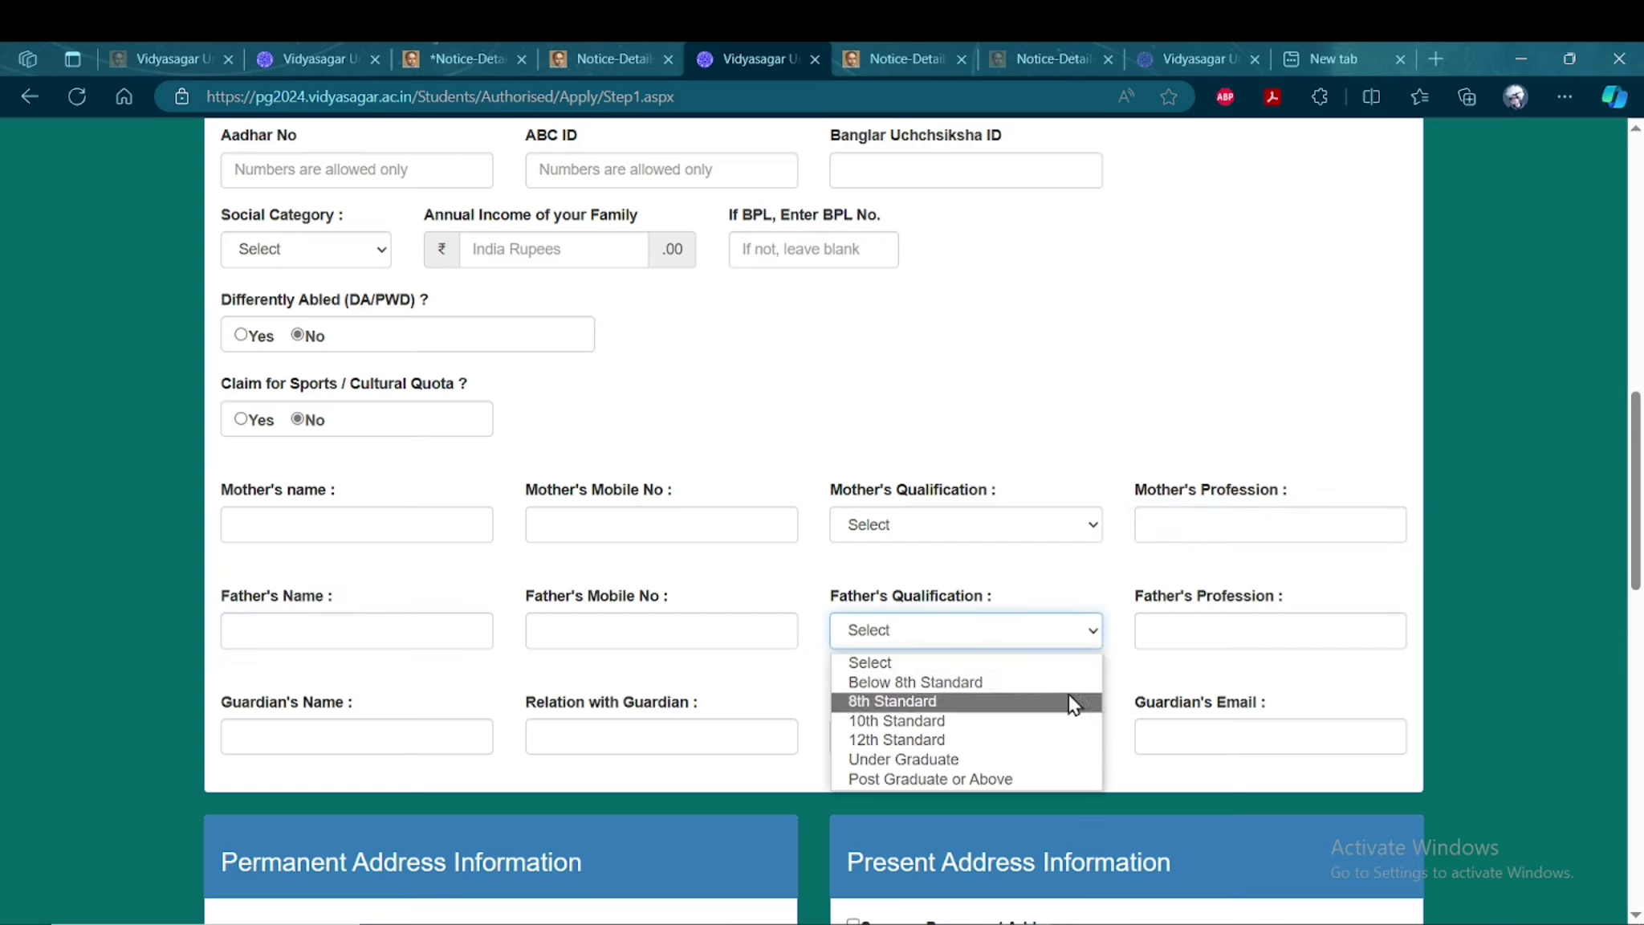
{"action": "left_click", "coordinate": [1185, 633]}
{"action": "scroll", "coordinate": [444, 715], "scroll_direction": "down", "scroll_amount": 1}
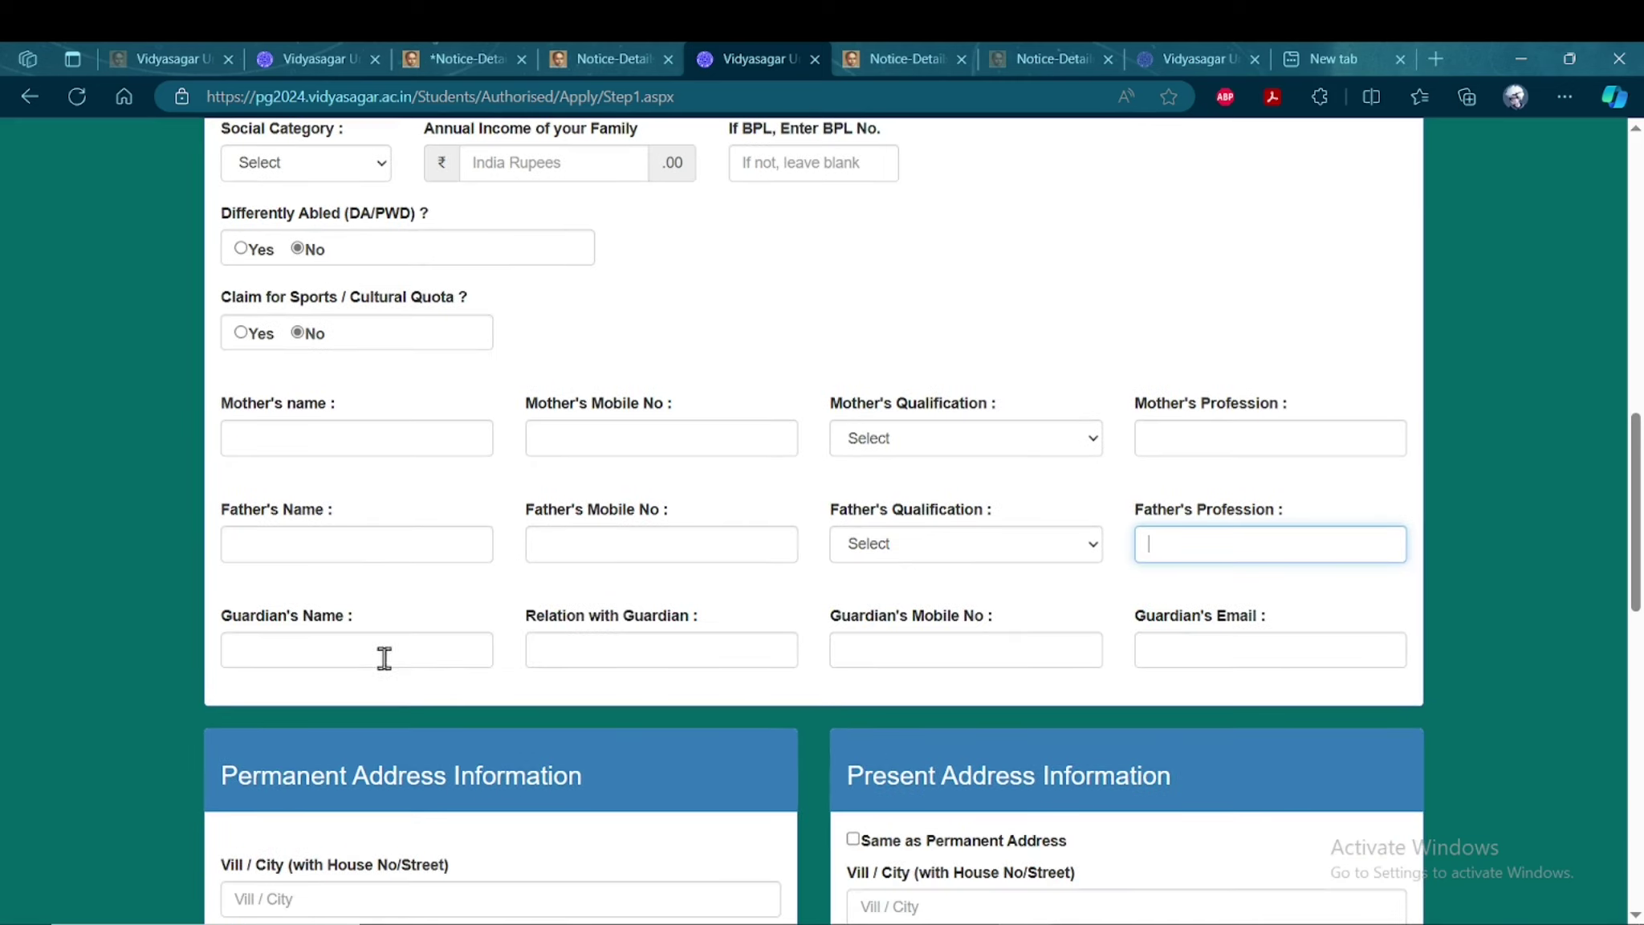
{"action": "left_click", "coordinate": [385, 658]}
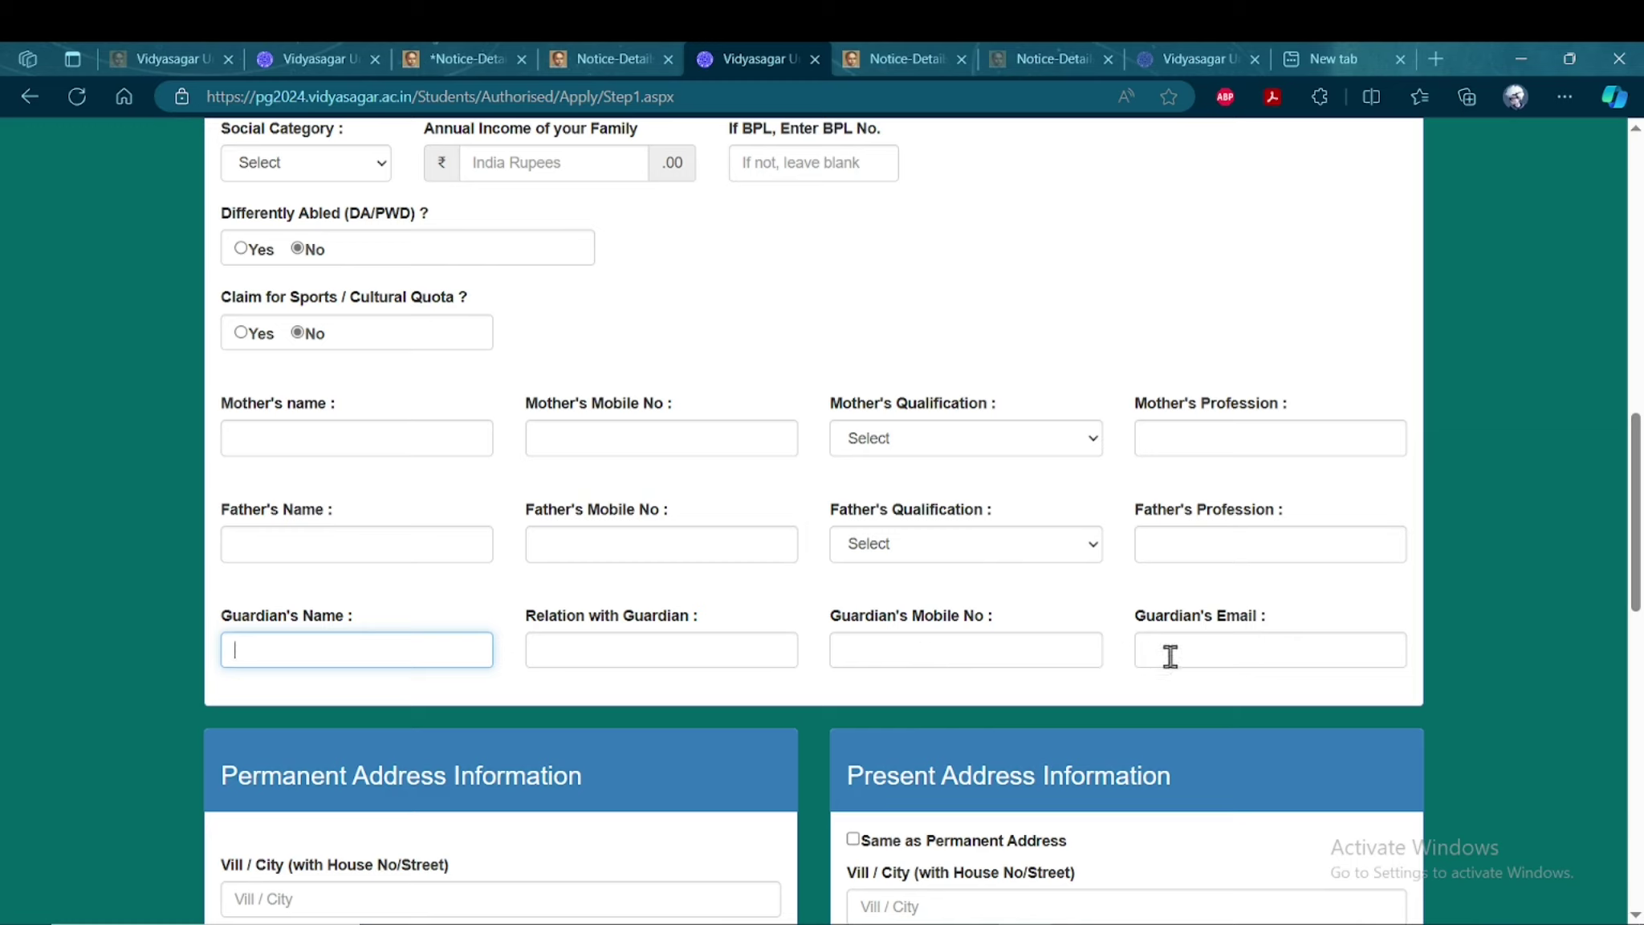
- Review the fields in the Permanent Address and Present Address Information sections
{"action": "scroll", "coordinate": [480, 751], "scroll_direction": "down", "scroll_amount": 3}
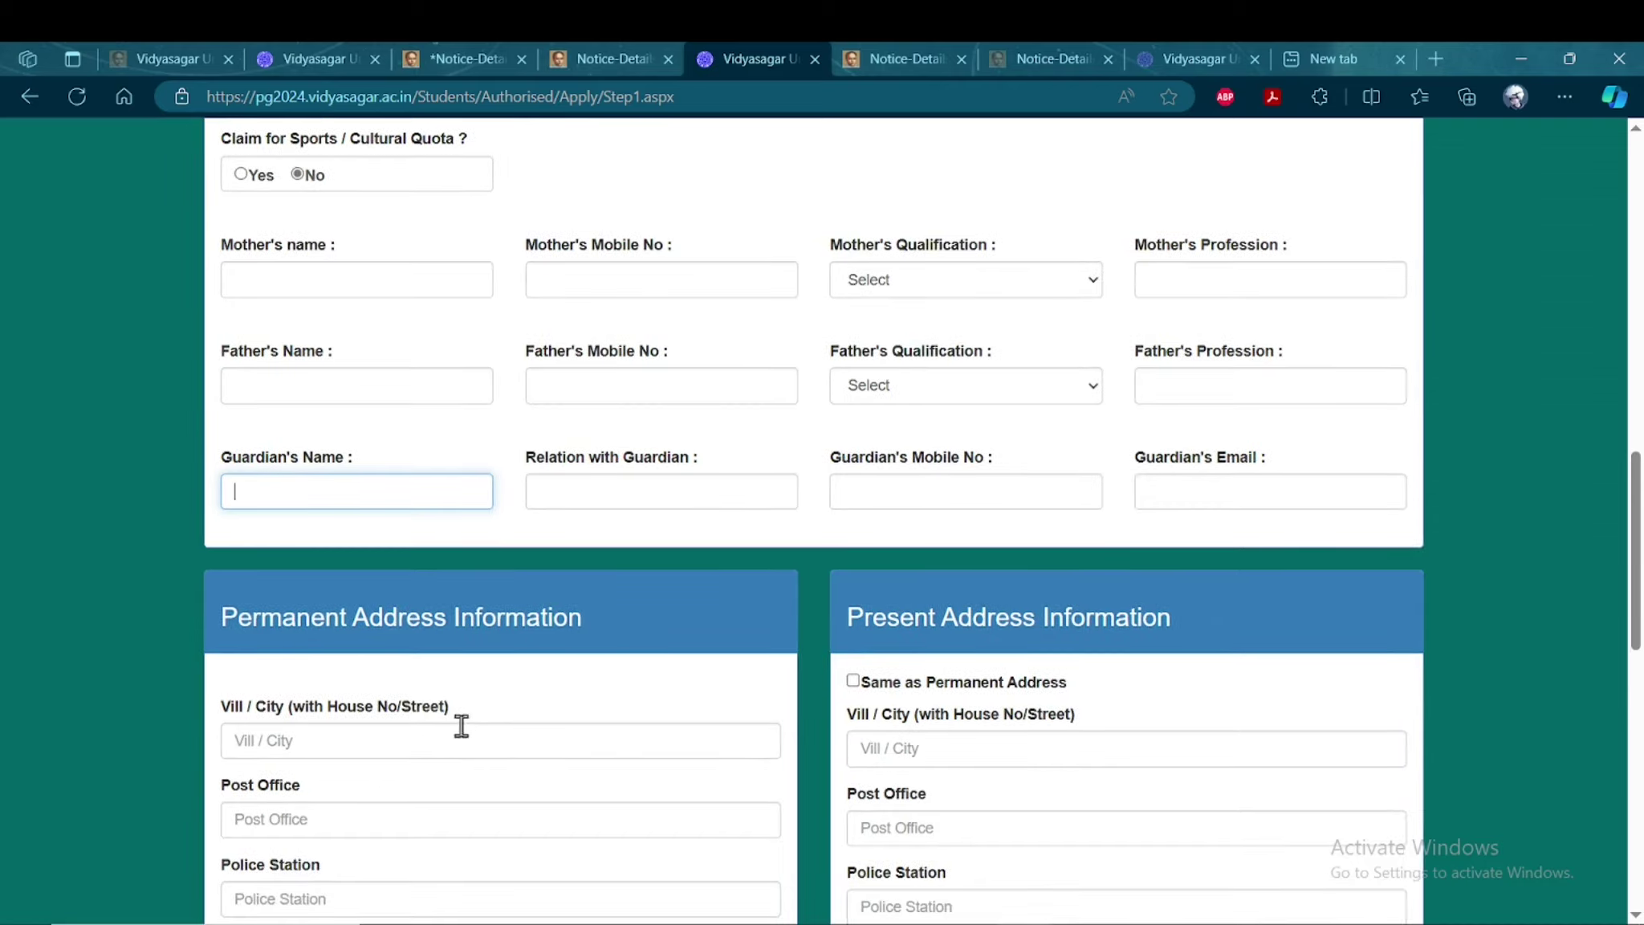
{"action": "scroll", "coordinate": [478, 600], "scroll_direction": "down", "scroll_amount": 1}
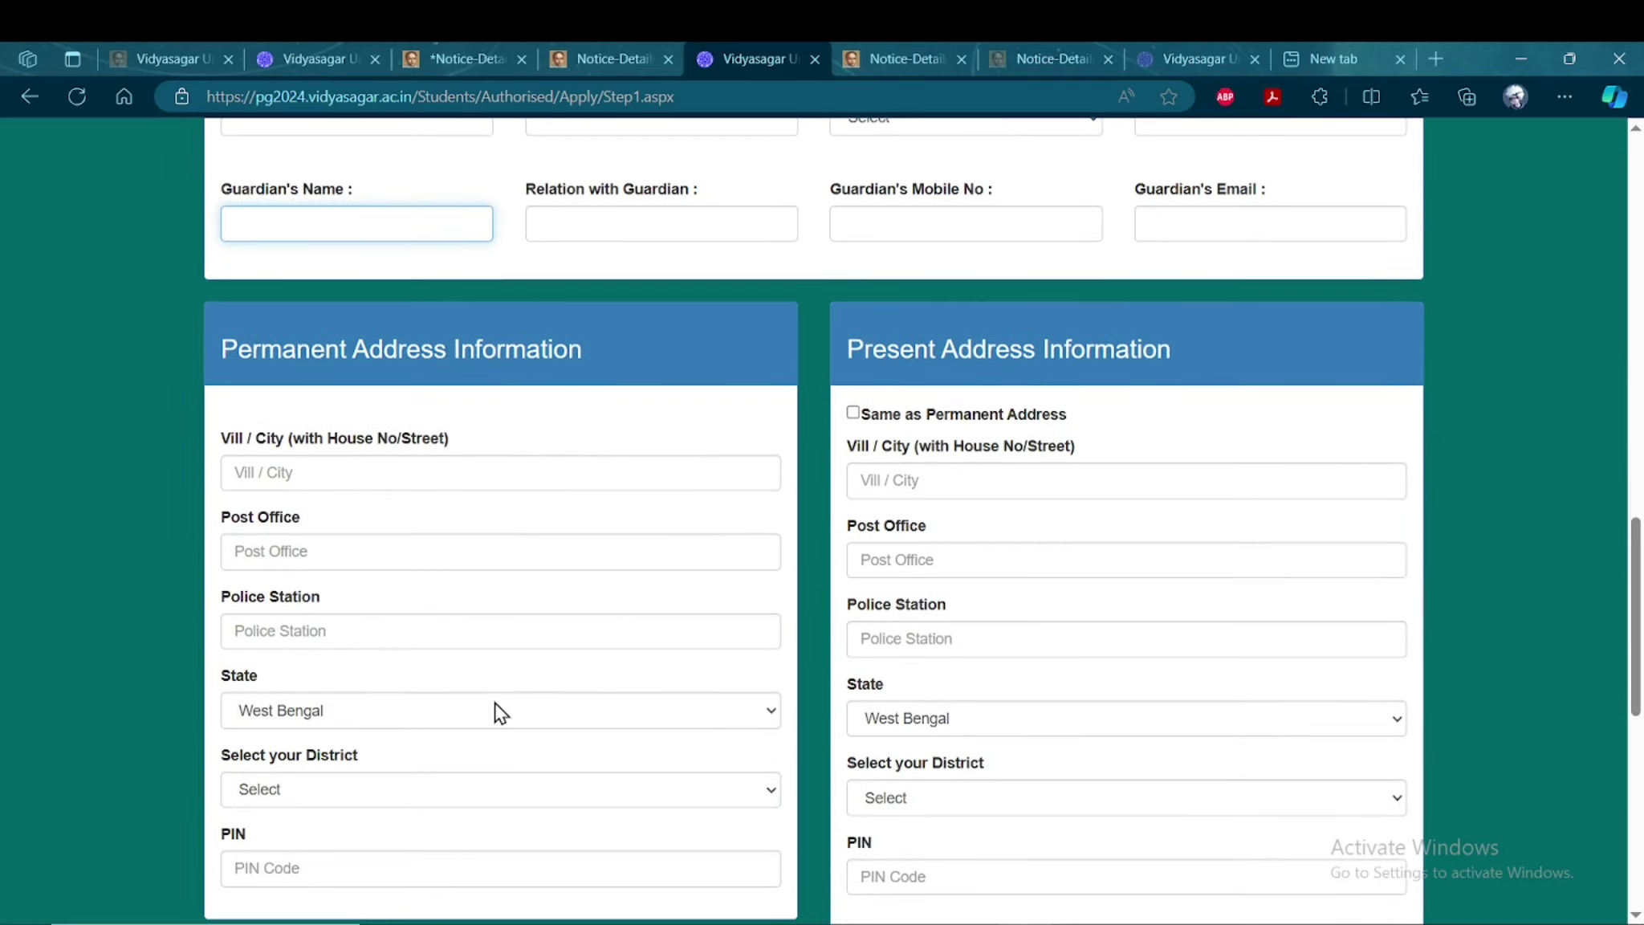
{"action": "scroll", "coordinate": [489, 698], "scroll_direction": "down", "scroll_amount": 1}
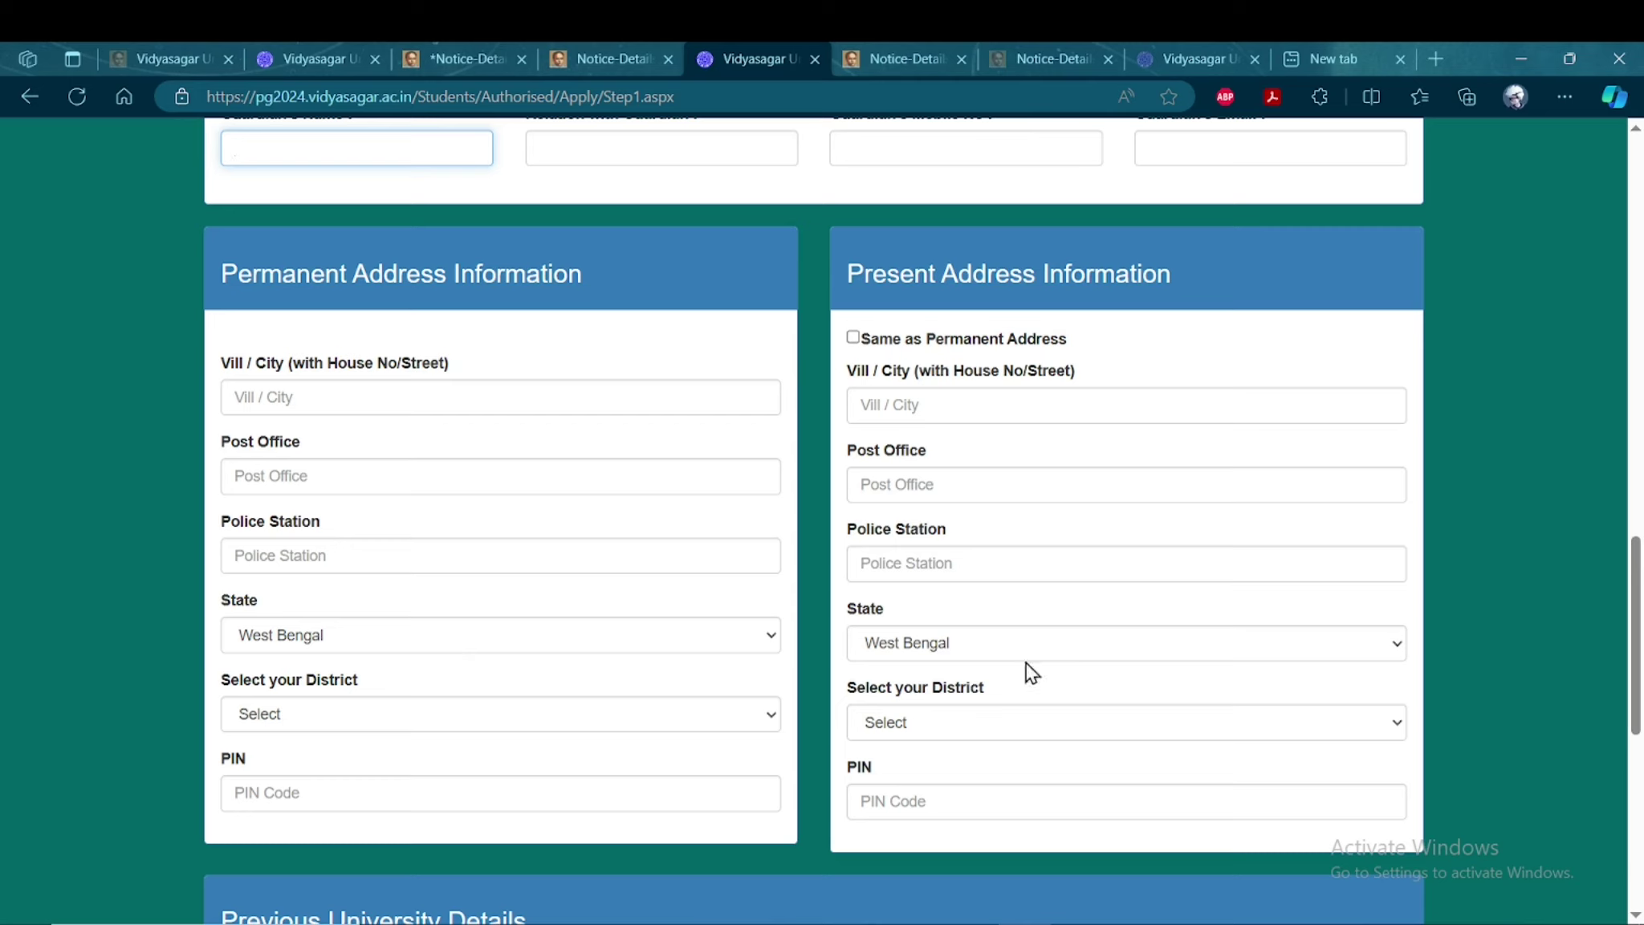
{"action": "key", "text": "ctrl+plus"}
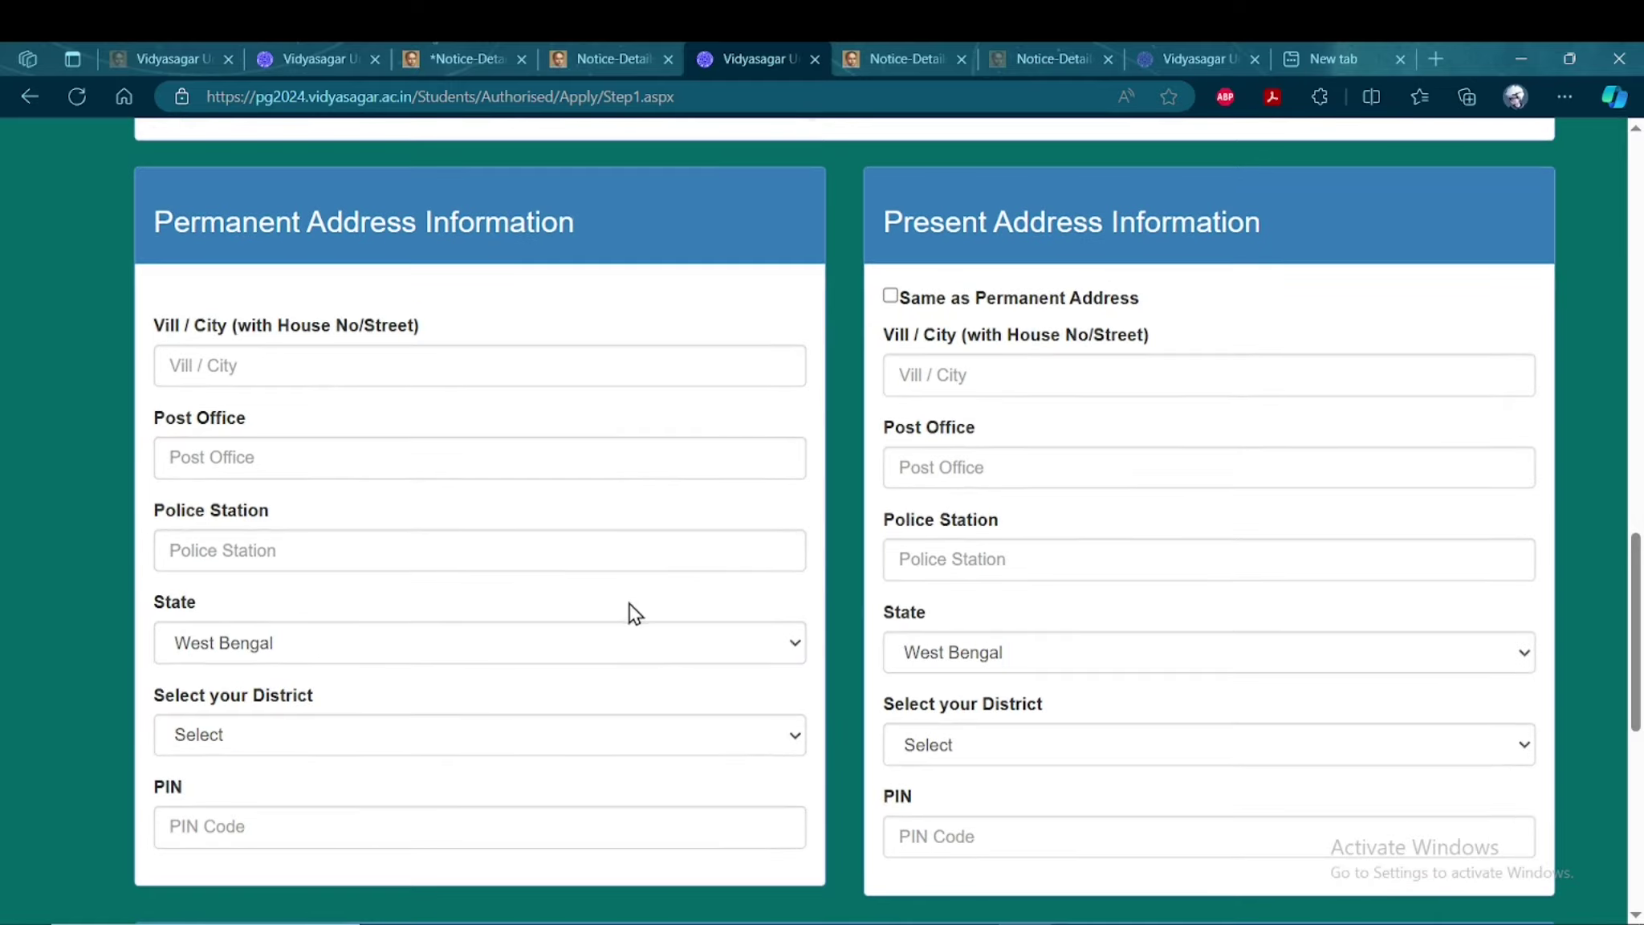
{"action": "scroll", "coordinate": [656, 747], "scroll_direction": "down", "scroll_amount": 3}
- Try VIDYASAGAR UNIVERSITY as the previous university, then set it to WEST BENGAL STATE UNIVERSITY
{"action": "scroll", "coordinate": [646, 775], "scroll_direction": "down", "scroll_amount": 2}
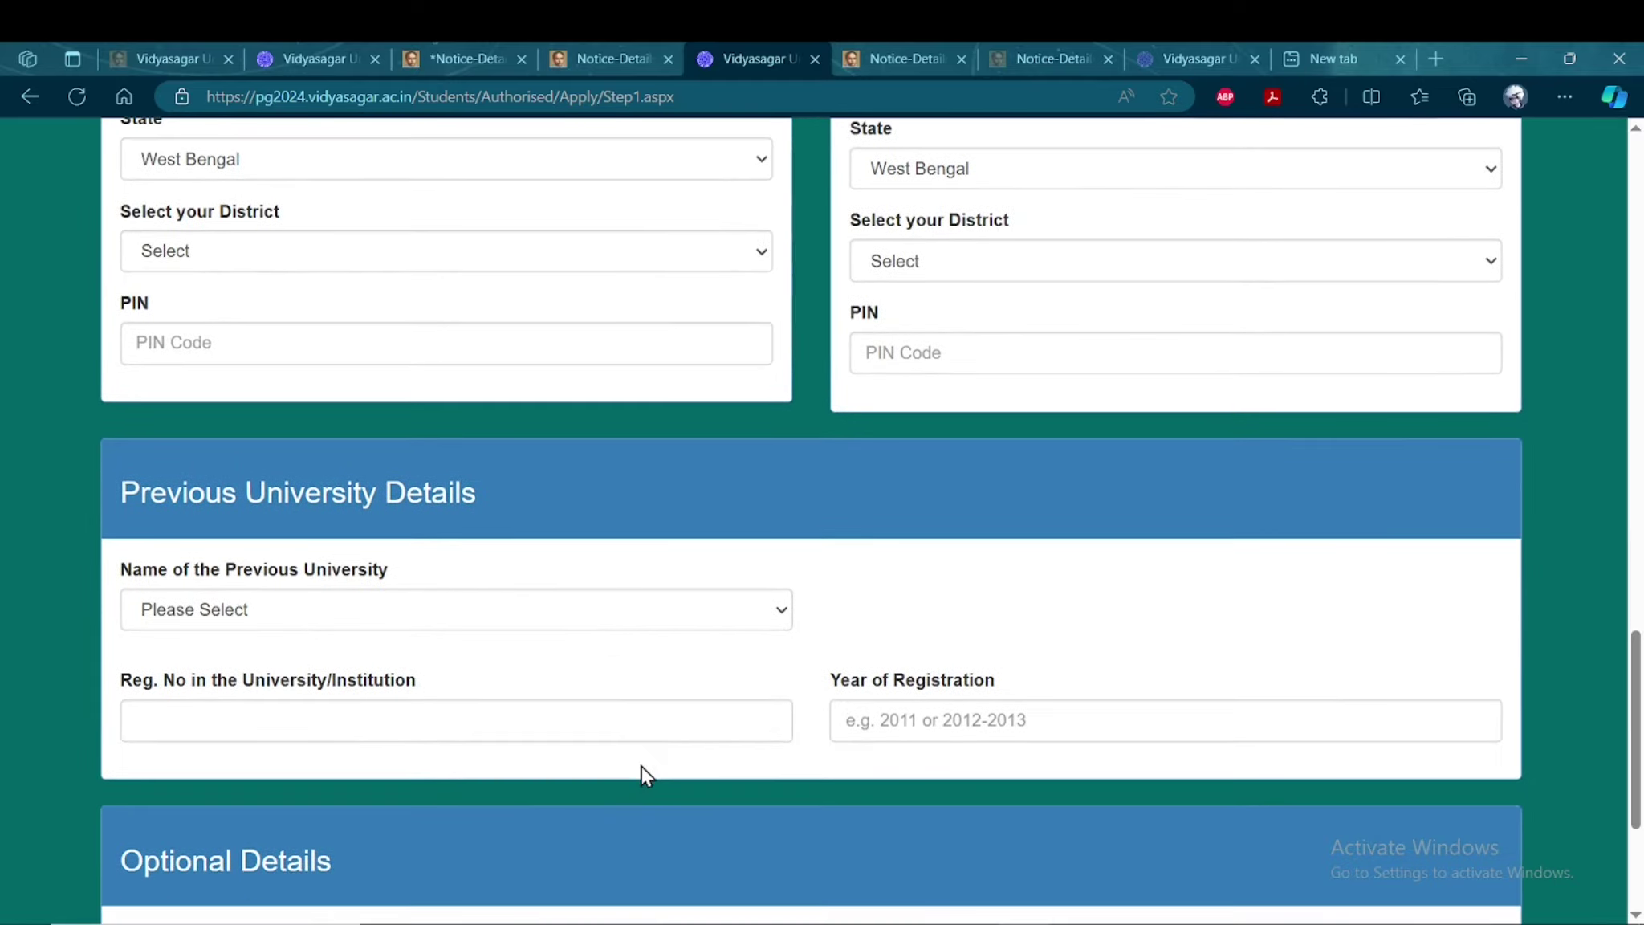
{"action": "key", "text": "ctrl+minus"}
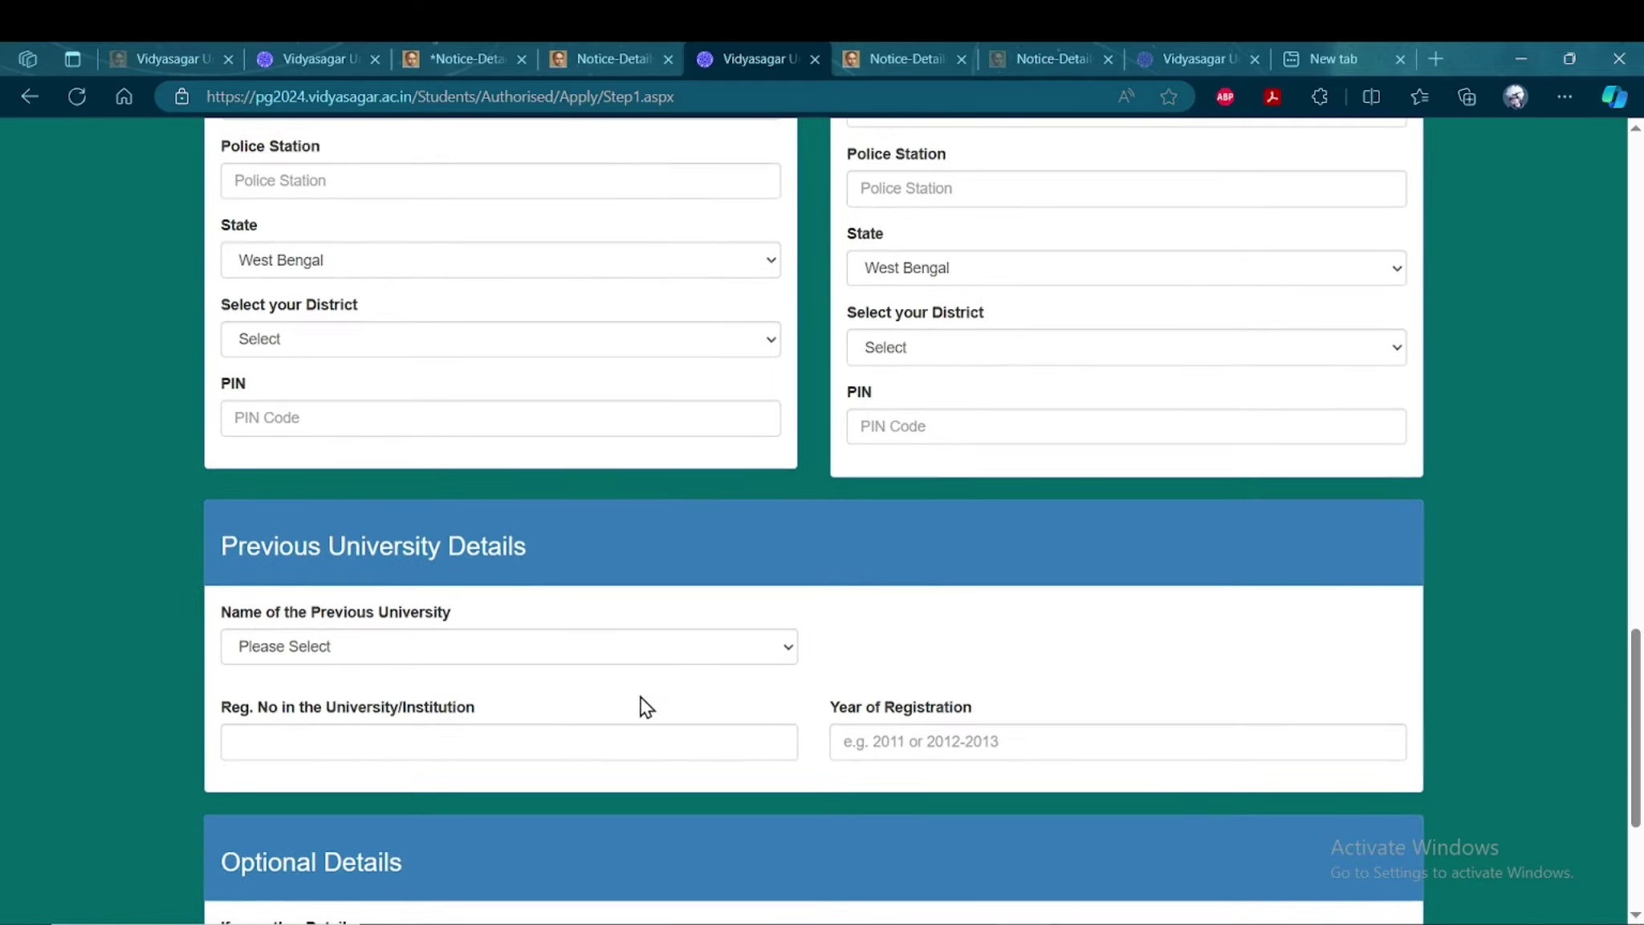
{"action": "scroll", "coordinate": [642, 703], "scroll_direction": "down", "scroll_amount": 2}
{"action": "left_click", "coordinate": [598, 469]}
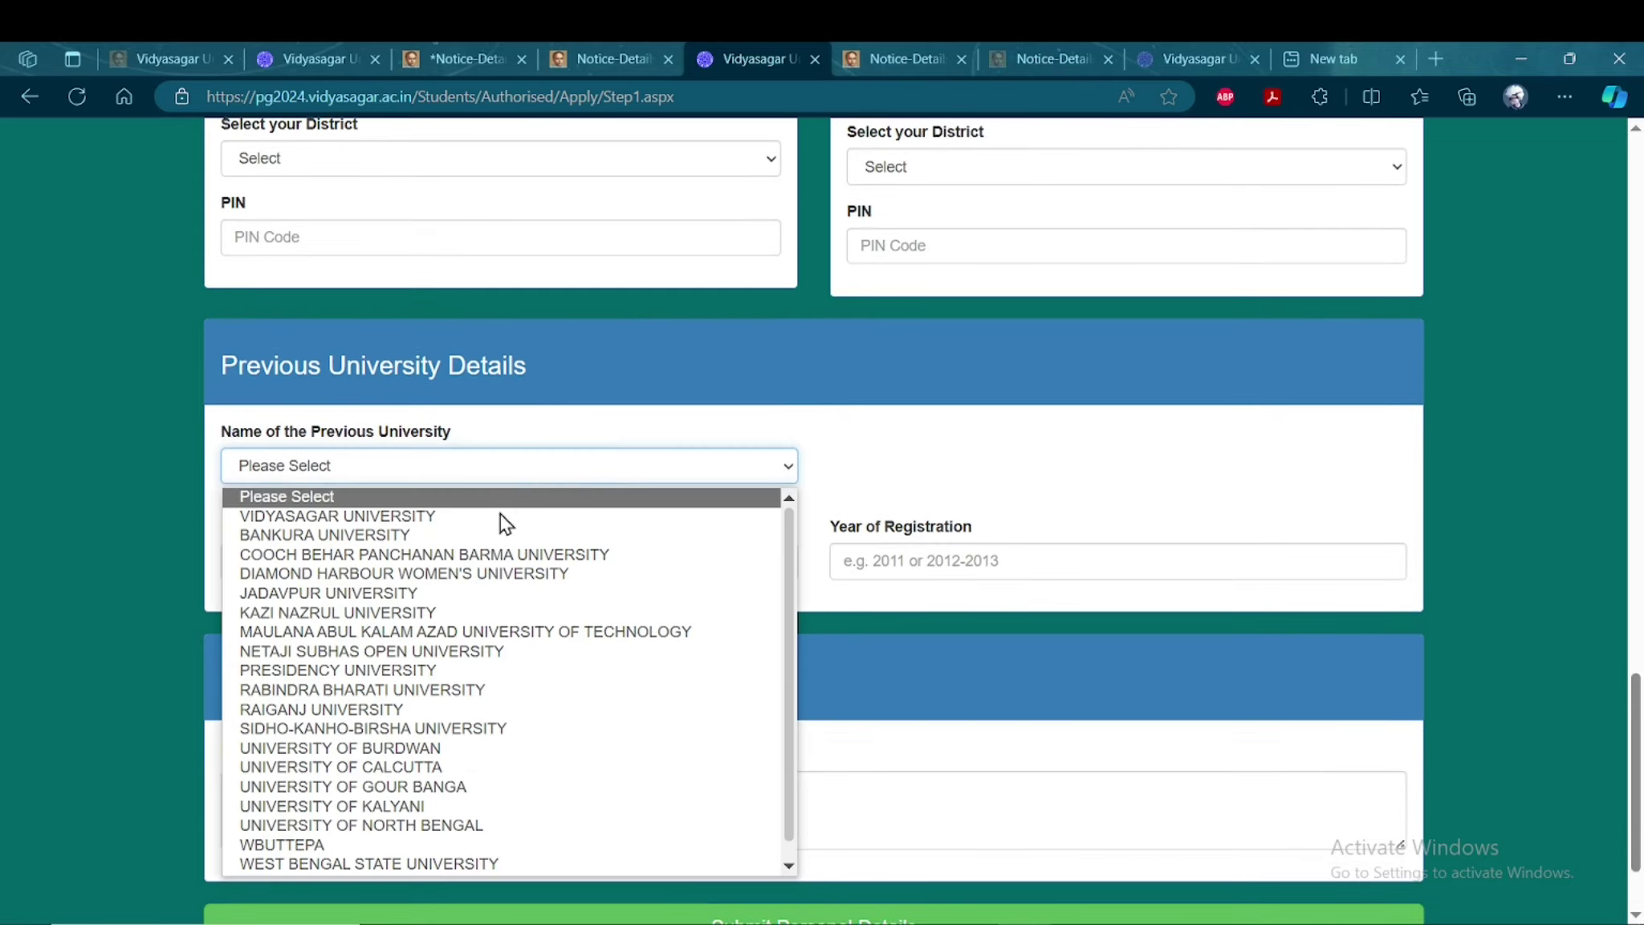
{"action": "left_click", "coordinate": [414, 517]}
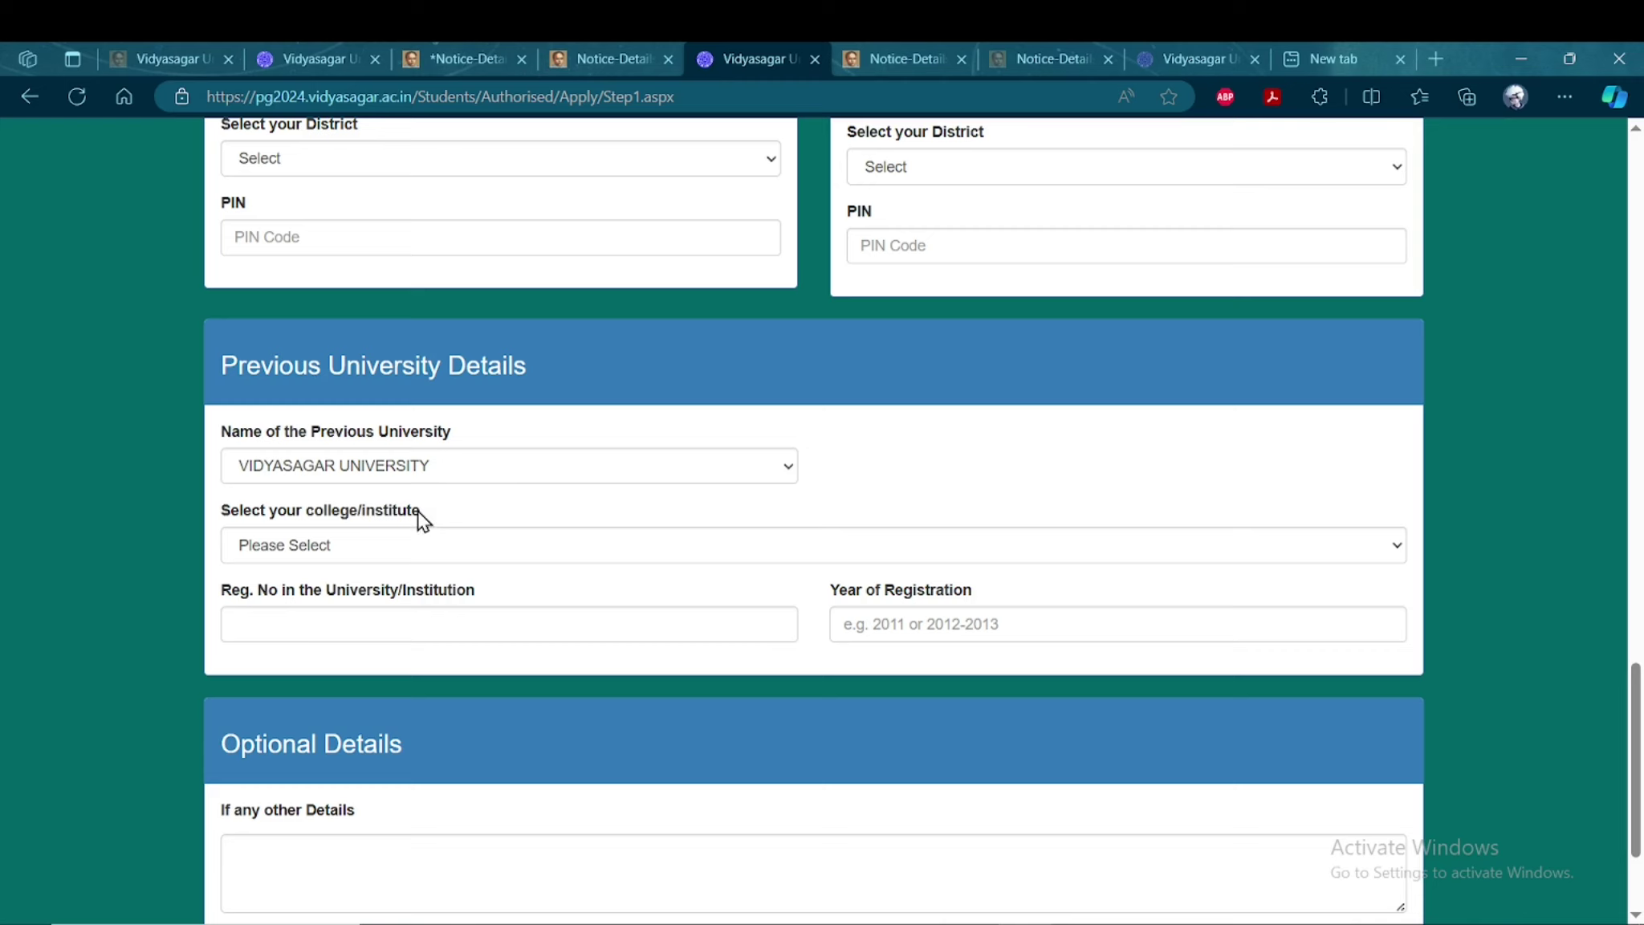
{"action": "left_click", "coordinate": [503, 474]}
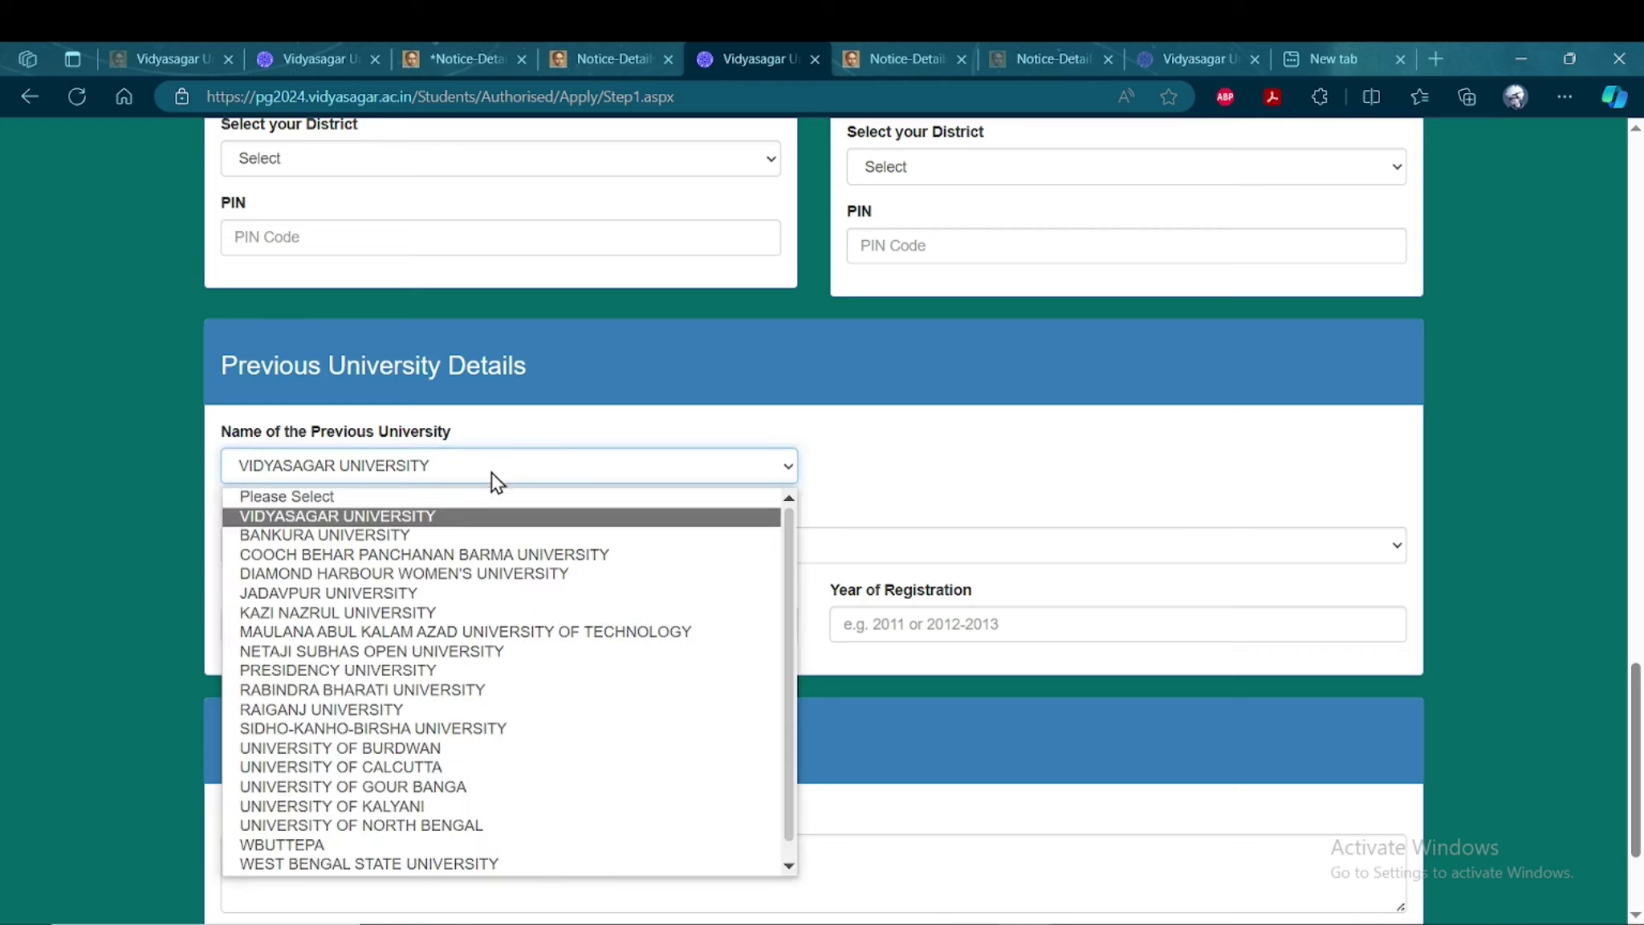
{"action": "left_click", "coordinate": [407, 864]}
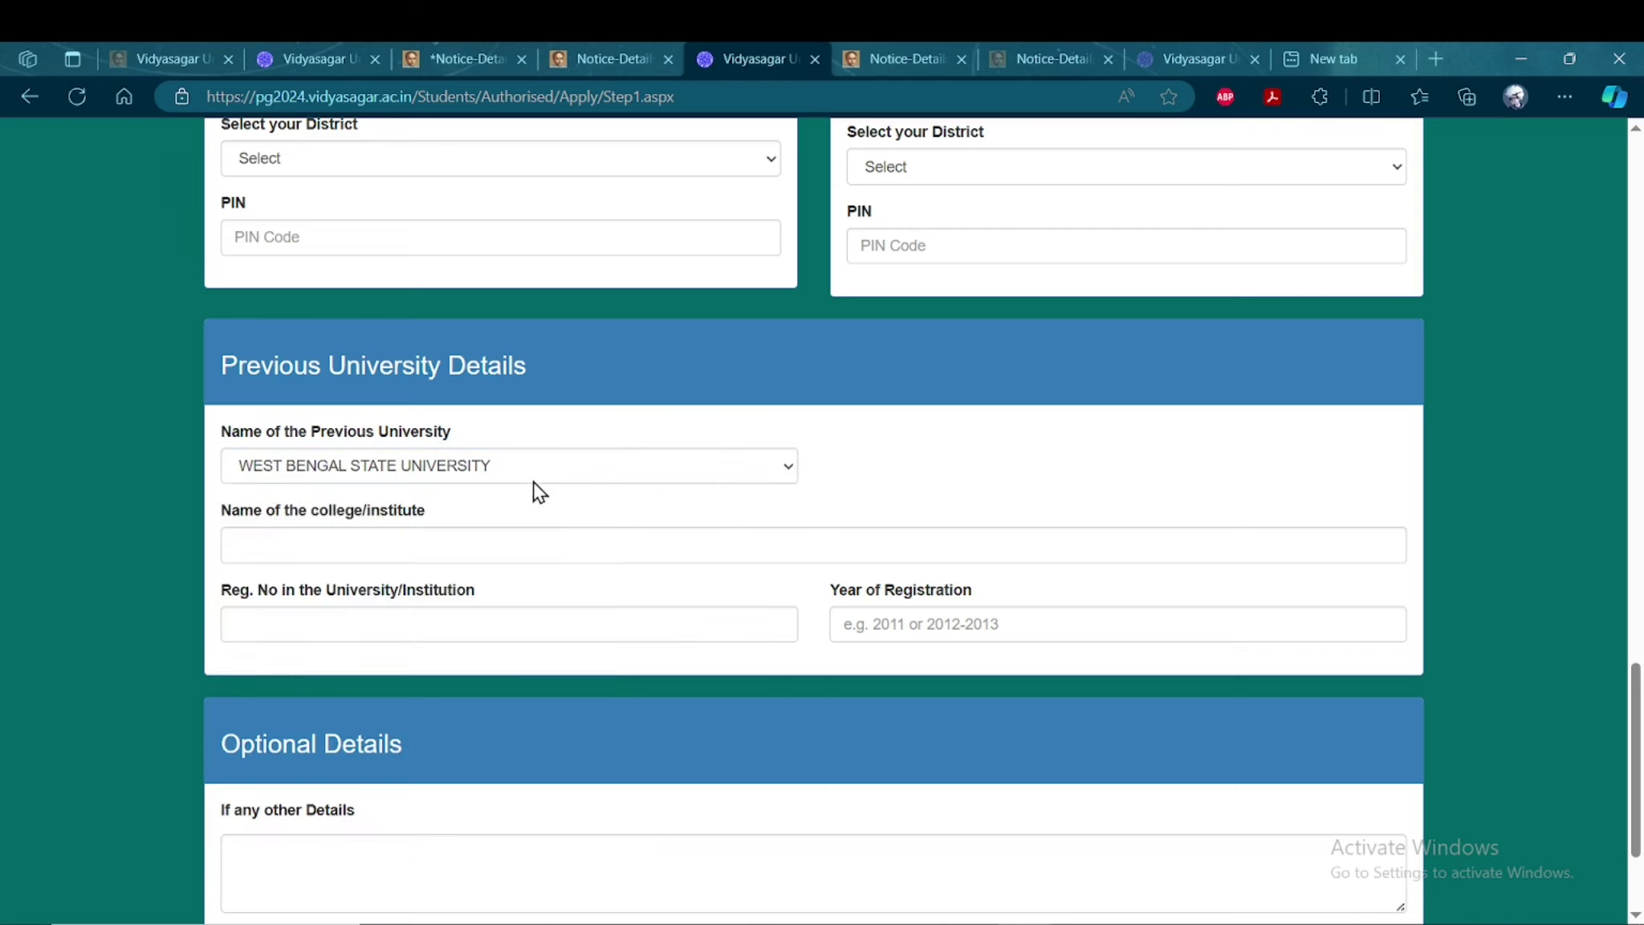
- Go through the college name, registration number and year of registration fields in Previous University Details
{"action": "left_click", "coordinate": [435, 552]}
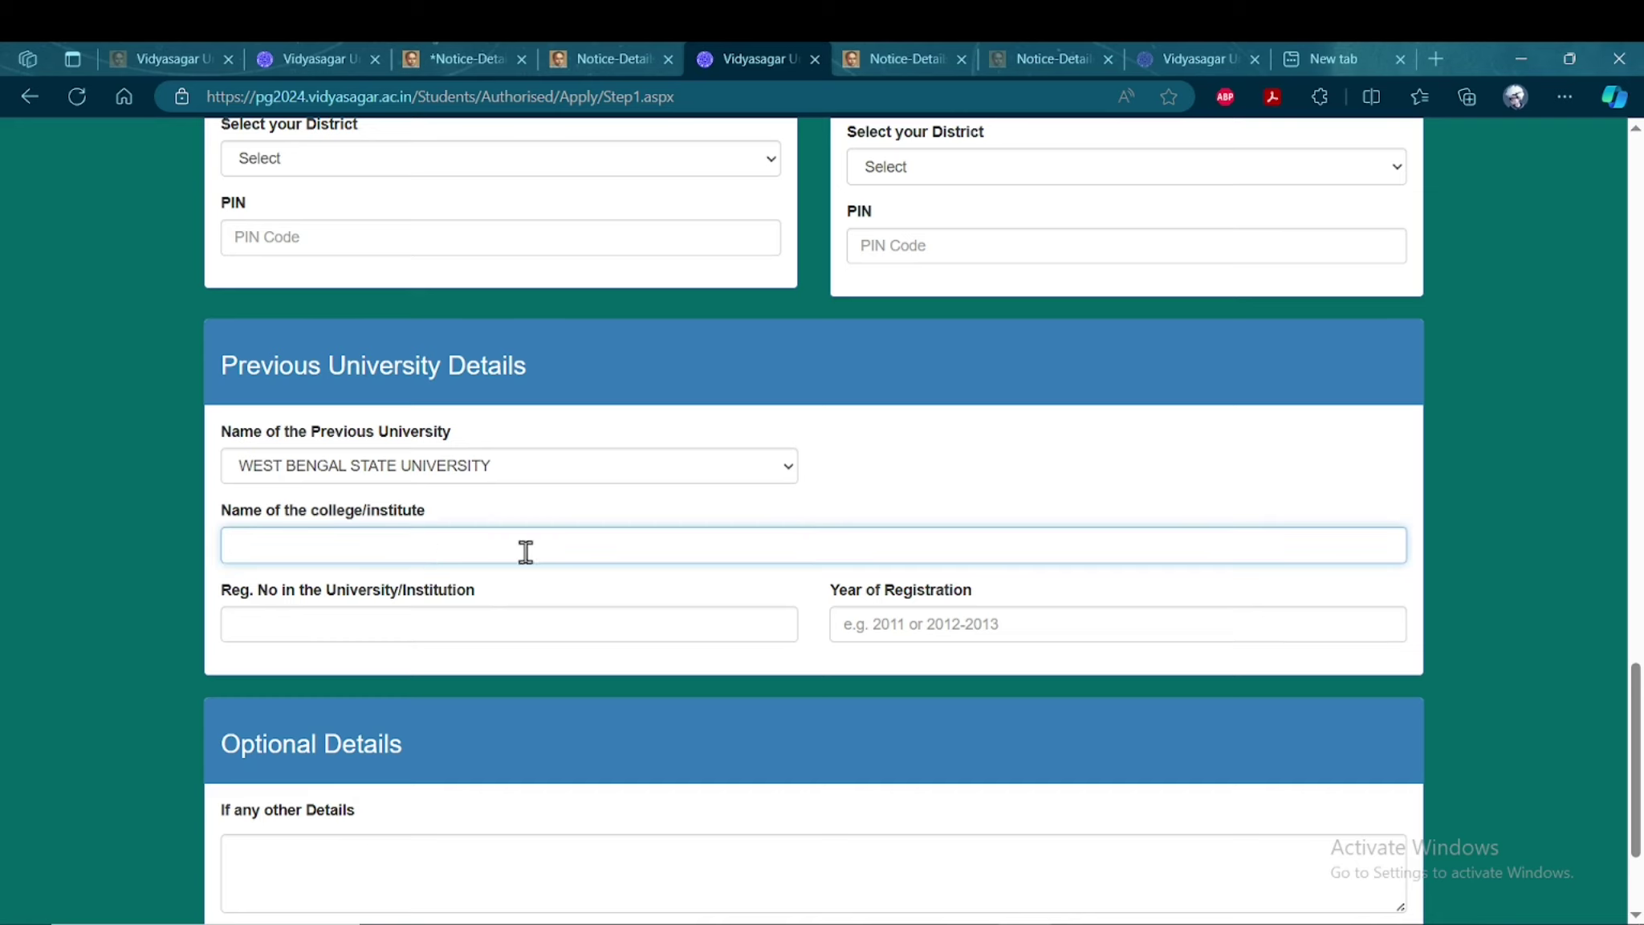
{"action": "left_click", "coordinate": [446, 621]}
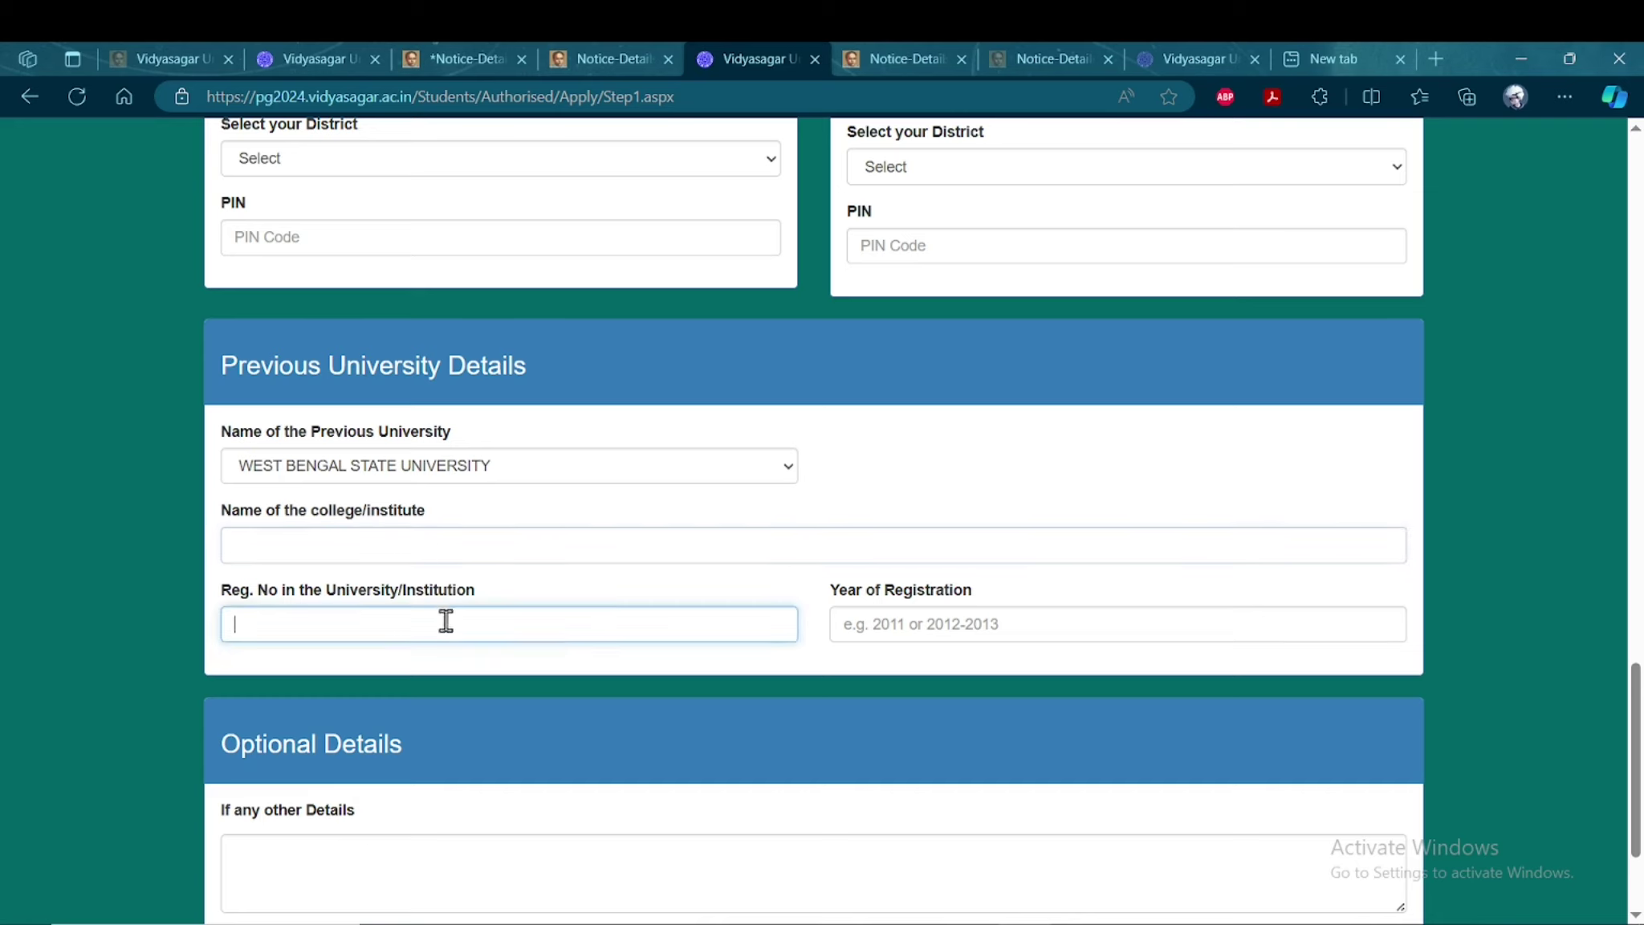
{"action": "left_click", "coordinate": [934, 624]}
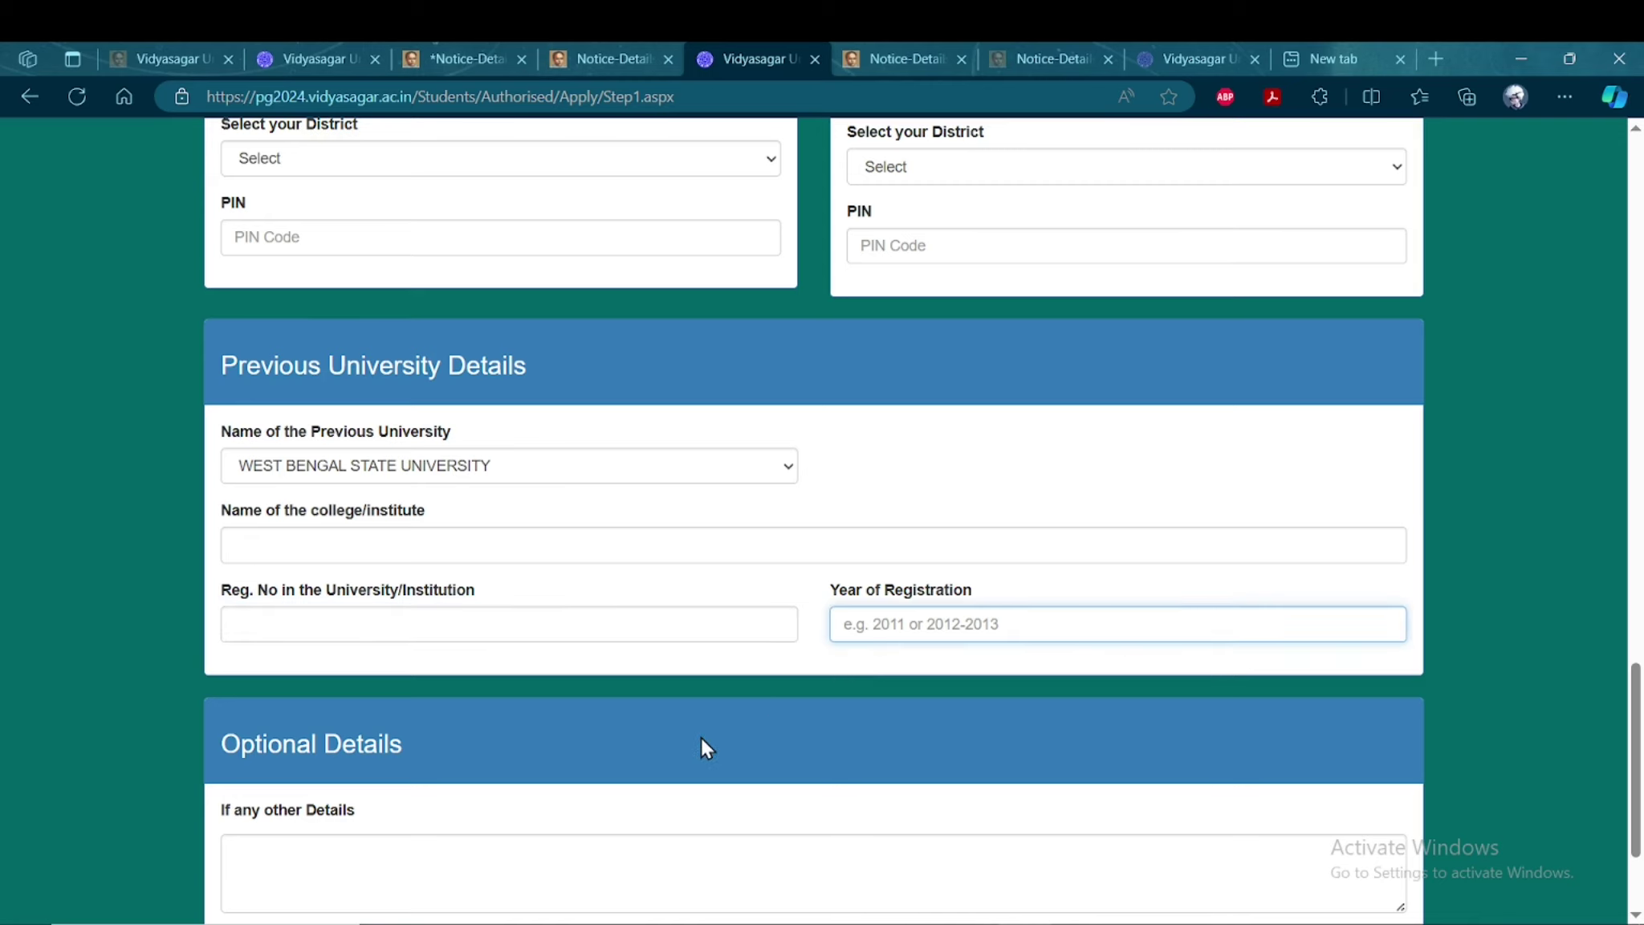
- Go past the Optional Details section and submit the personal details of Step 1
{"action": "scroll", "coordinate": [701, 736], "scroll_direction": "down", "scroll_amount": 1}
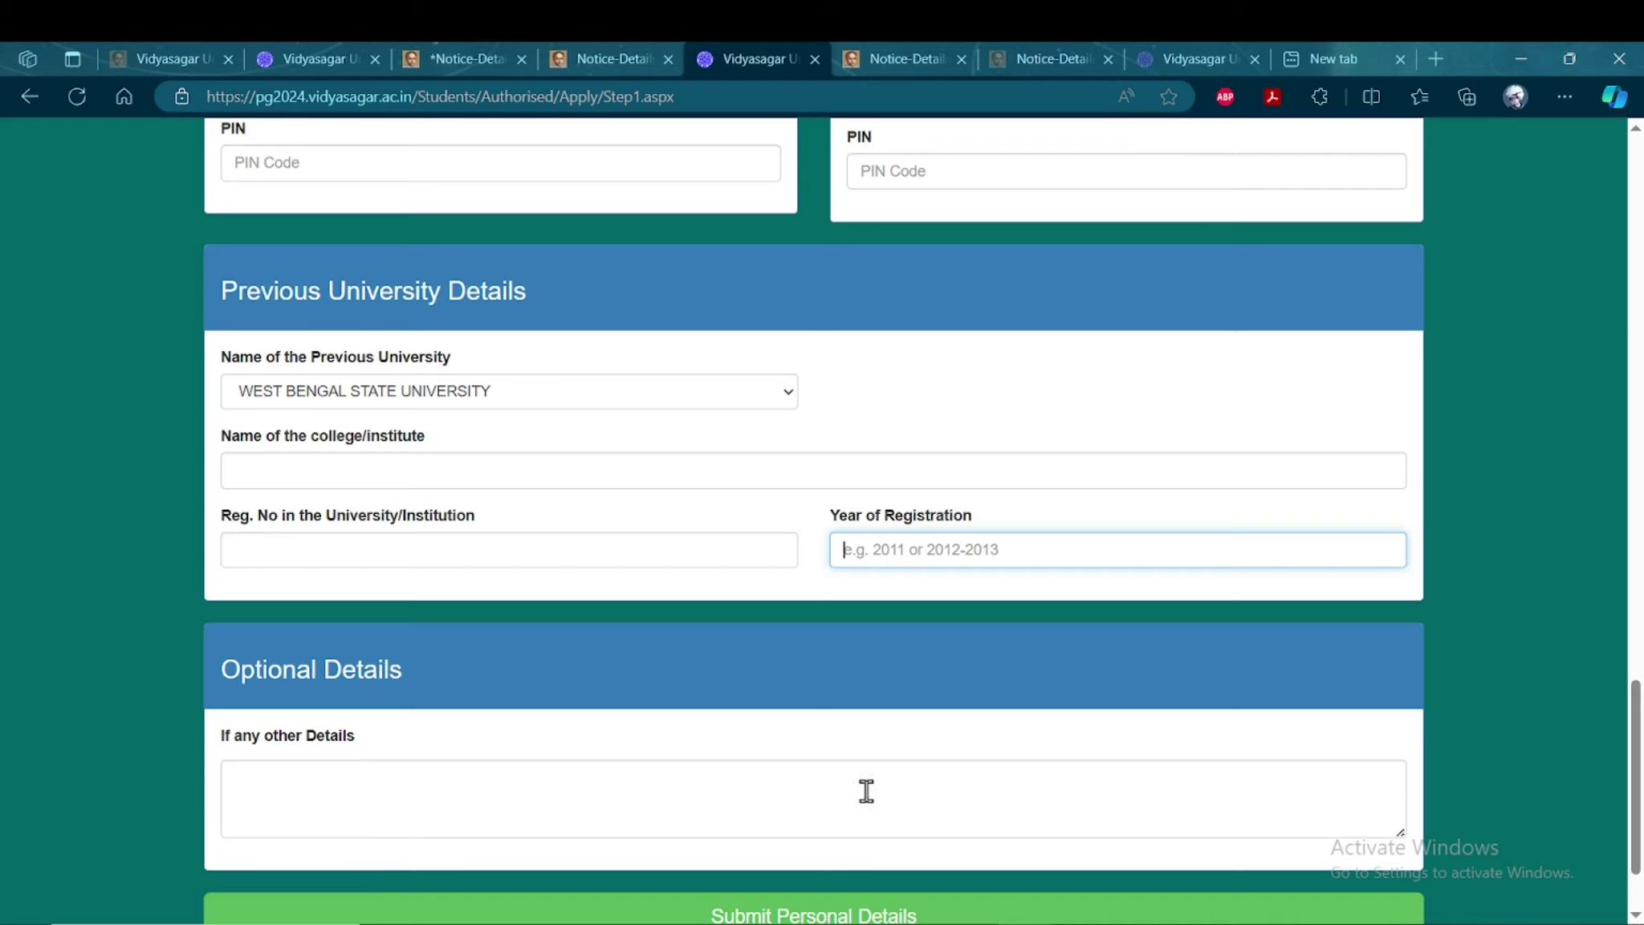
{"action": "scroll", "coordinate": [769, 827], "scroll_direction": "down", "scroll_amount": 1}
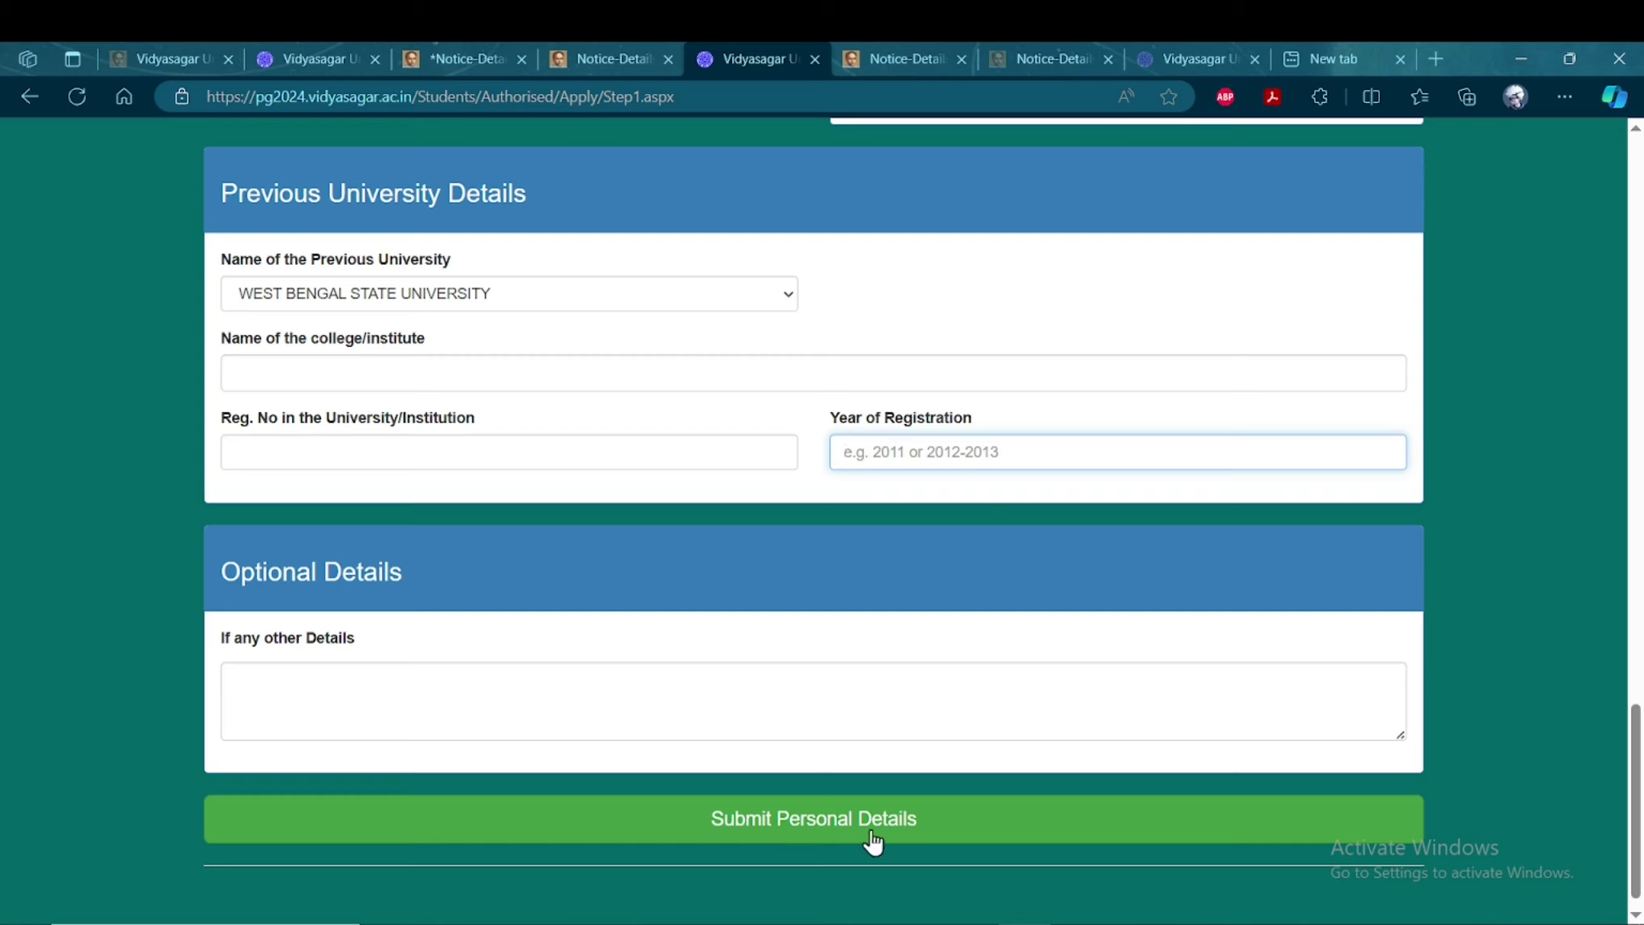
{"action": "left_click", "coordinate": [777, 843]}
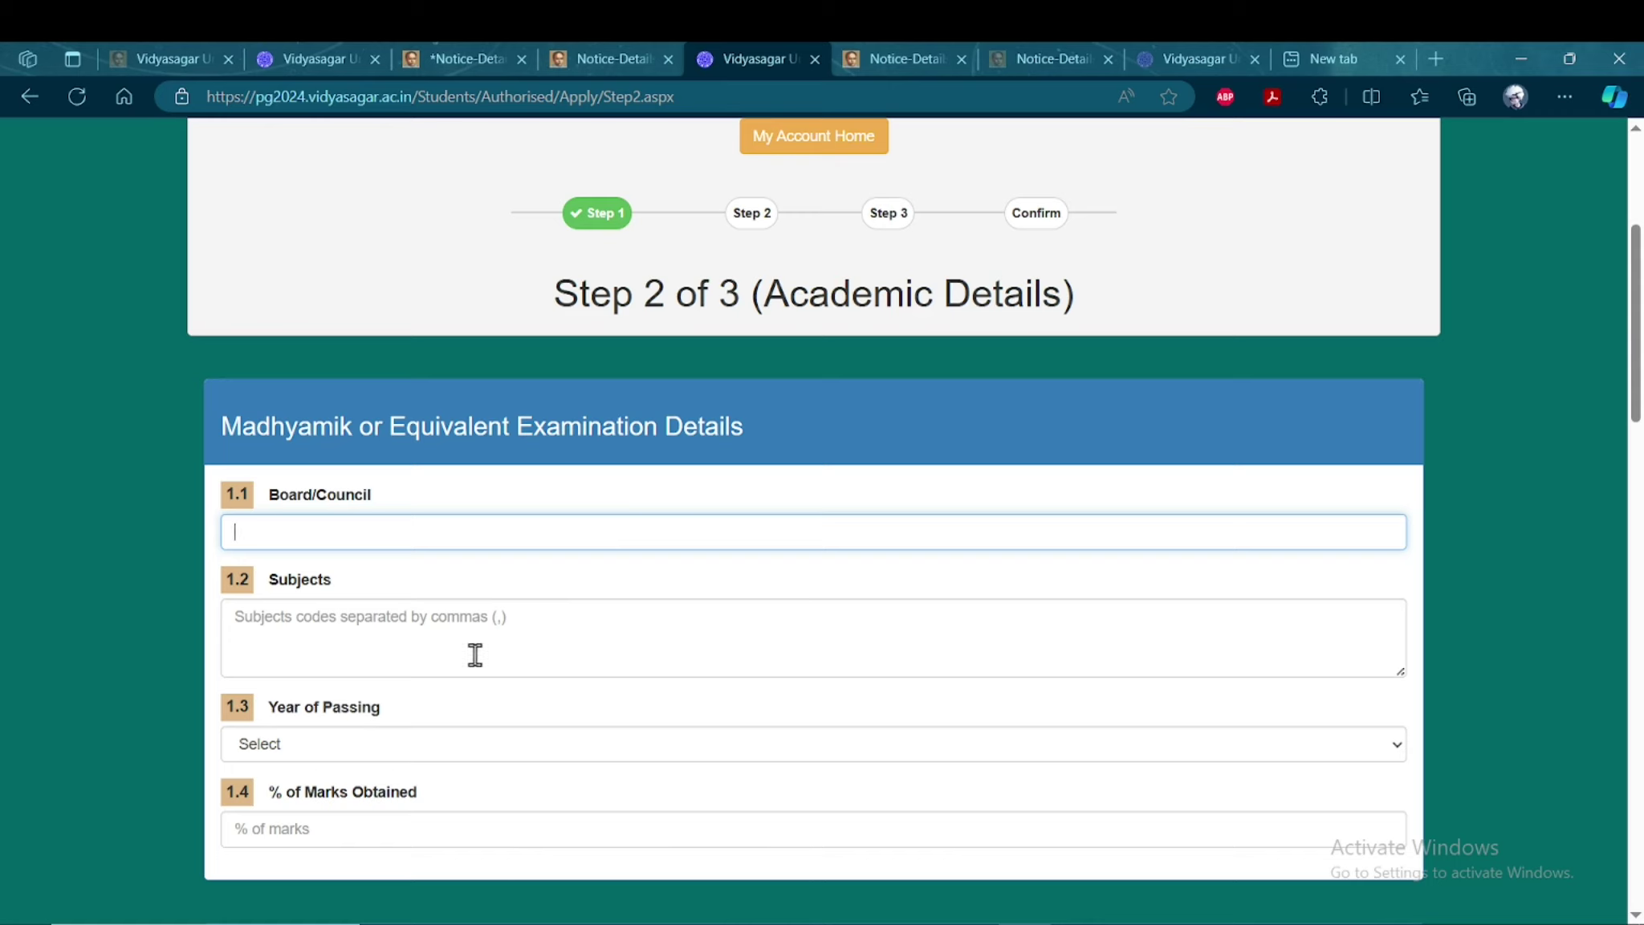
- Set the year of passing for the Madhyamik or equivalent examination to 2020
{"action": "left_click", "coordinate": [375, 745]}
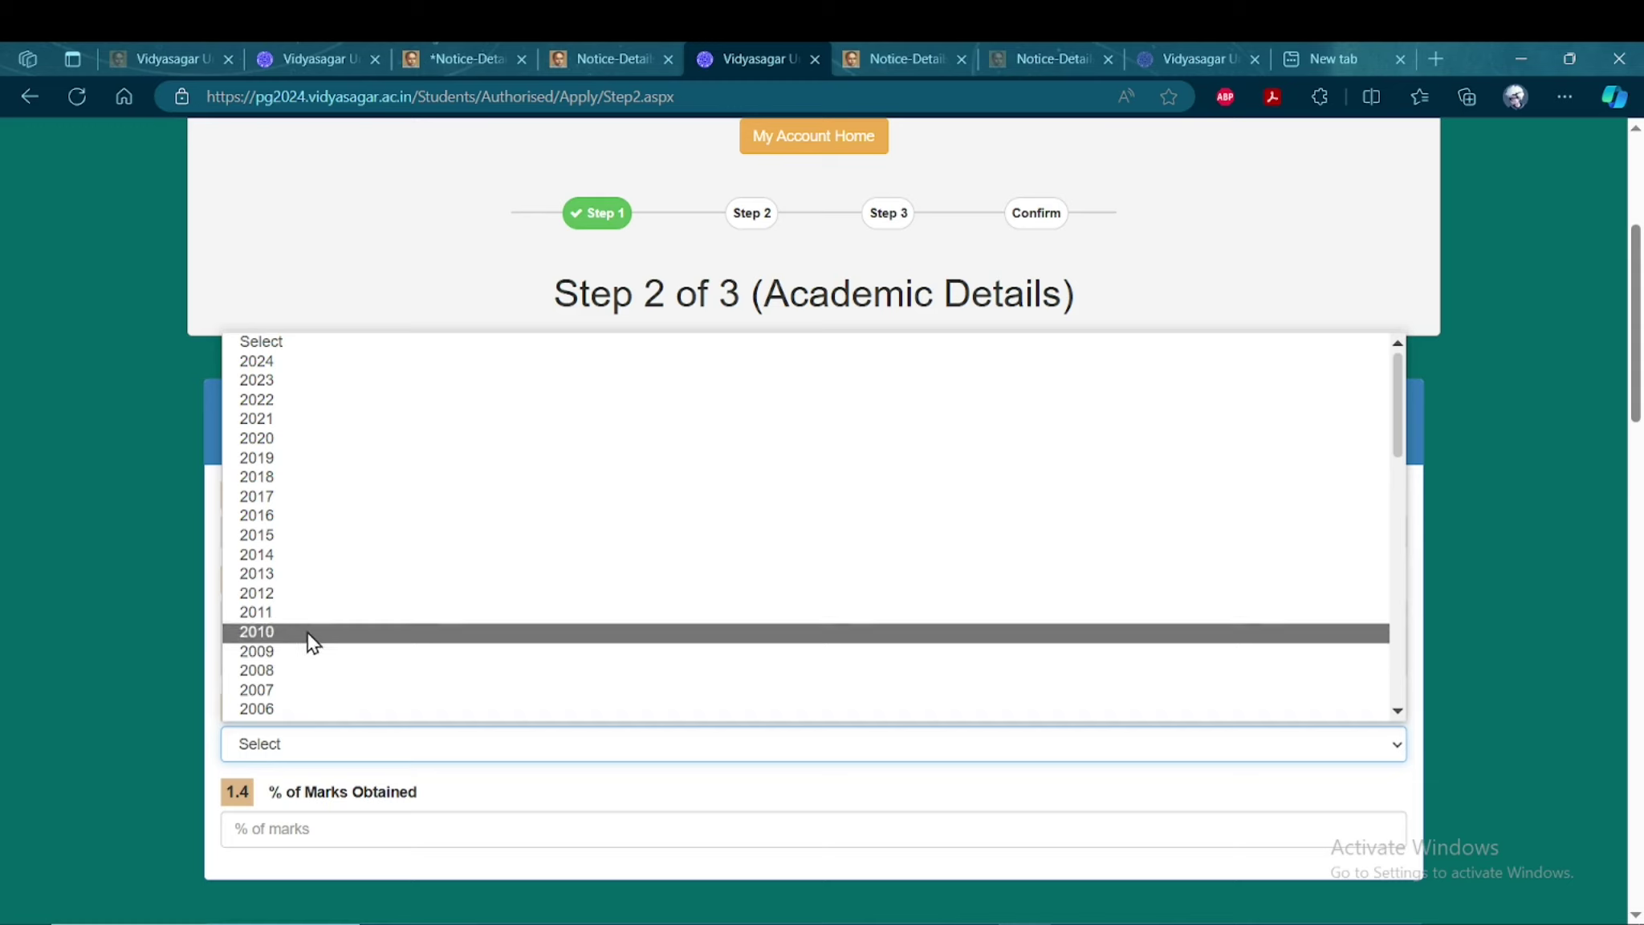
{"action": "left_click", "coordinate": [280, 440]}
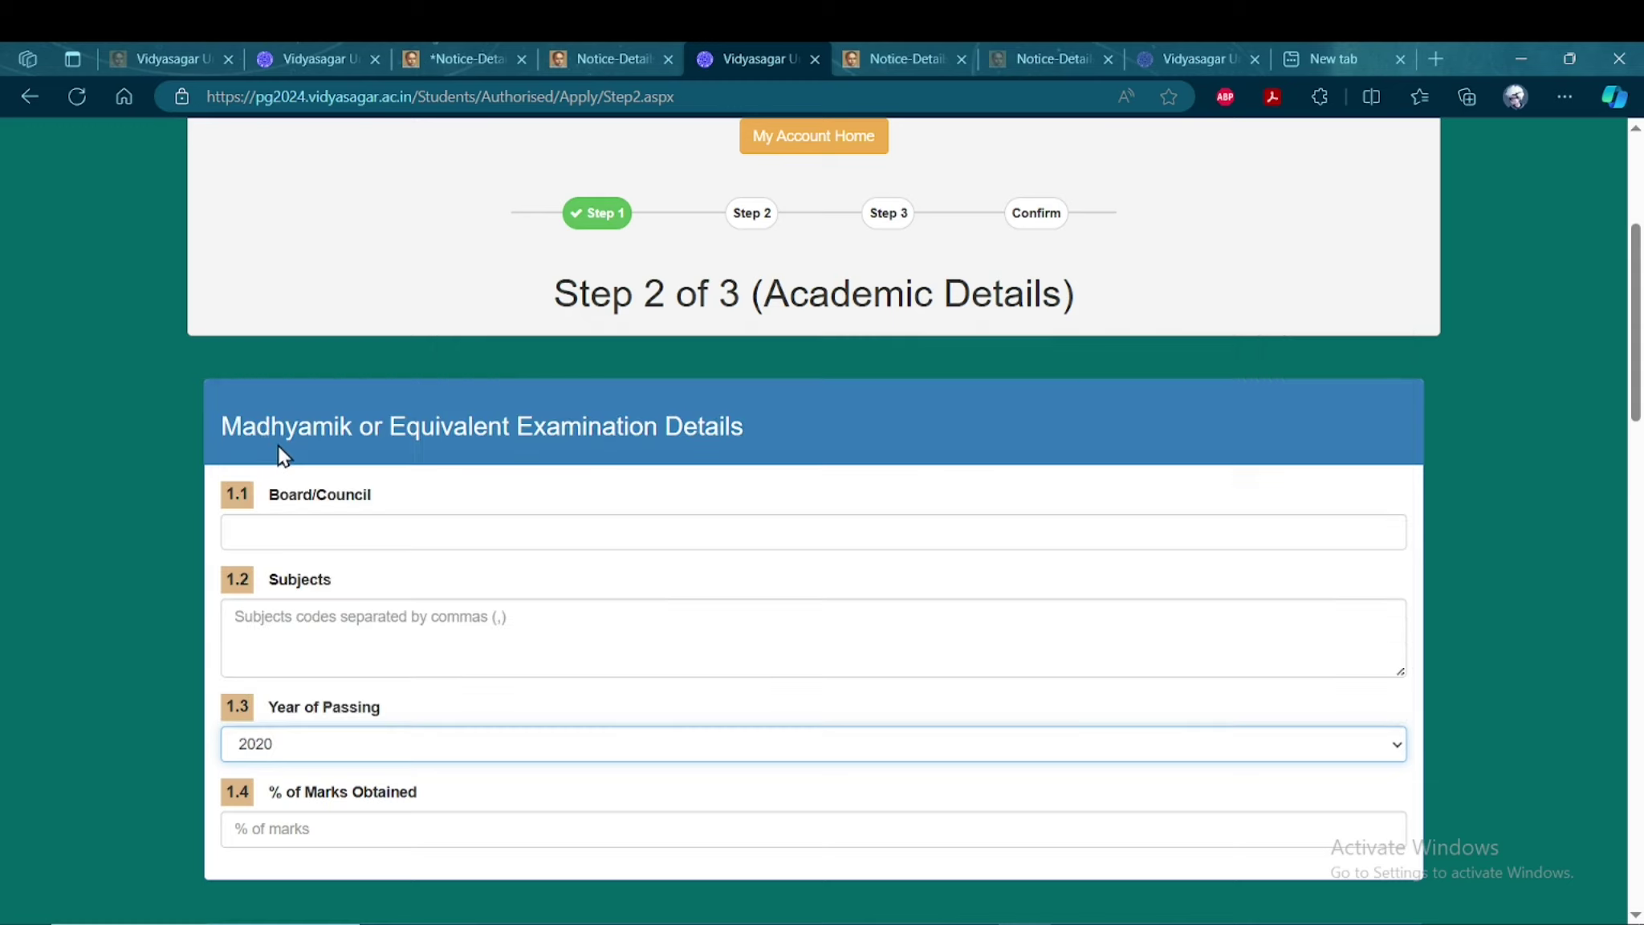
{"action": "scroll", "coordinate": [408, 732], "scroll_direction": "down", "scroll_amount": 2}
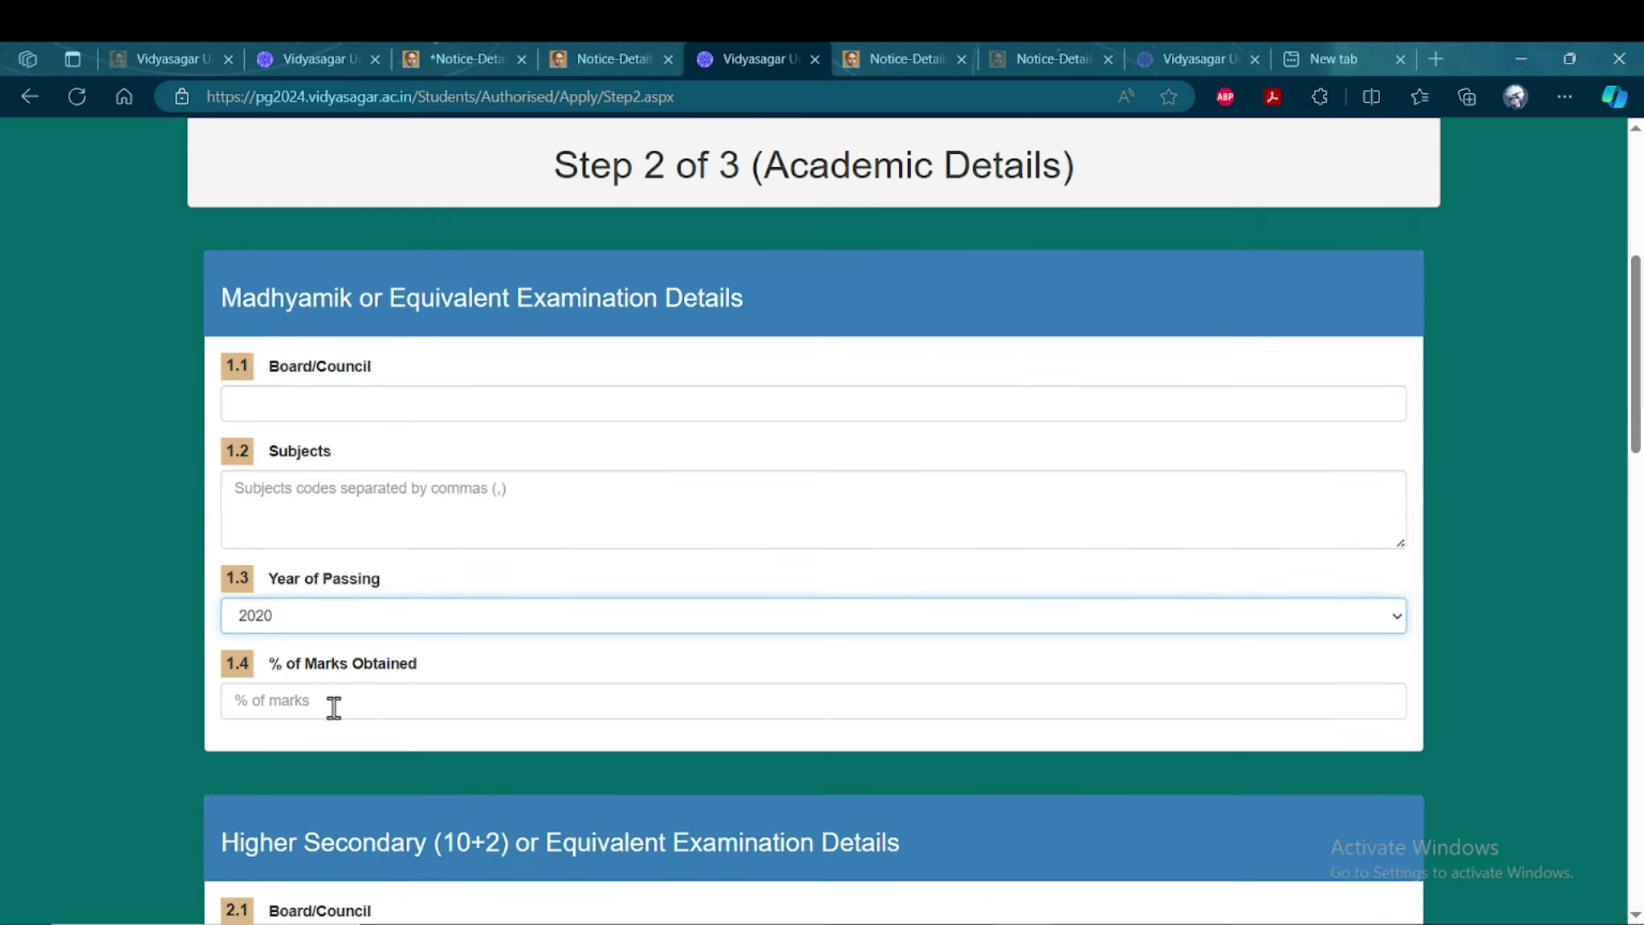
{"action": "scroll", "coordinate": [434, 689], "scroll_direction": "down", "scroll_amount": 3}
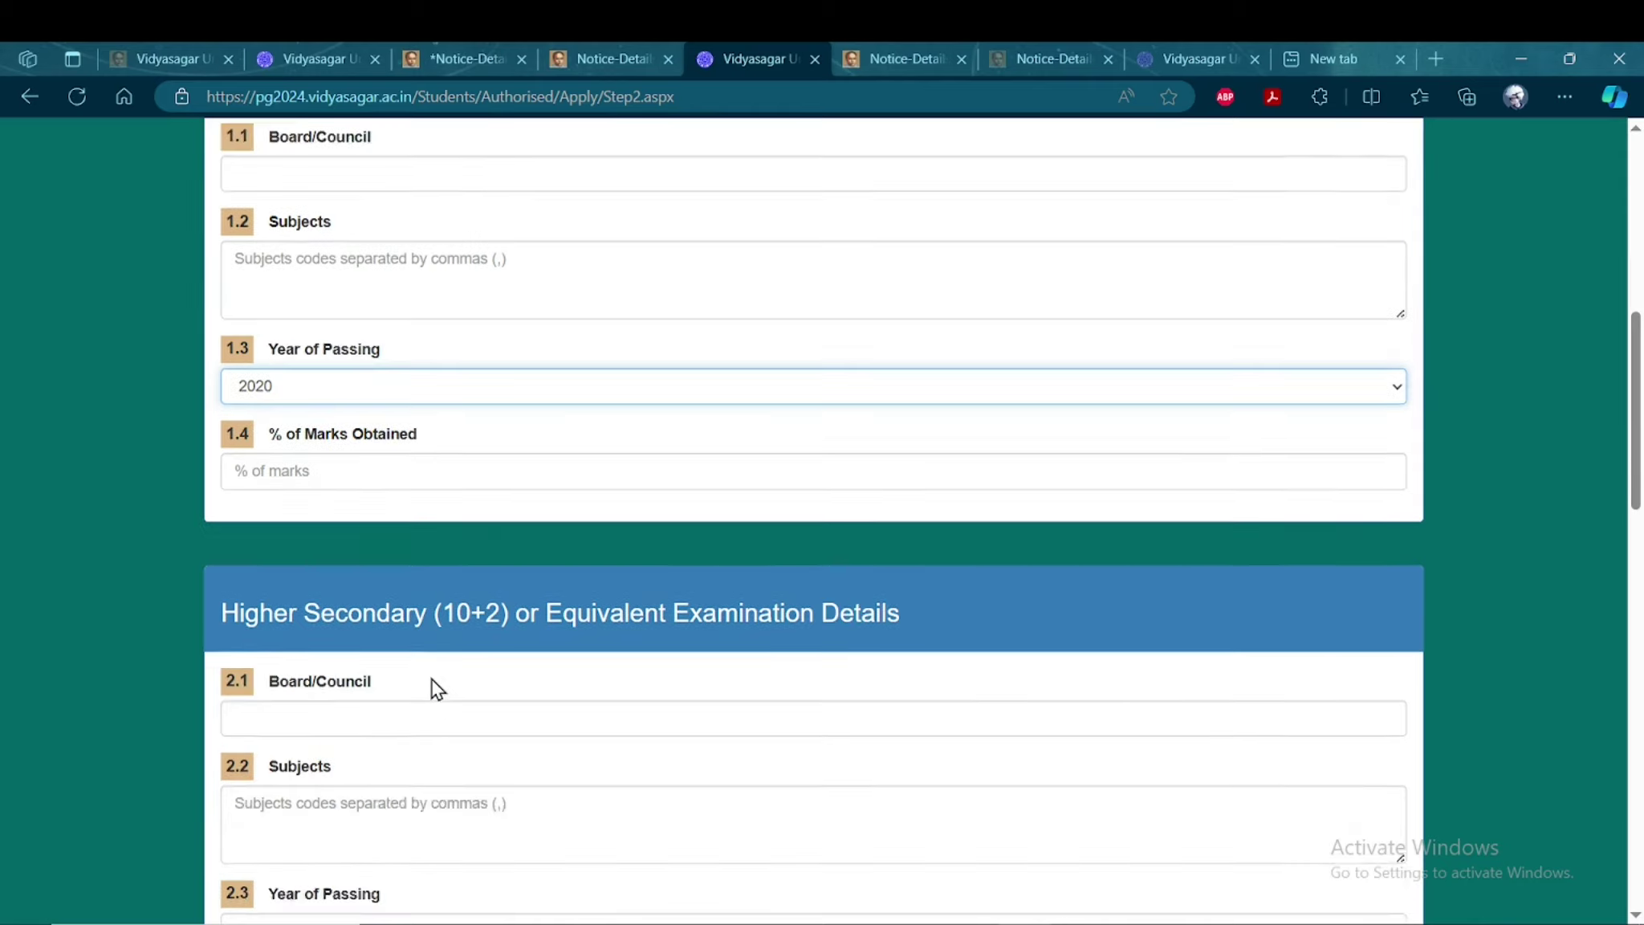
- Go through the Higher Secondary board and subjects fields, and set that examination's year of passing to 2021
{"action": "scroll", "coordinate": [422, 481], "scroll_direction": "down", "scroll_amount": 2}
{"action": "scroll", "coordinate": [522, 522], "scroll_direction": "down", "scroll_amount": 2}
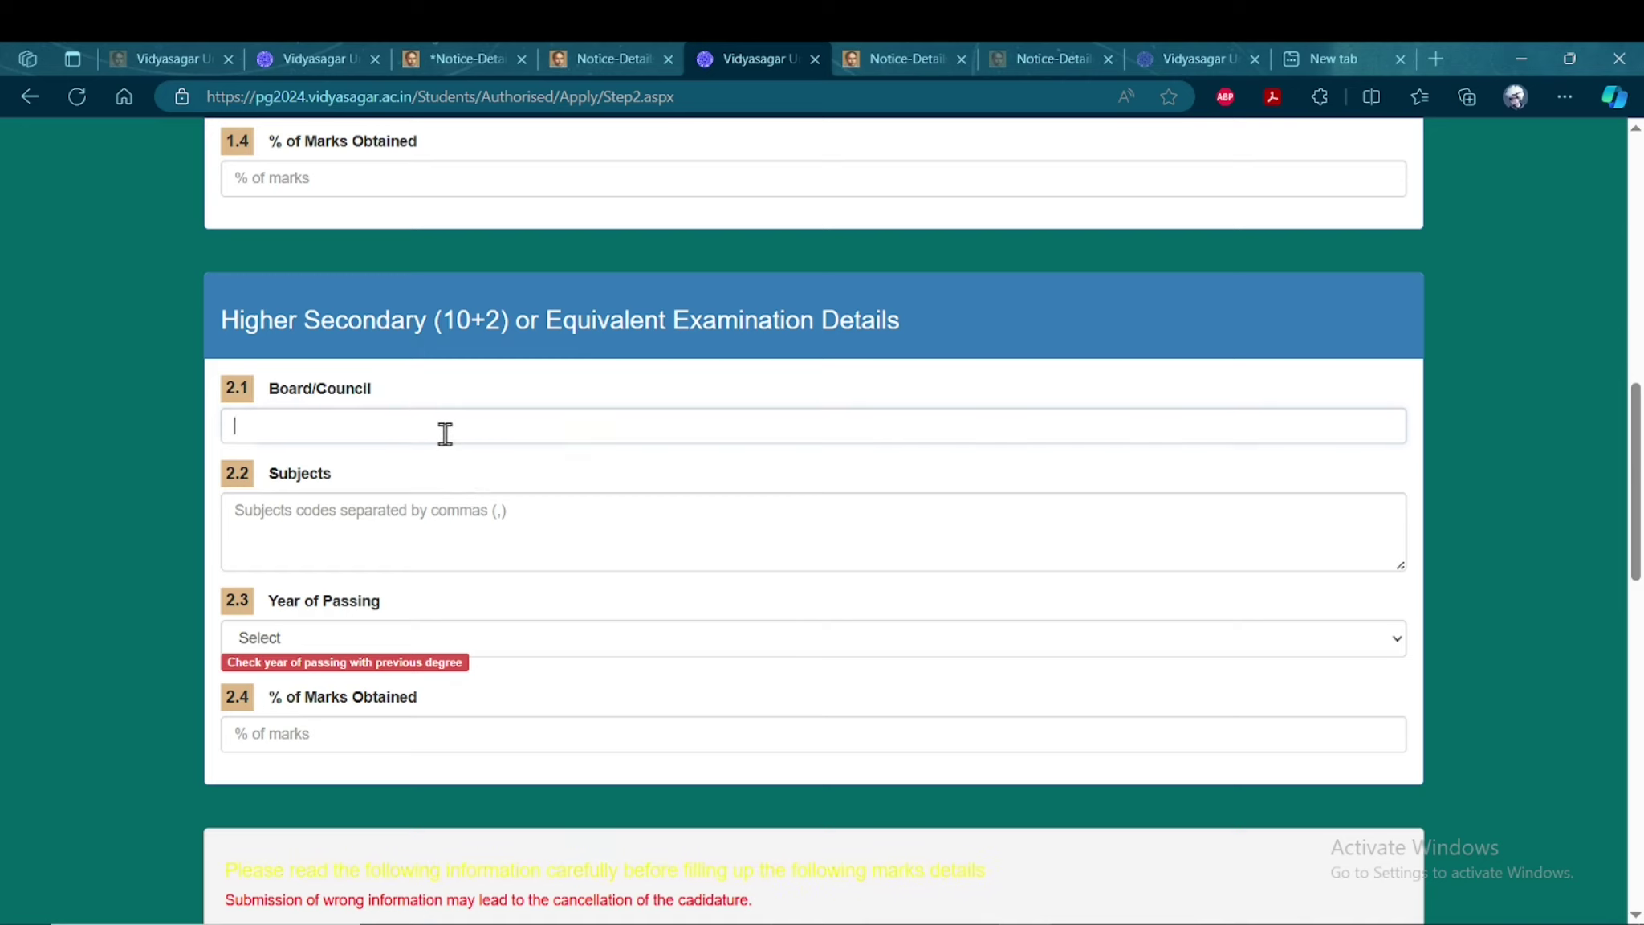
{"action": "left_click", "coordinate": [443, 431]}
{"action": "left_click", "coordinate": [426, 538]}
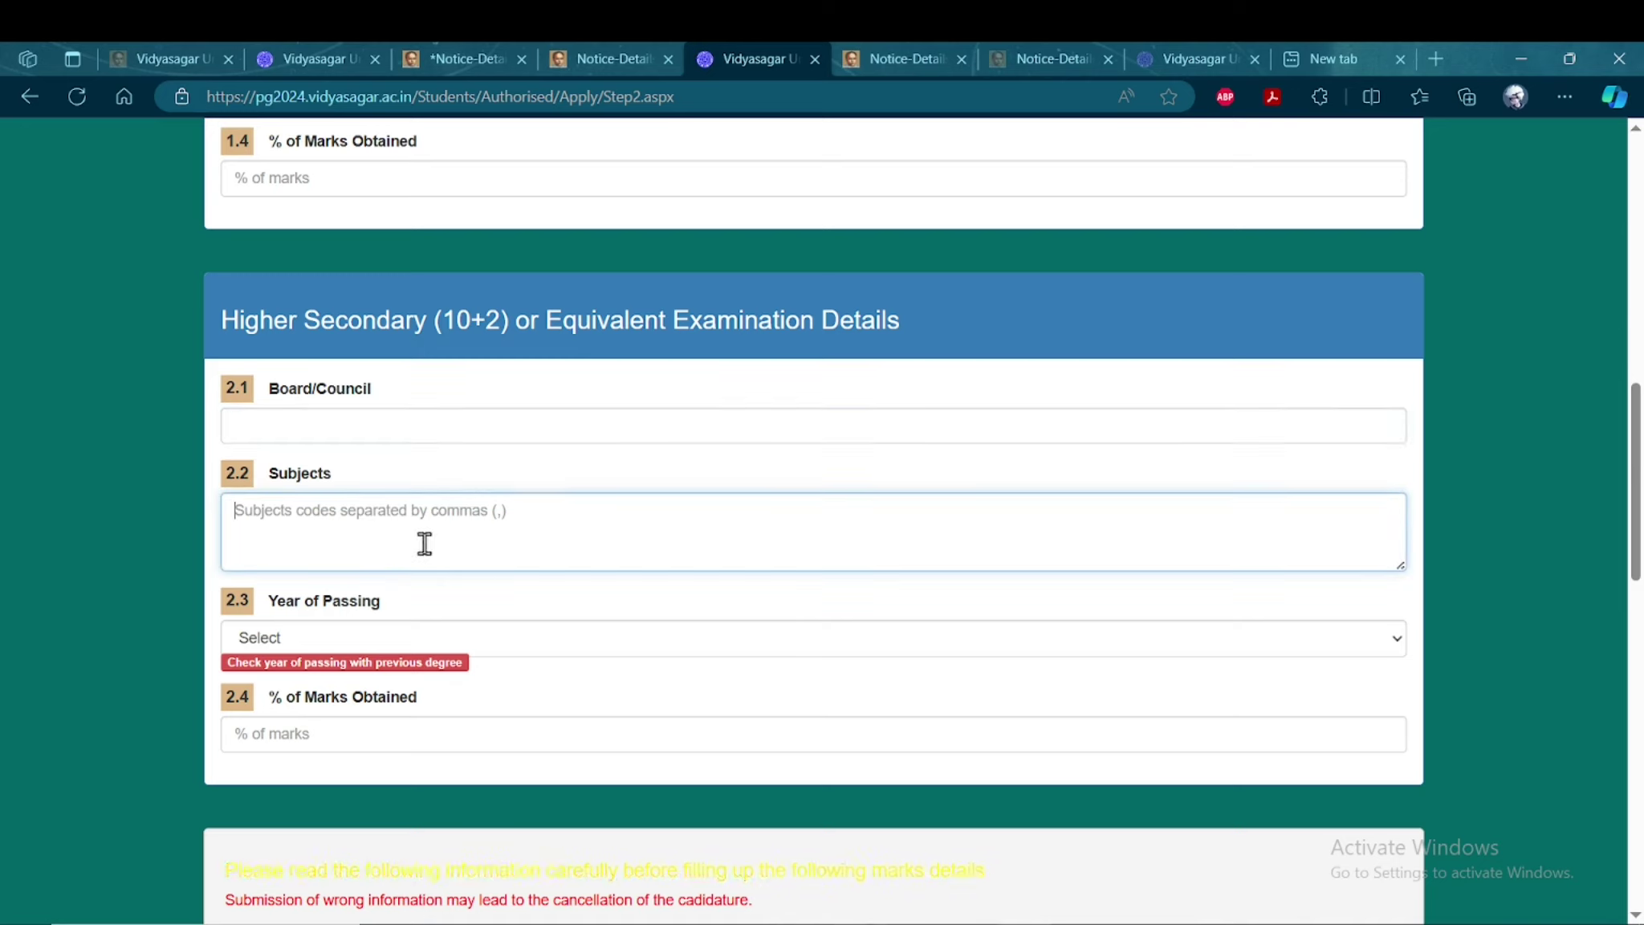
{"action": "left_click", "coordinate": [411, 642]}
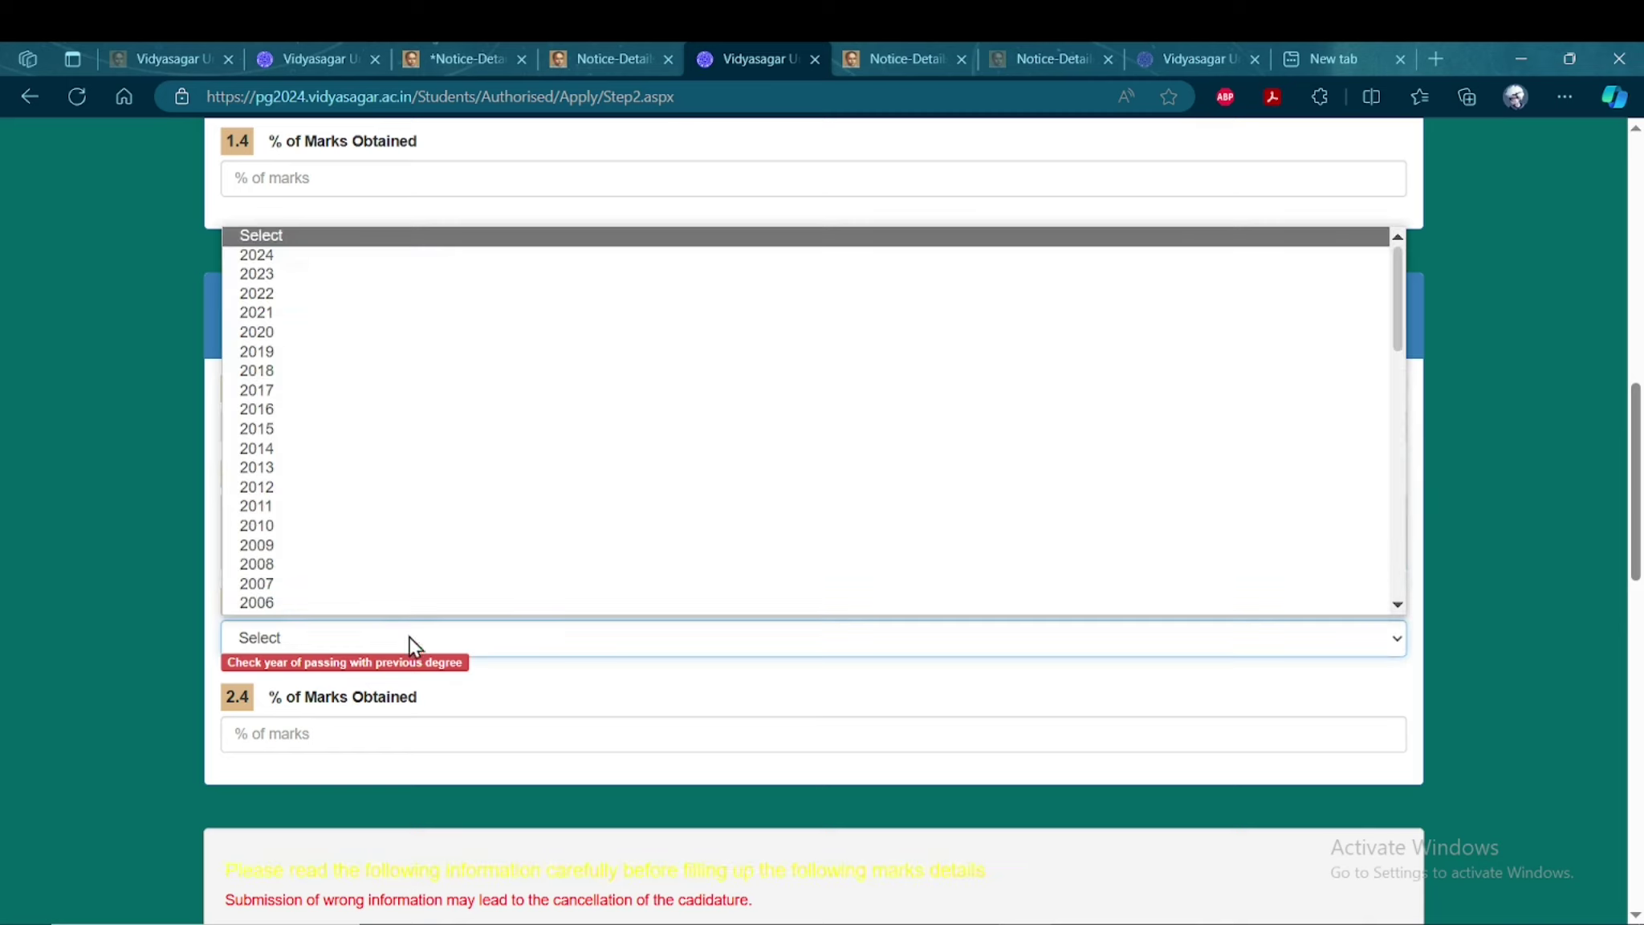
{"action": "scroll", "coordinate": [275, 414], "scroll_direction": "up", "scroll_amount": 1}
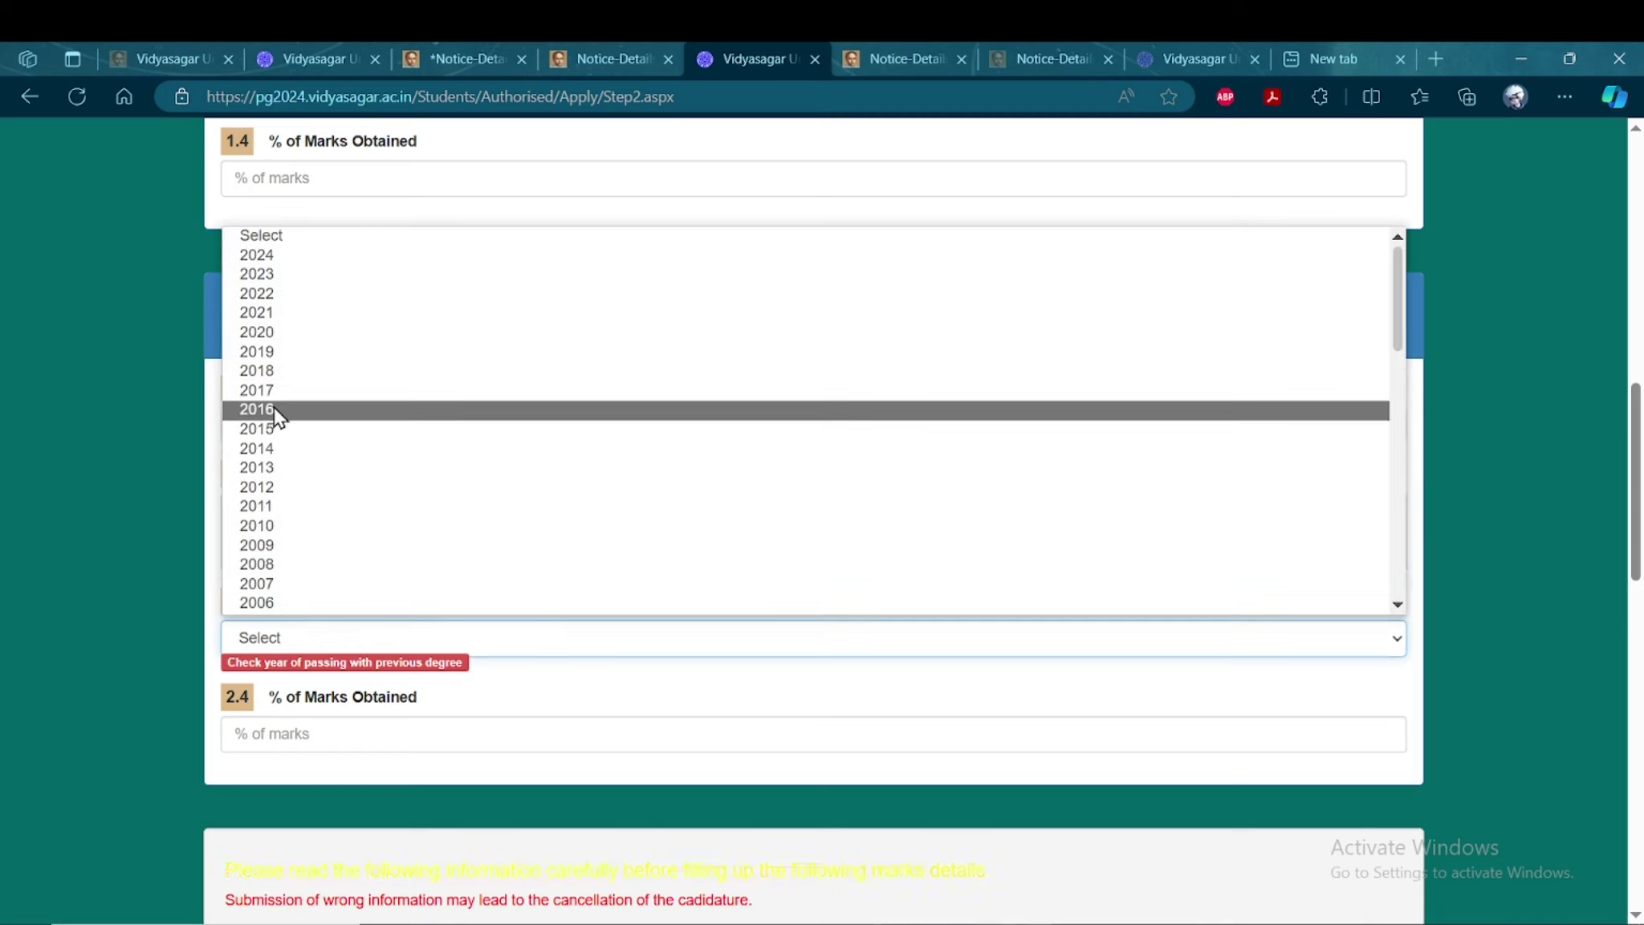
{"action": "left_click", "coordinate": [268, 317]}
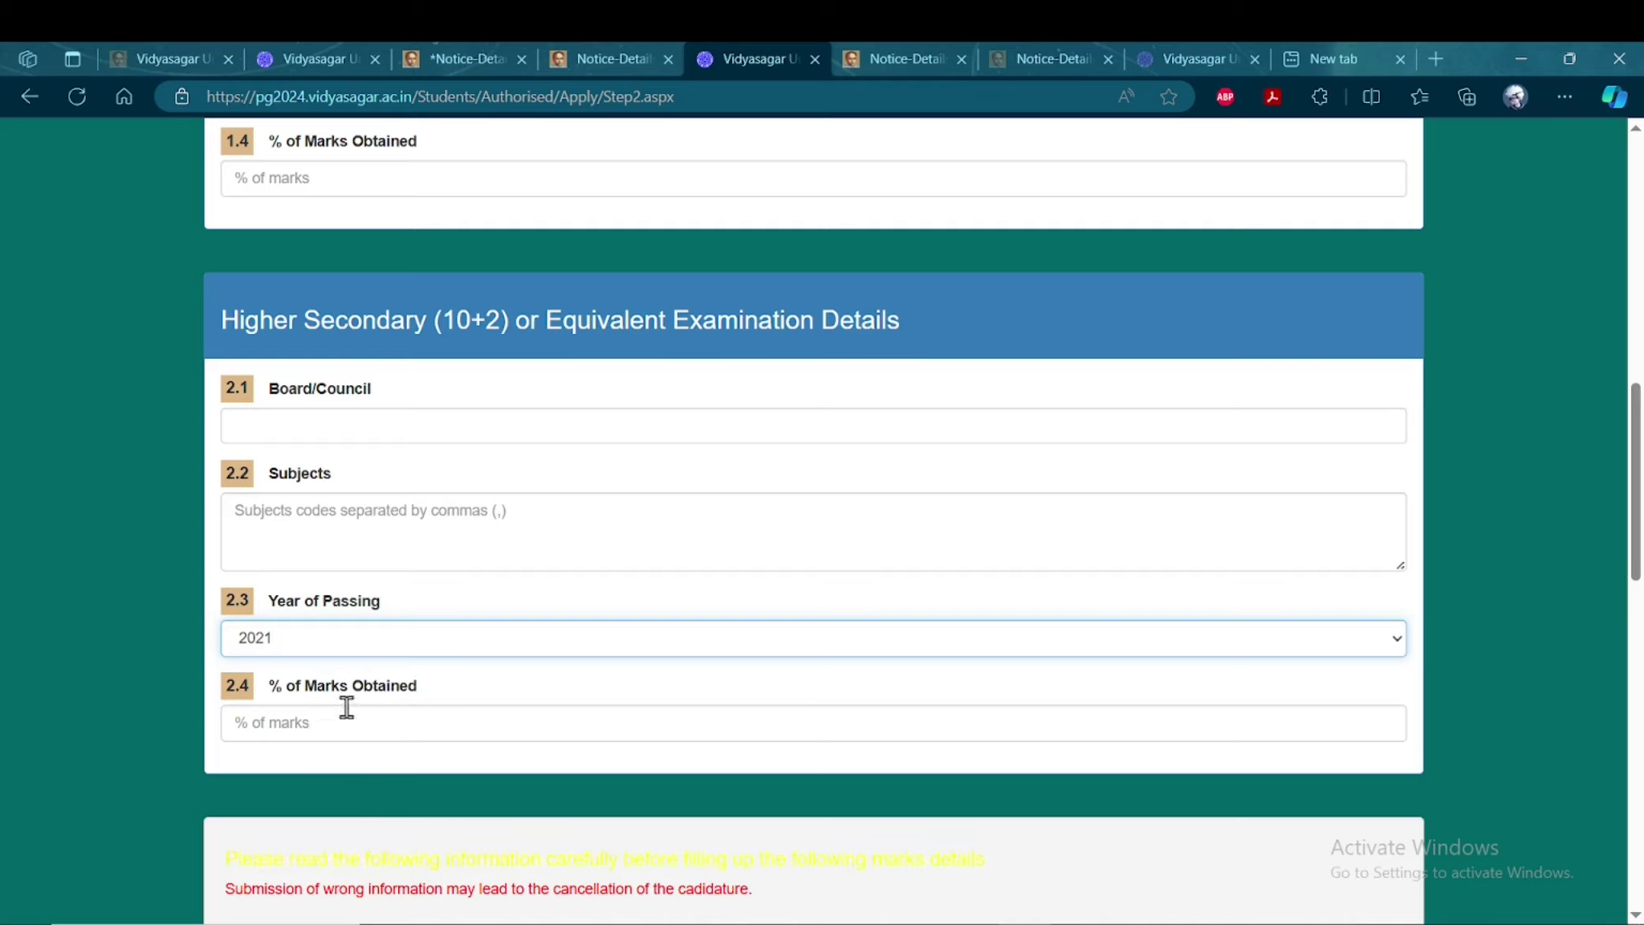
- Open the rules for converting CGPA/SGPA to cumulative percentage
{"action": "scroll", "coordinate": [460, 760], "scroll_direction": "down", "scroll_amount": 5}
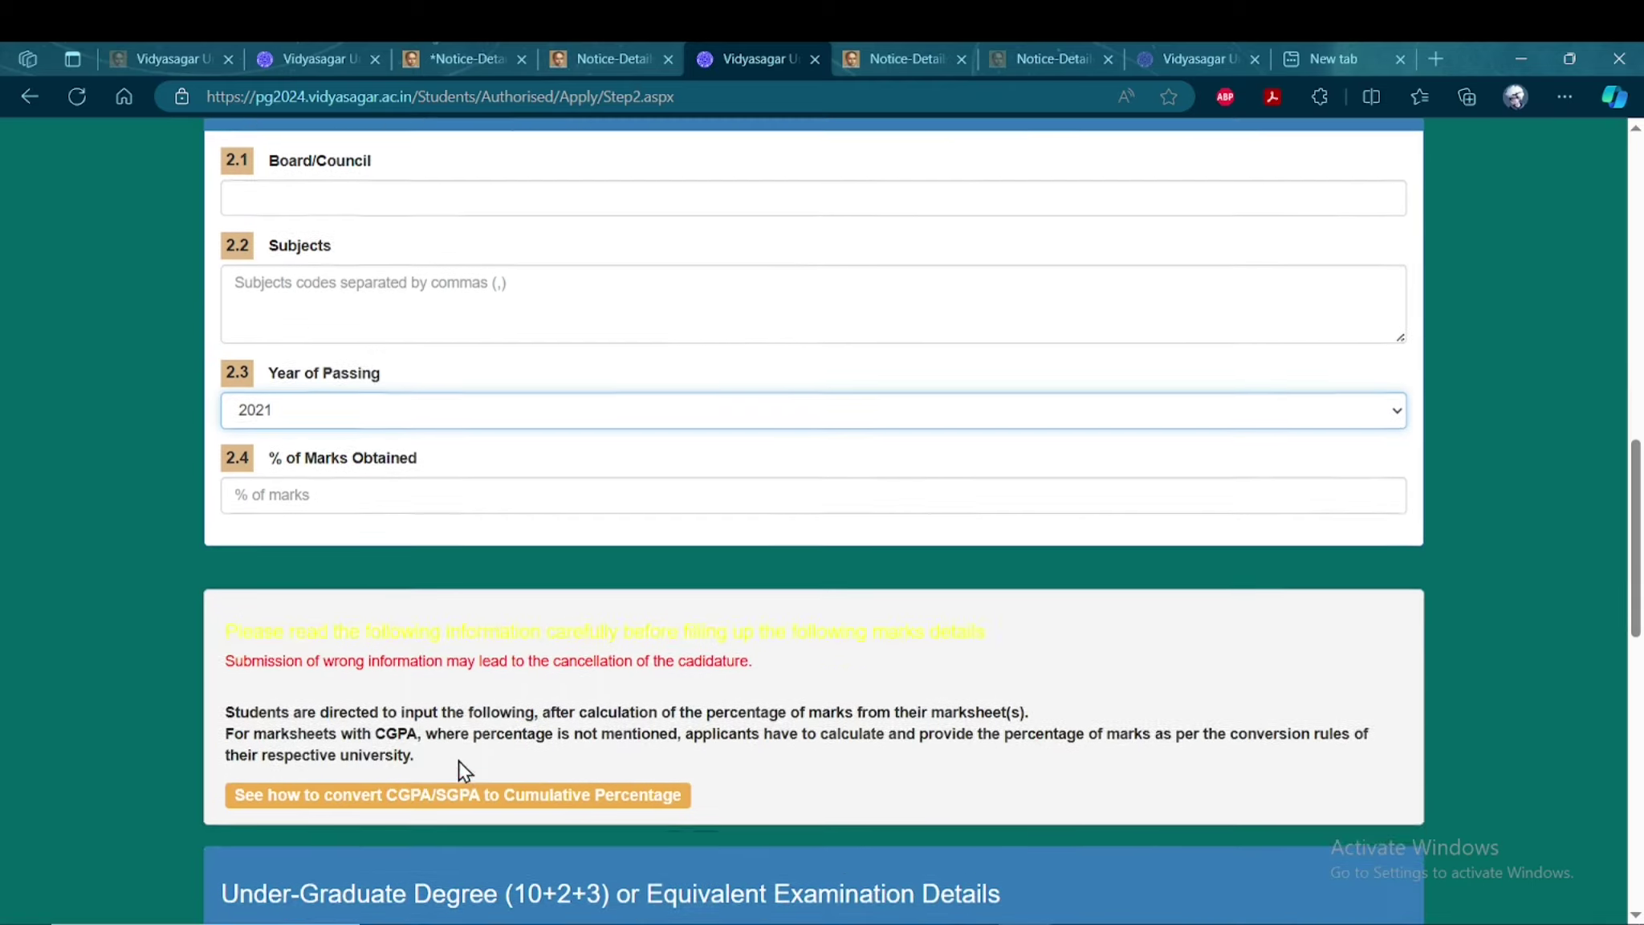
{"action": "scroll", "coordinate": [501, 672], "scroll_direction": "down", "scroll_amount": 2}
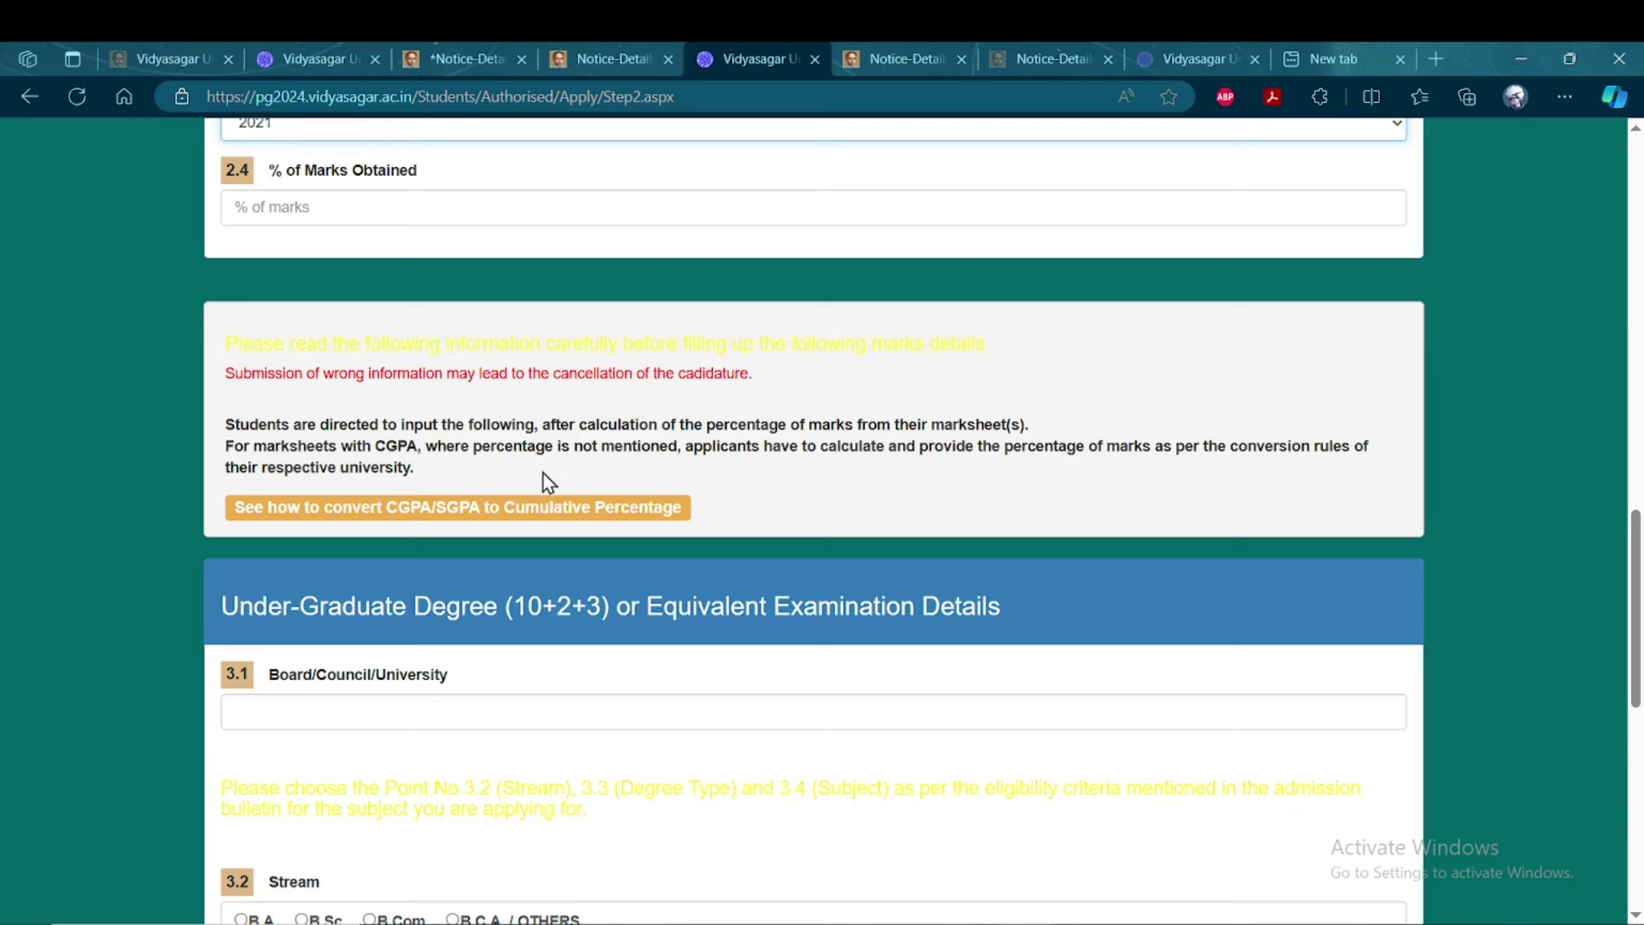
{"action": "left_click", "coordinate": [481, 514]}
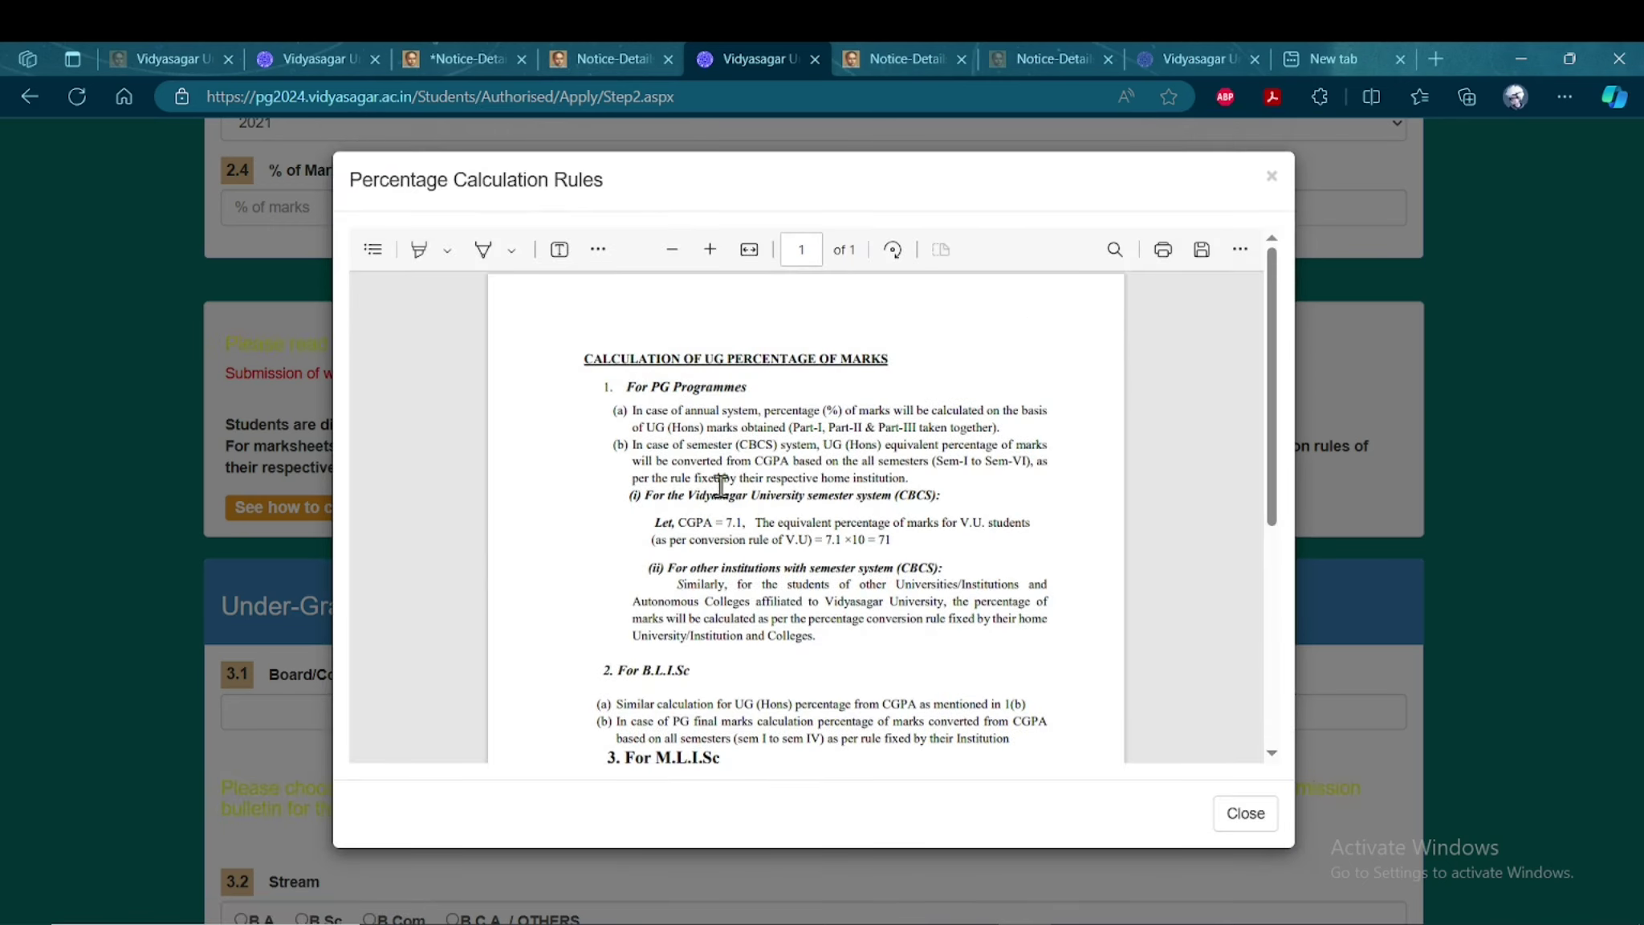
- Draw tick marks beside the conversion rules for Vidyasagar University and other institutions with the pen, and close the rules
{"action": "left_click", "coordinate": [484, 251]}
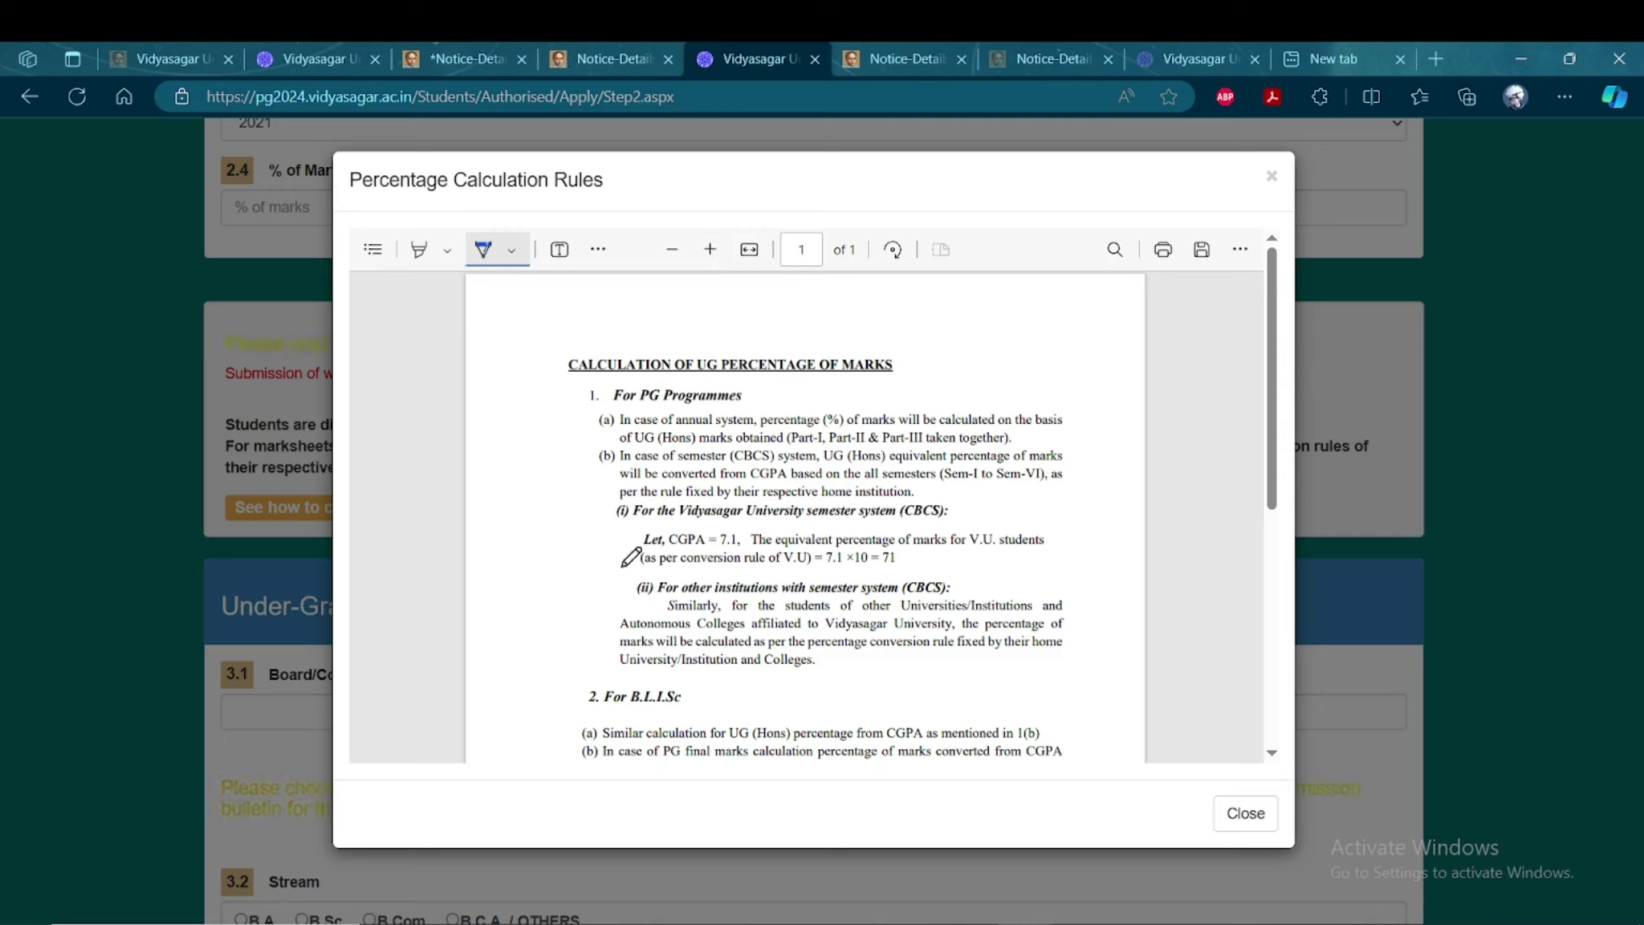
{"action": "left_click_drag", "start_coordinate": [572, 545], "coordinate": [688, 492]}
{"action": "left_click_drag", "start_coordinate": [839, 578], "coordinate": [941, 553]}
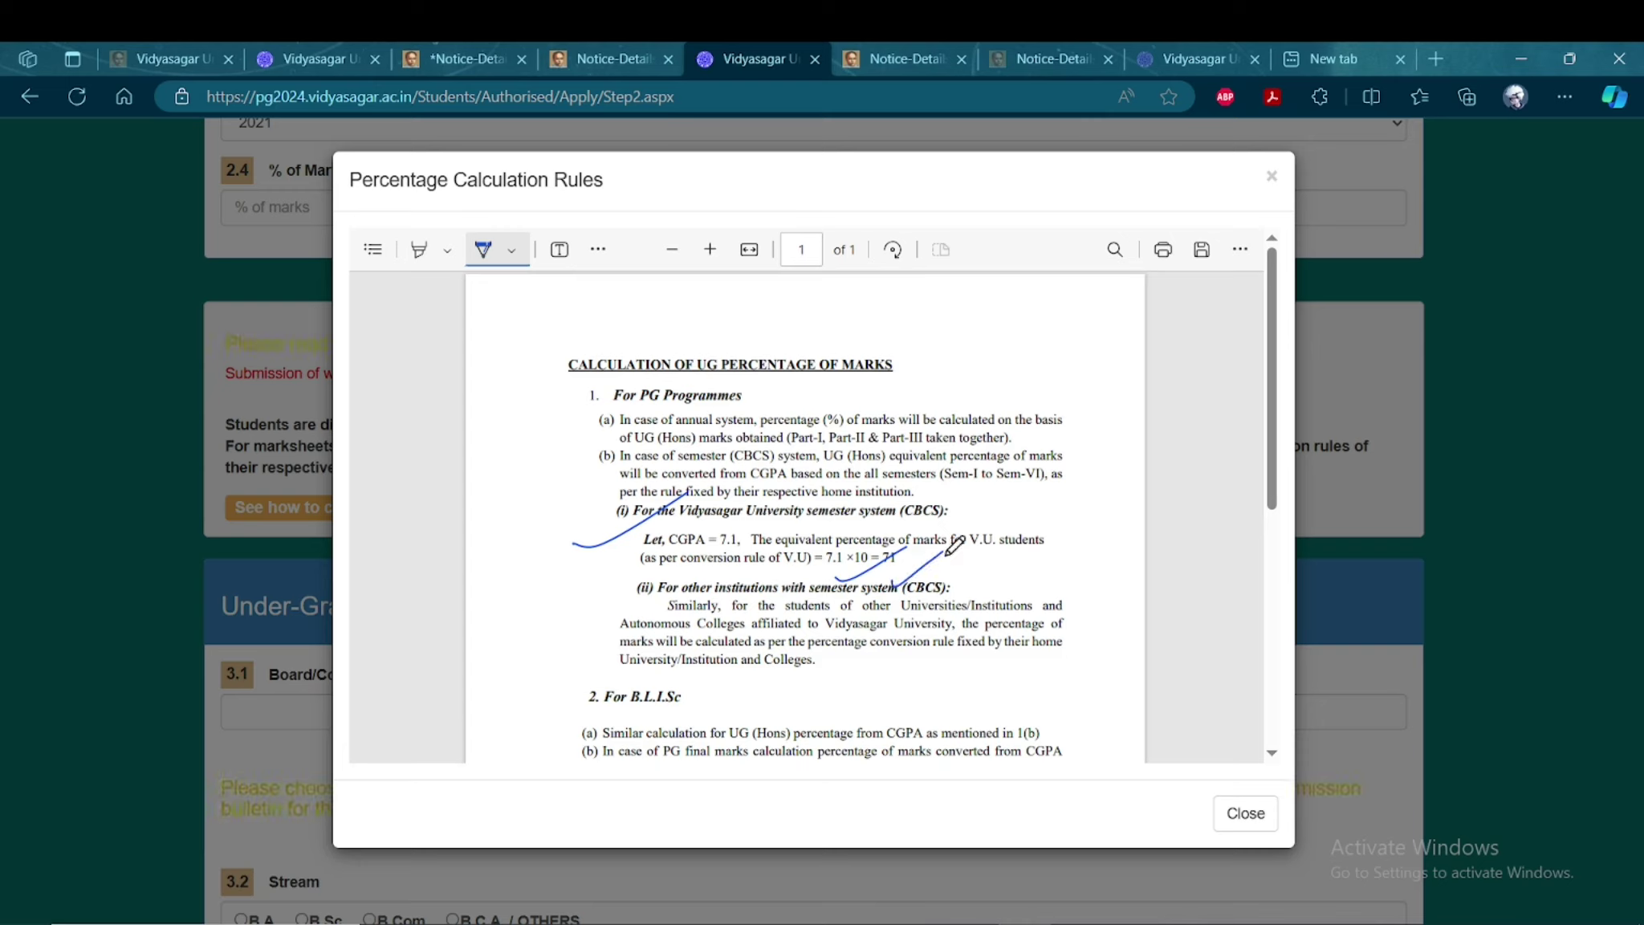
{"action": "left_click_drag", "start_coordinate": [566, 606], "coordinate": [650, 574]}
{"action": "left_click_drag", "start_coordinate": [950, 597], "coordinate": [1009, 562]}
{"action": "left_click_drag", "start_coordinate": [839, 668], "coordinate": [899, 641]}
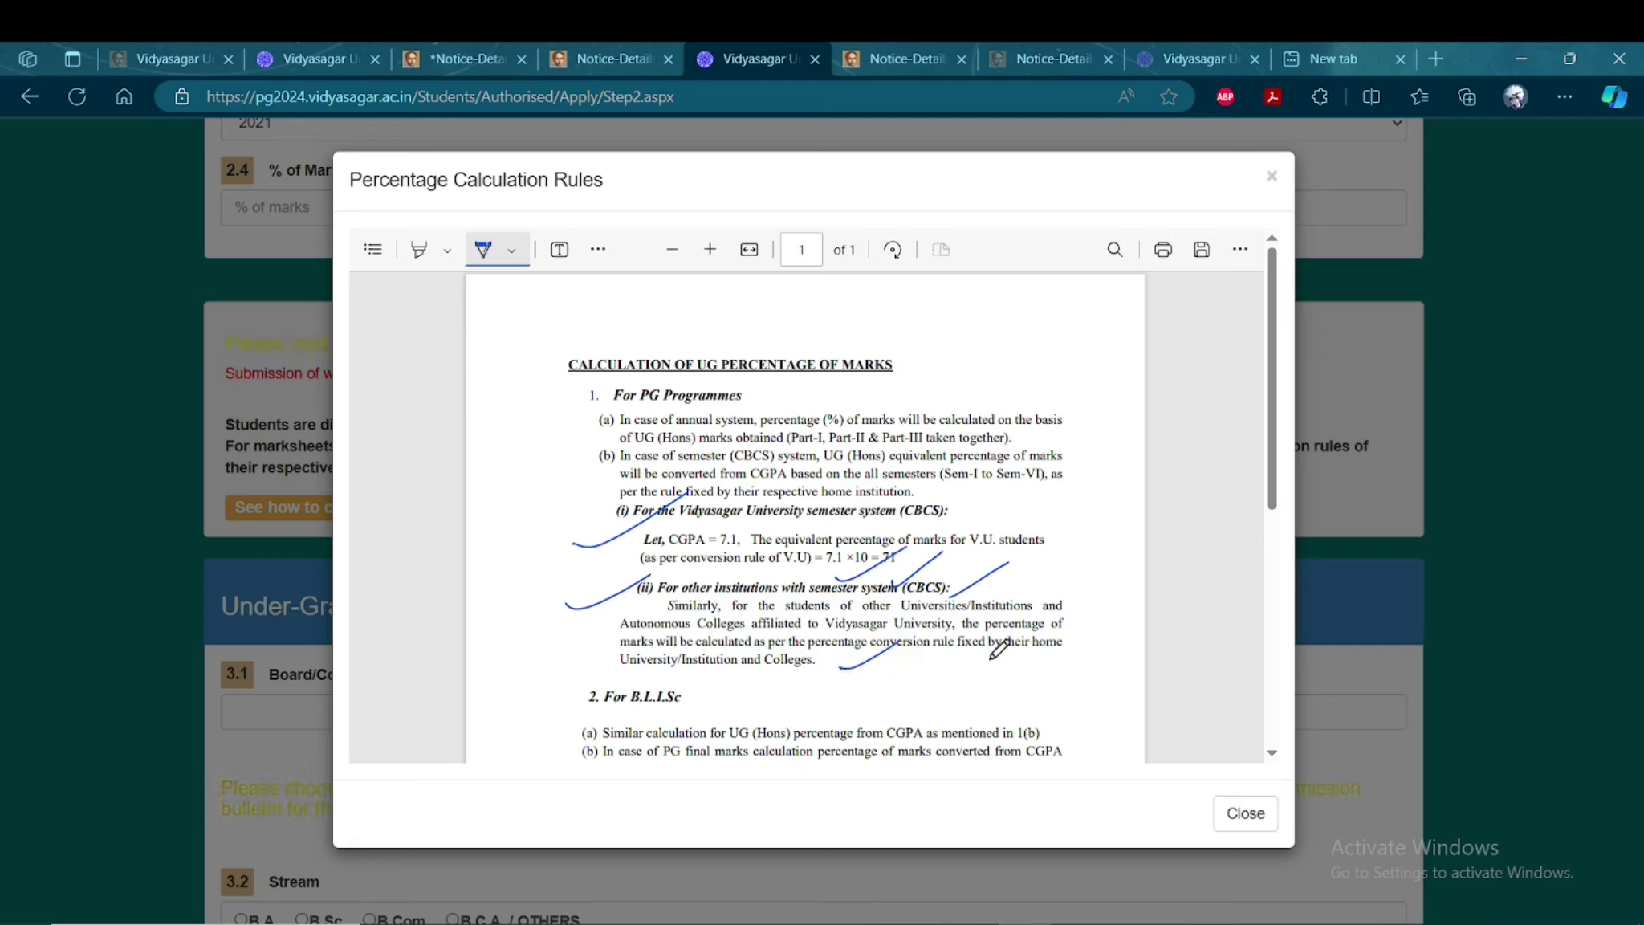
{"action": "left_click_drag", "start_coordinate": [656, 679], "coordinate": [871, 632]}
{"action": "key", "text": "Escape"}
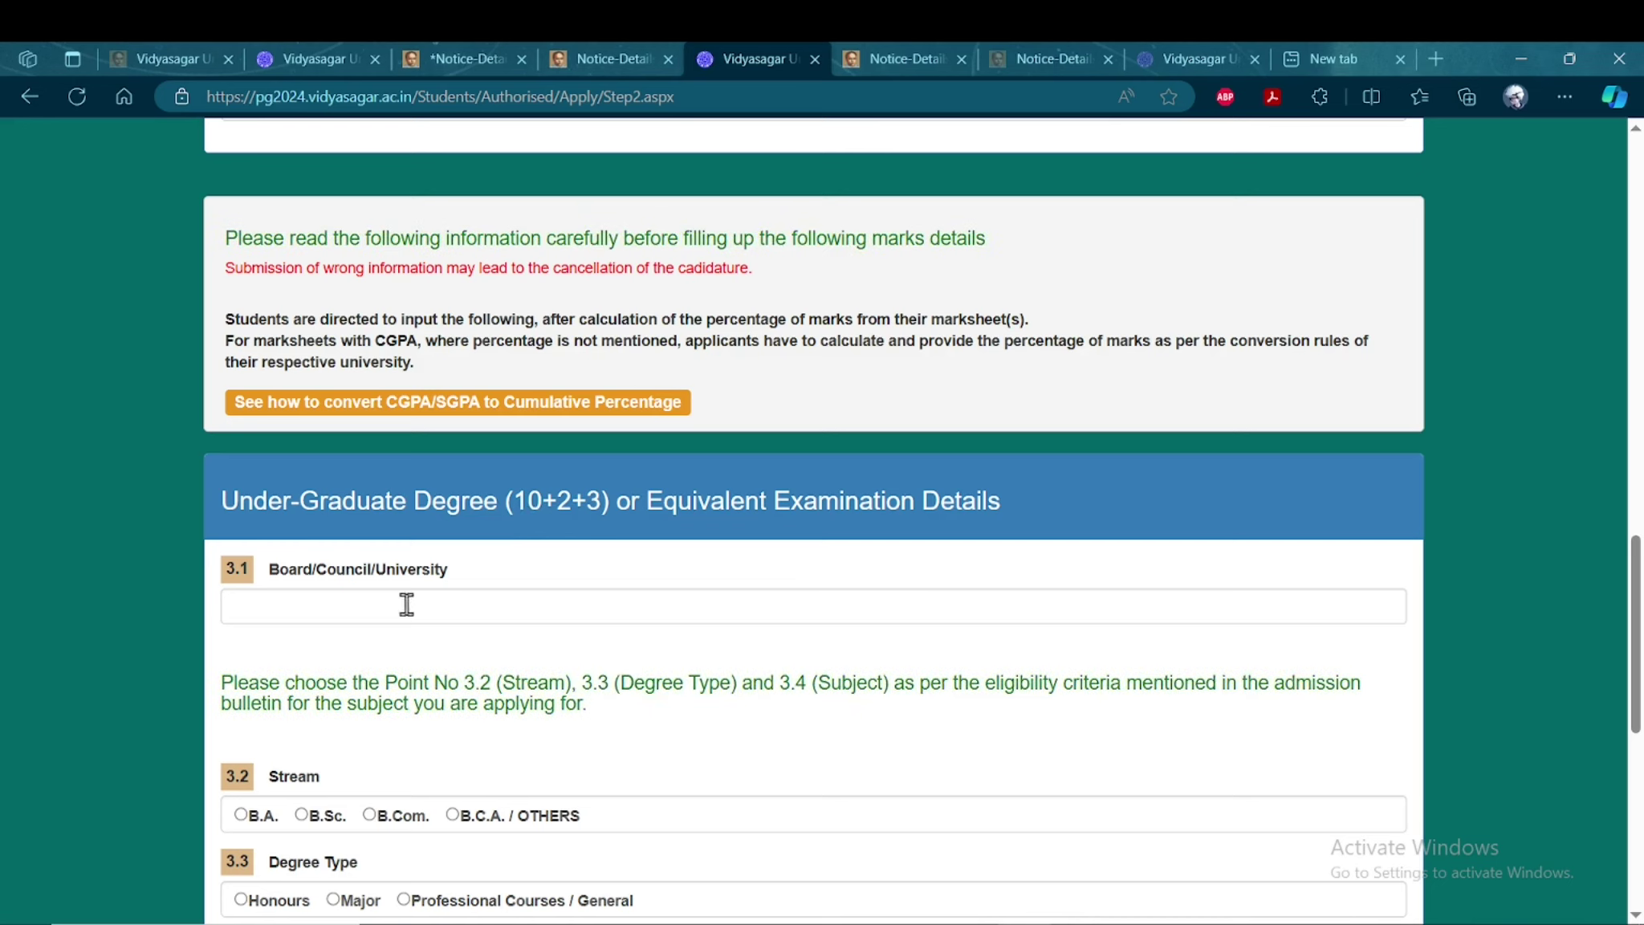
- Try the stream options under the Under-Graduate Degree details and set the stream to B.A
{"action": "left_click", "coordinate": [514, 609]}
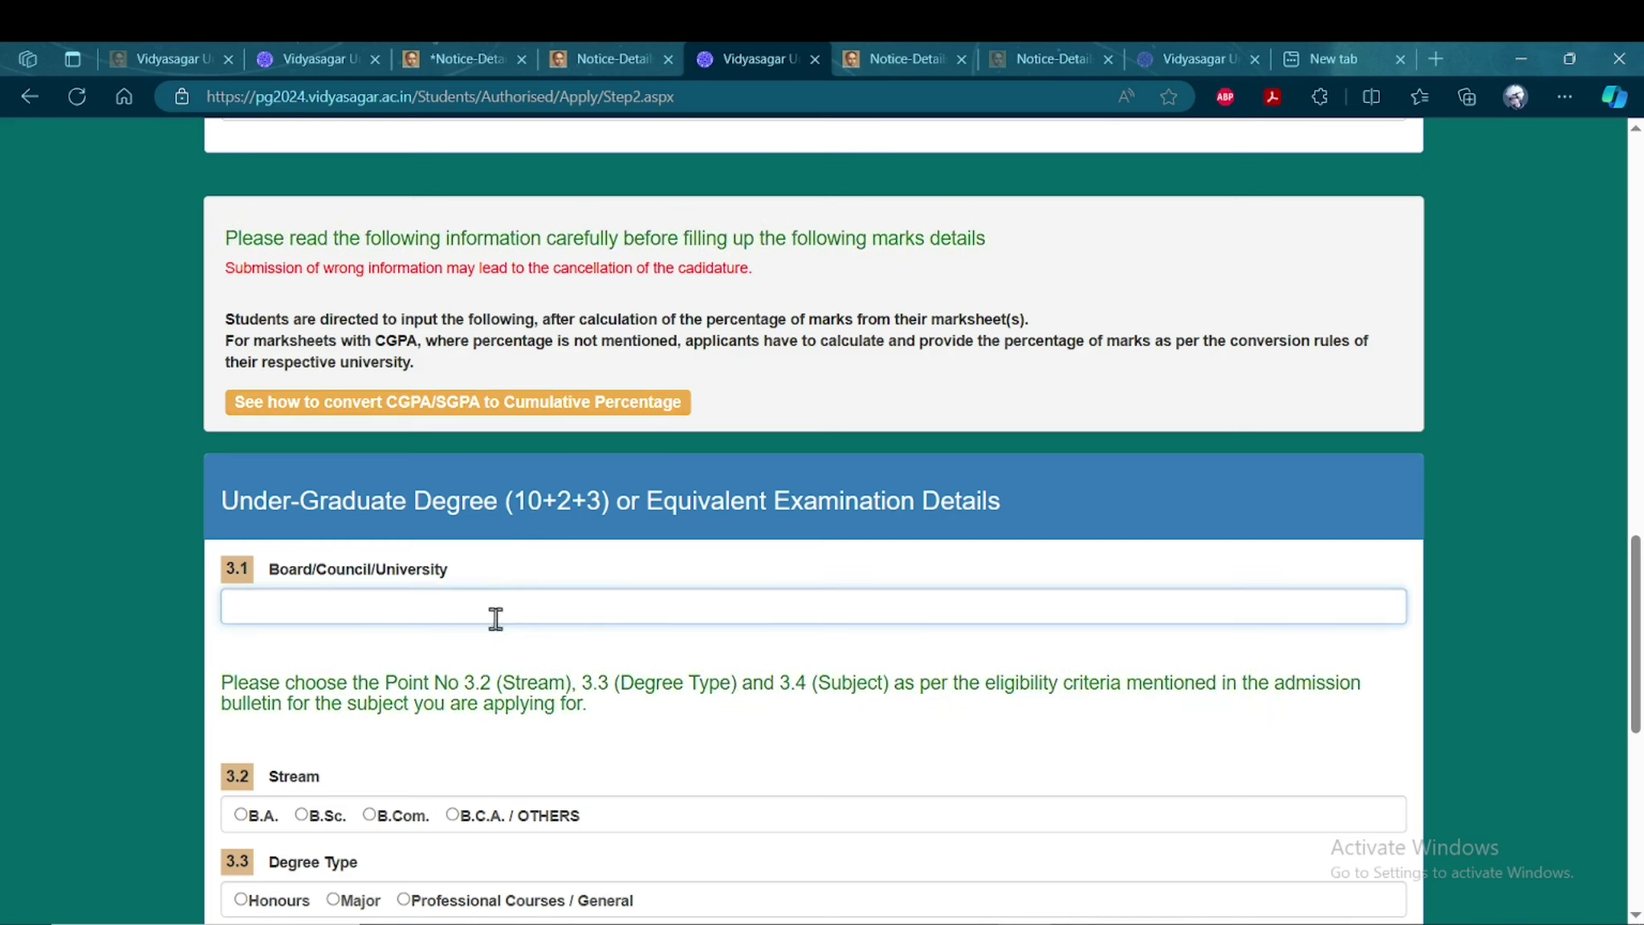
{"action": "scroll", "coordinate": [618, 677], "scroll_direction": "down", "scroll_amount": 2}
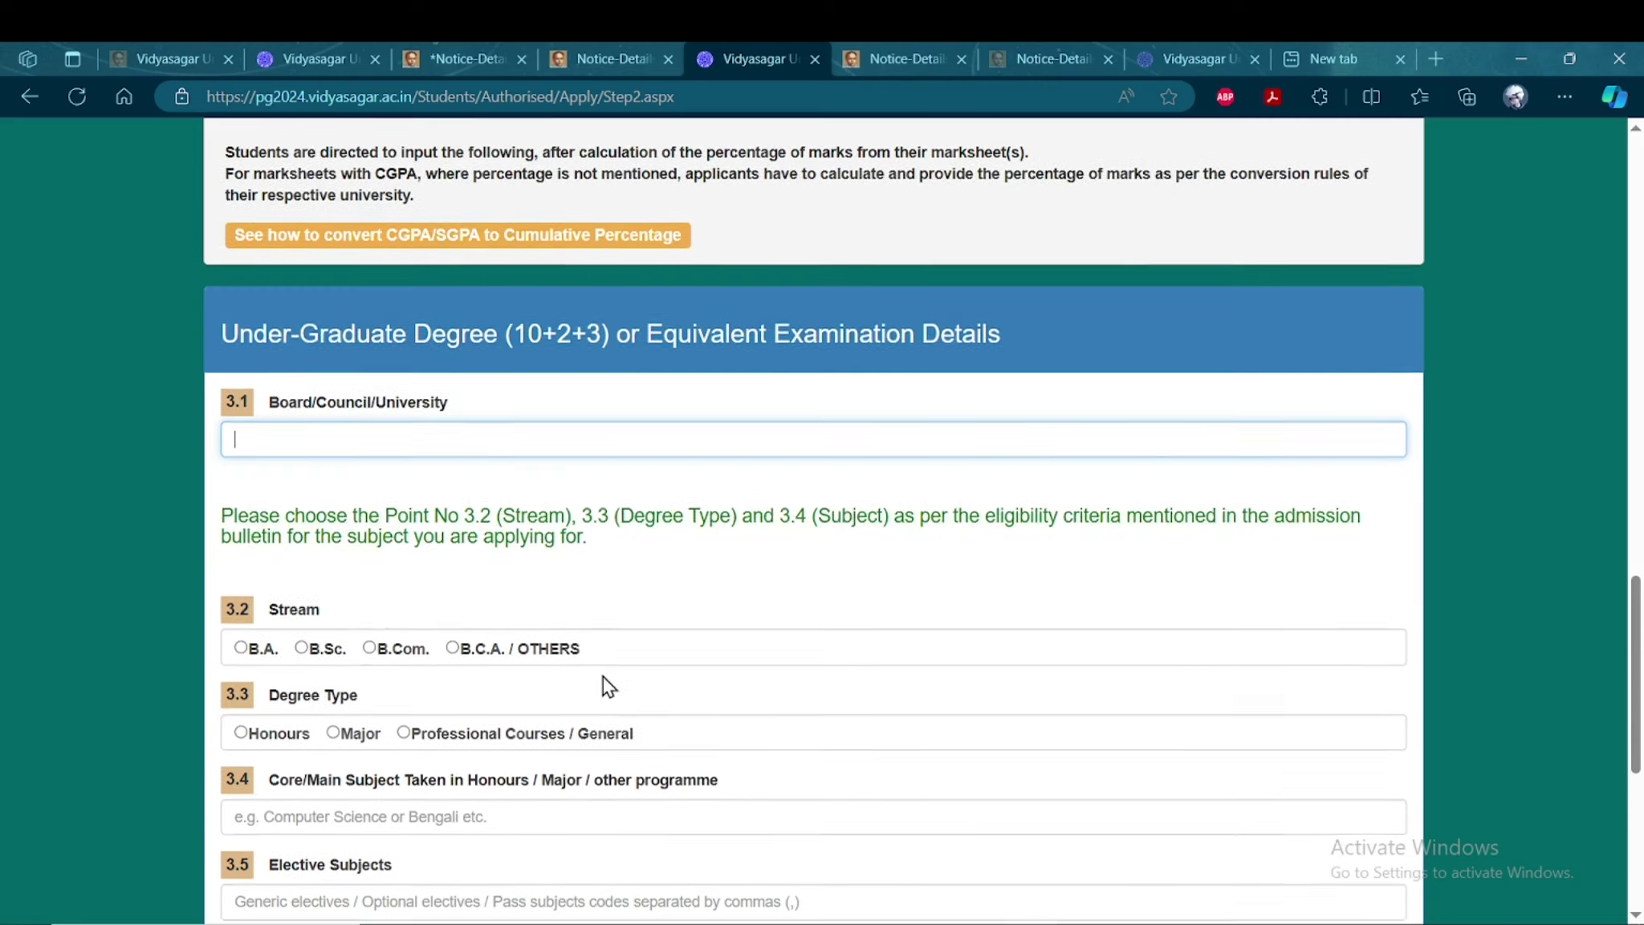
{"action": "left_click", "coordinate": [310, 647]}
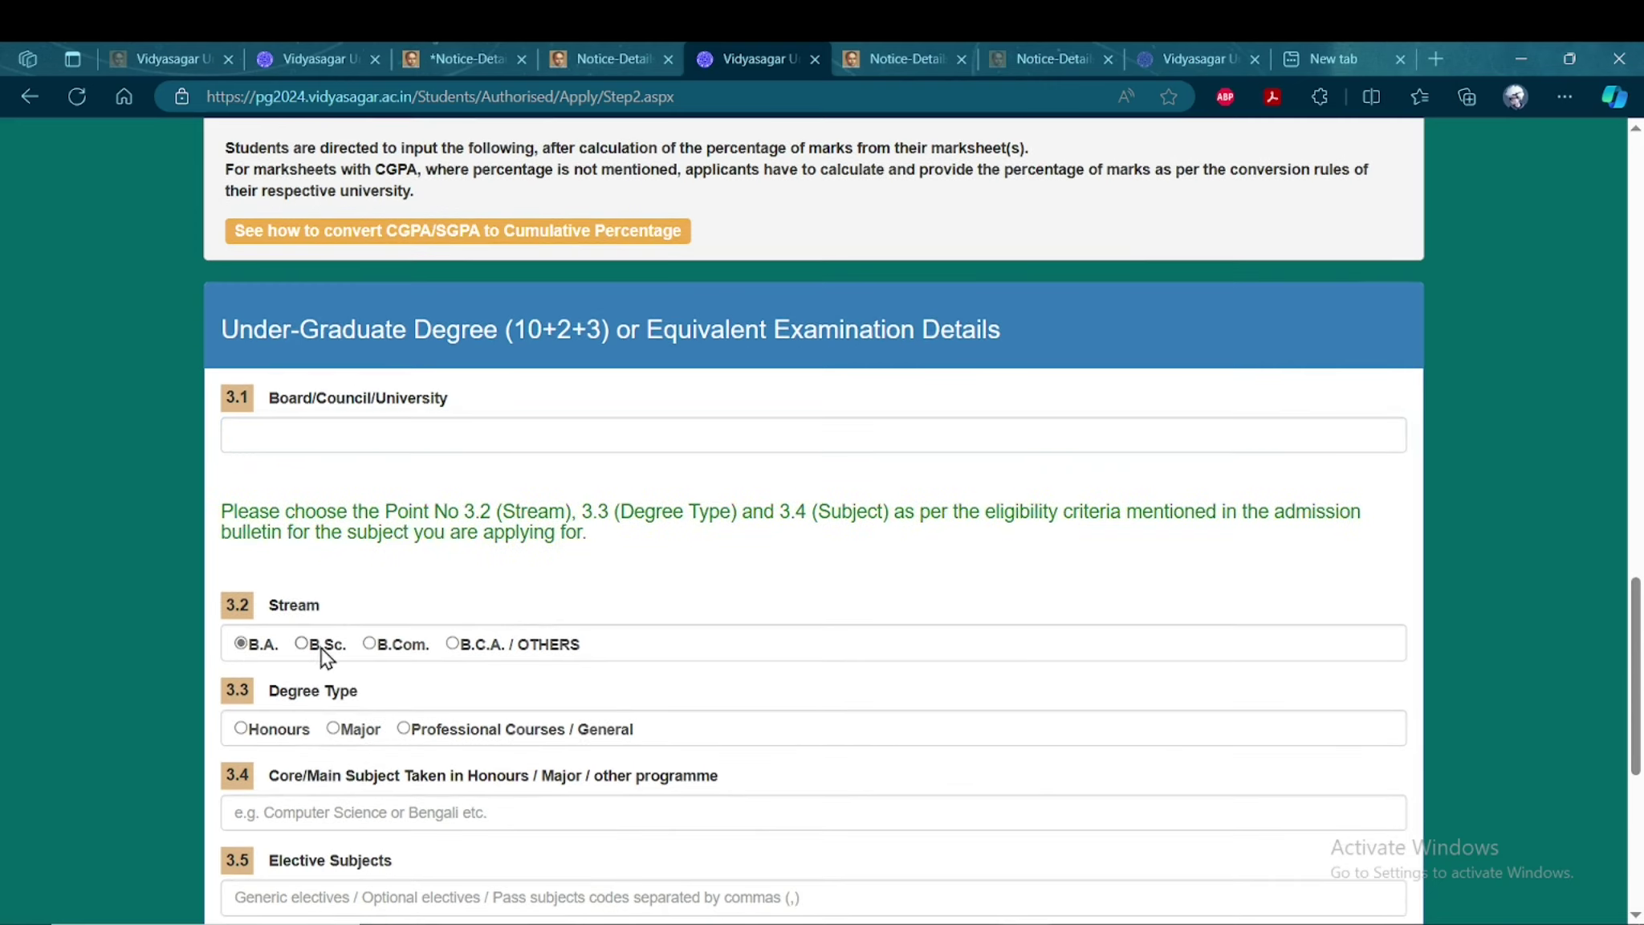
{"action": "left_click", "coordinate": [371, 644]}
{"action": "left_click", "coordinate": [453, 643]}
{"action": "left_click", "coordinate": [241, 644]}
- Try Honours and Professional Courses / General as the degree type, and set it to Major
{"action": "scroll", "coordinate": [434, 705], "scroll_direction": "down", "scroll_amount": 1}
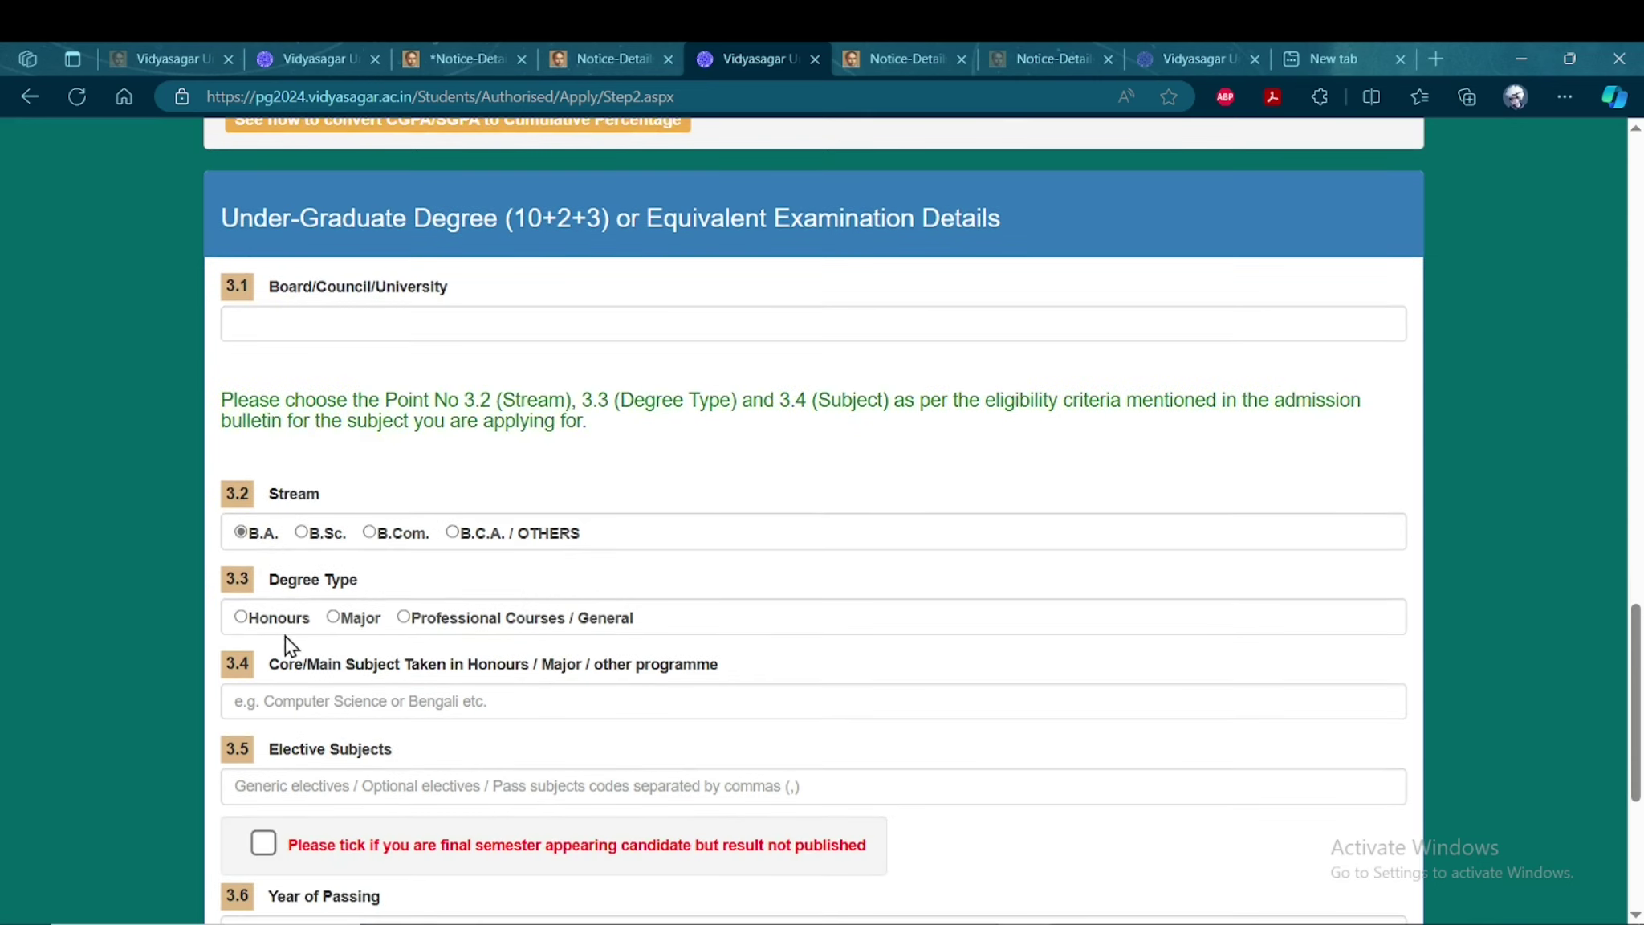
{"action": "left_click", "coordinate": [241, 617]}
{"action": "left_click", "coordinate": [334, 616]}
{"action": "left_click", "coordinate": [403, 616]}
{"action": "left_click", "coordinate": [241, 617]}
{"action": "scroll", "coordinate": [354, 665], "scroll_direction": "down", "scroll_amount": 1}
{"action": "left_click", "coordinate": [332, 520]}
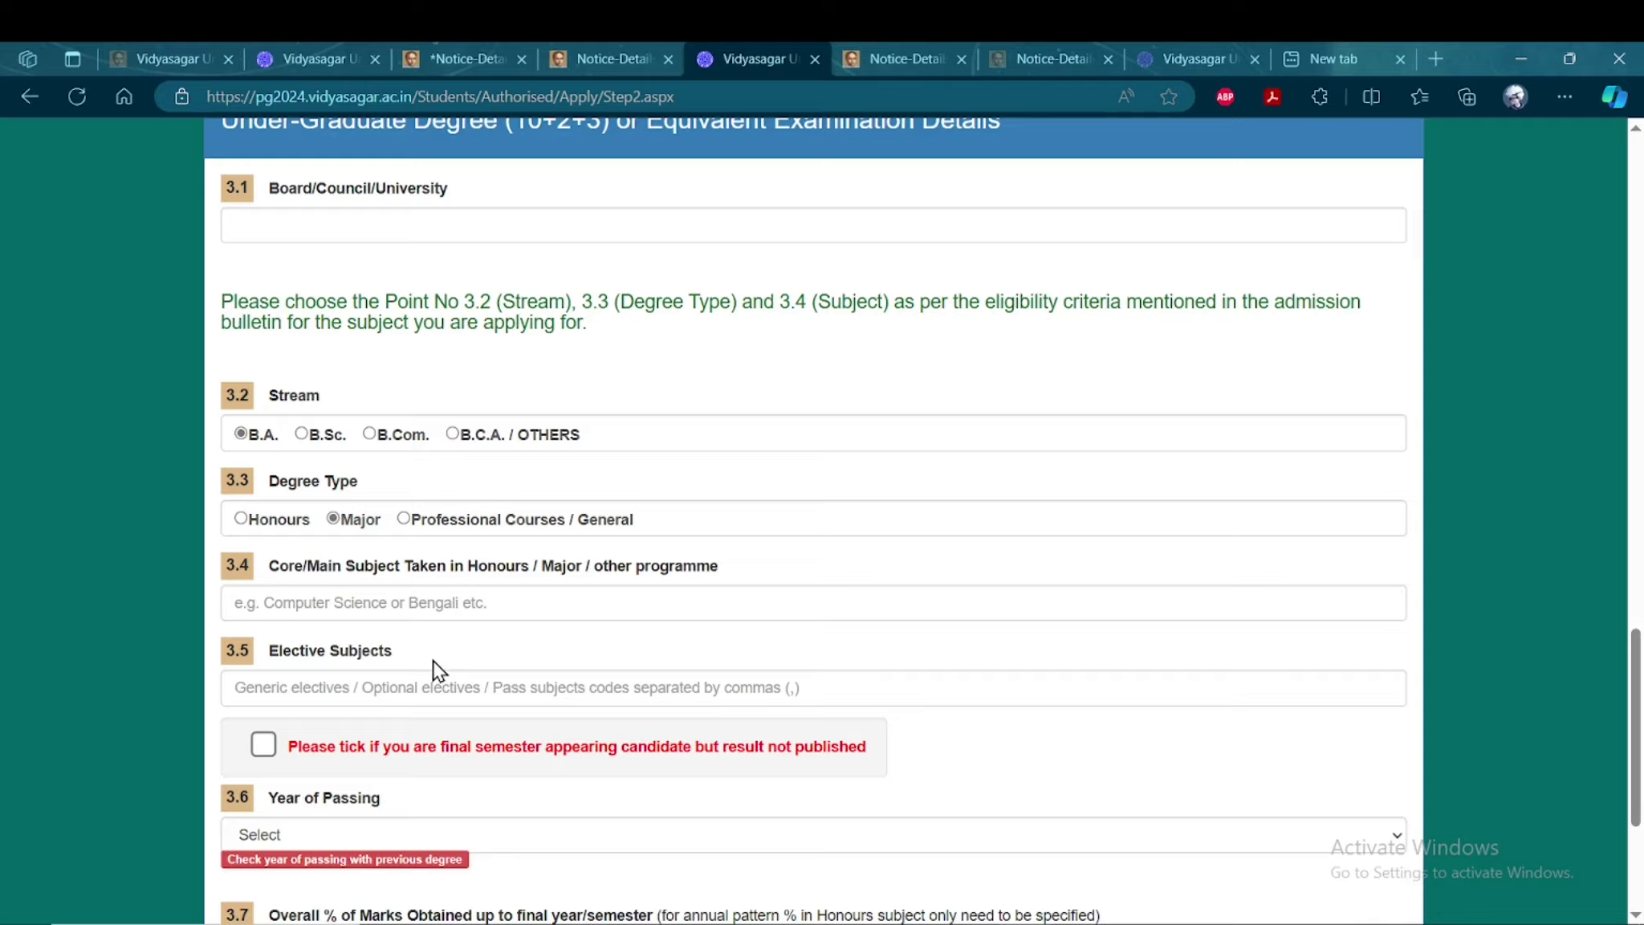
- Try the final semester appearing candidate option and 2023 as the under-graduate year of passing, leaving the option unticked
{"action": "scroll", "coordinate": [429, 672], "scroll_direction": "down", "scroll_amount": 1}
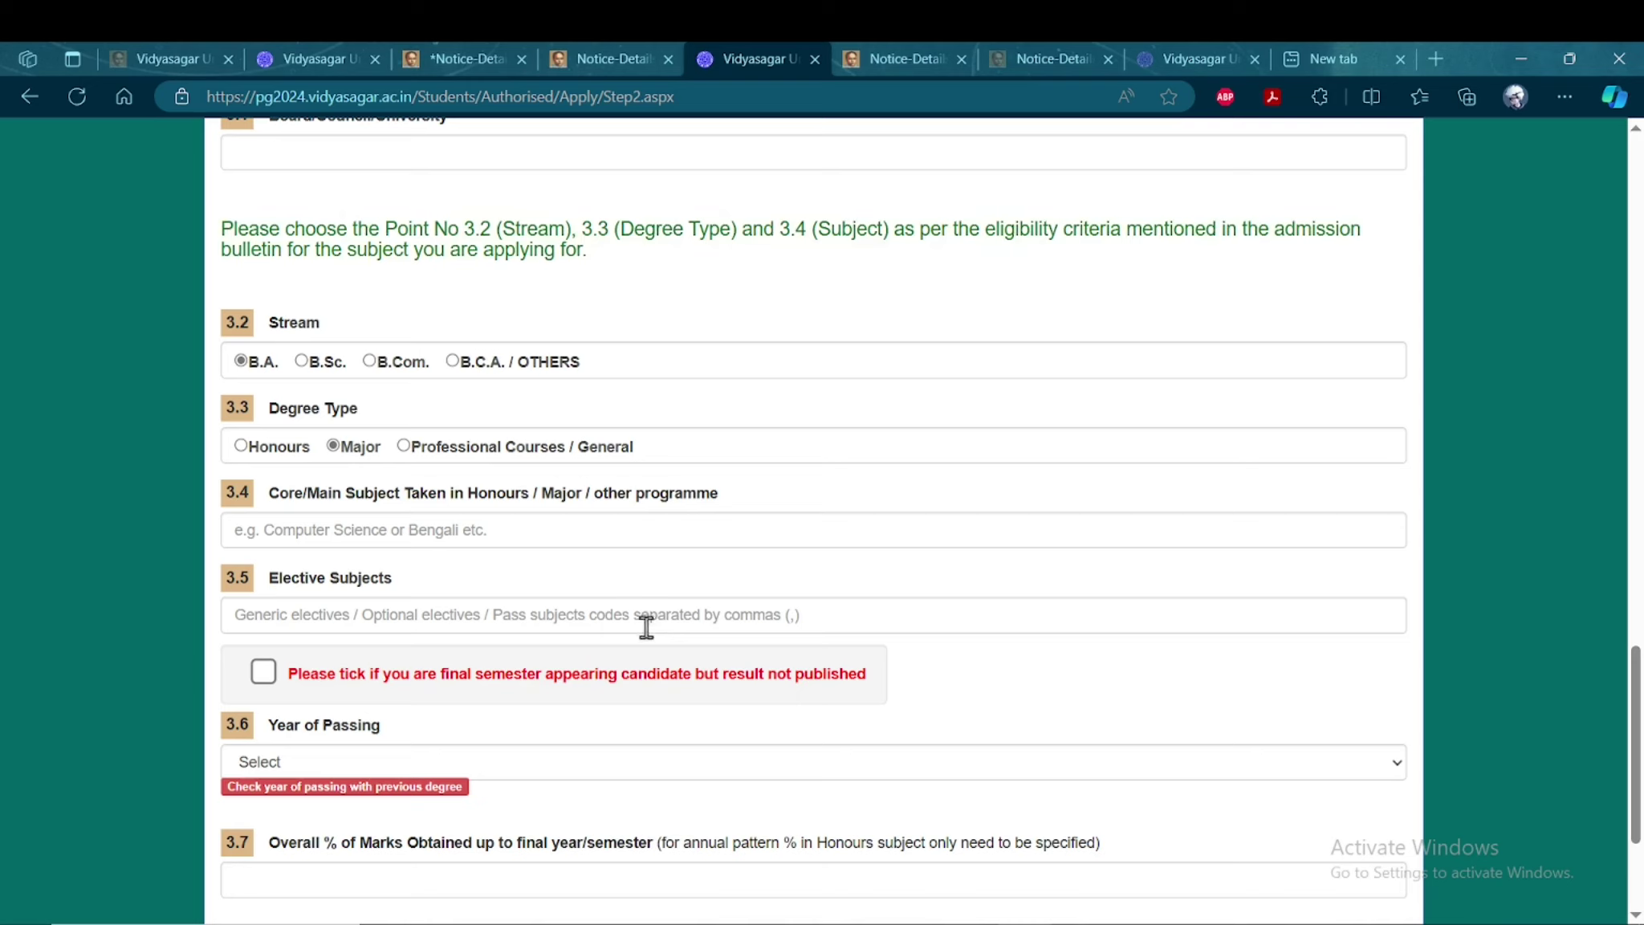
{"action": "scroll", "coordinate": [514, 666], "scroll_direction": "down", "scroll_amount": 1}
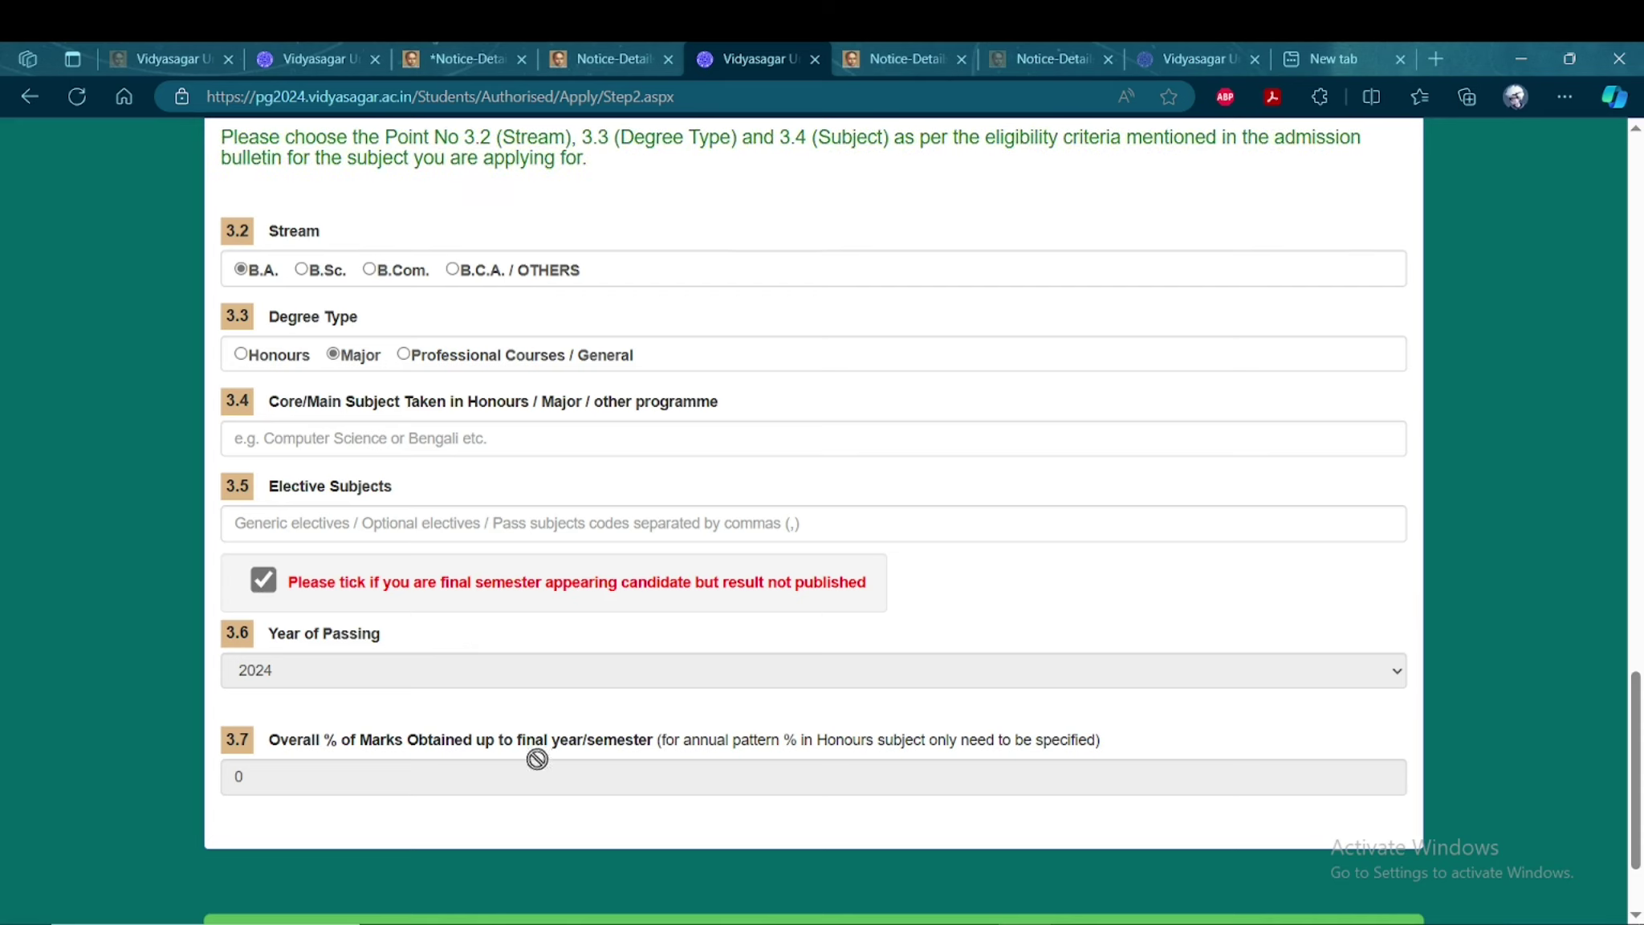
{"action": "left_click", "coordinate": [265, 581]}
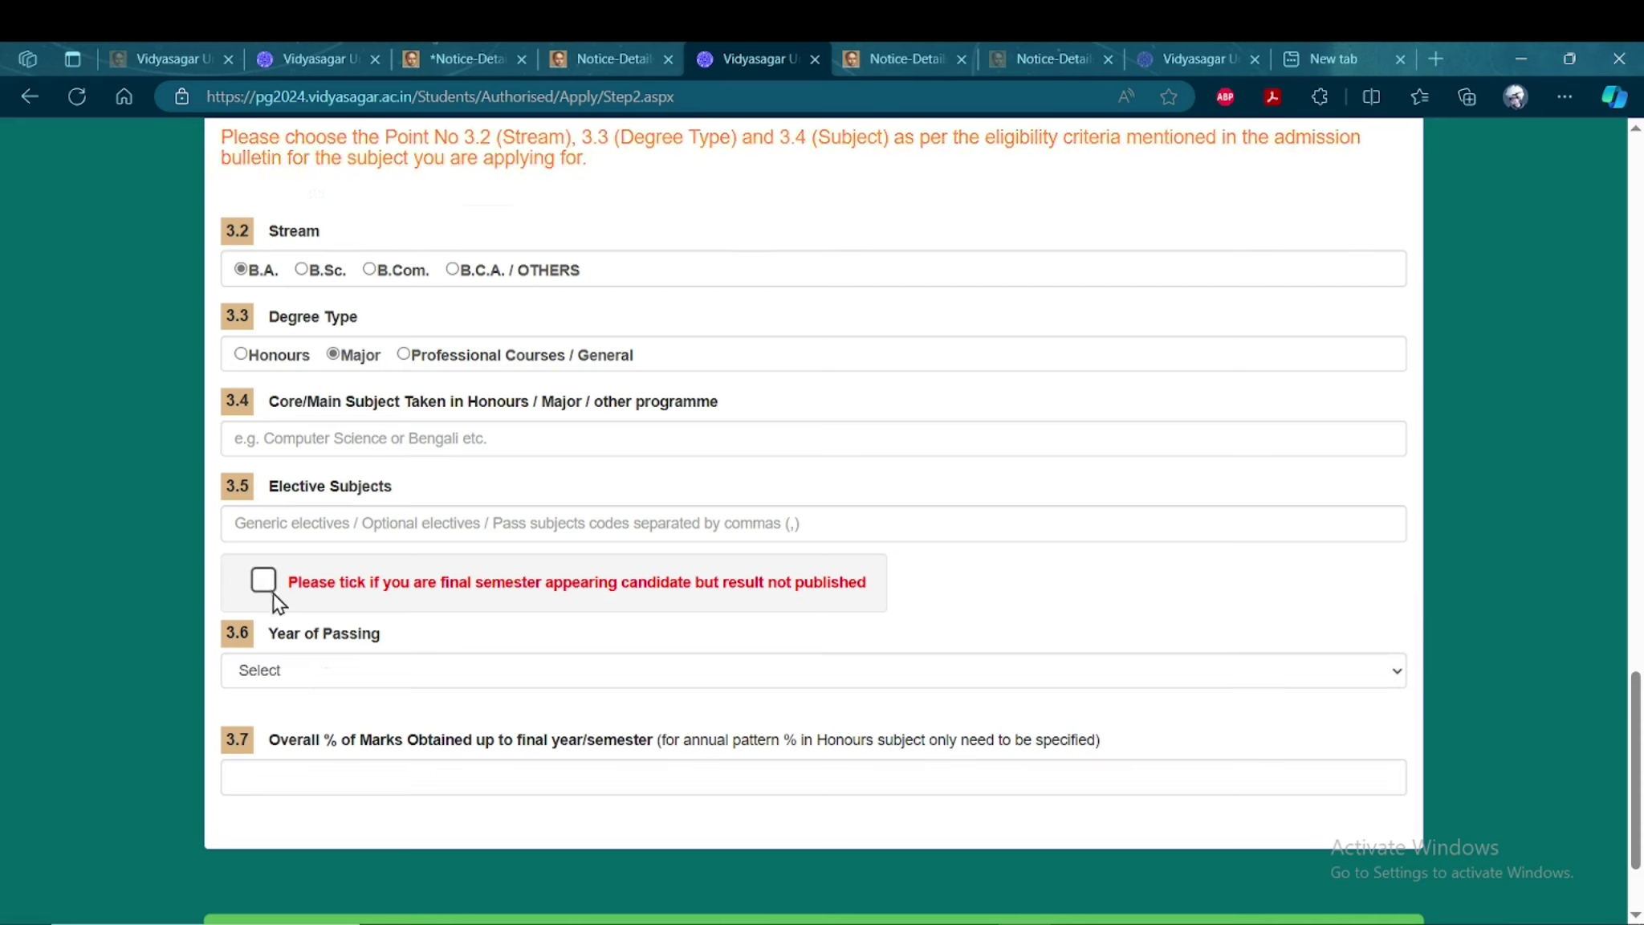
{"action": "left_click", "coordinate": [334, 682]}
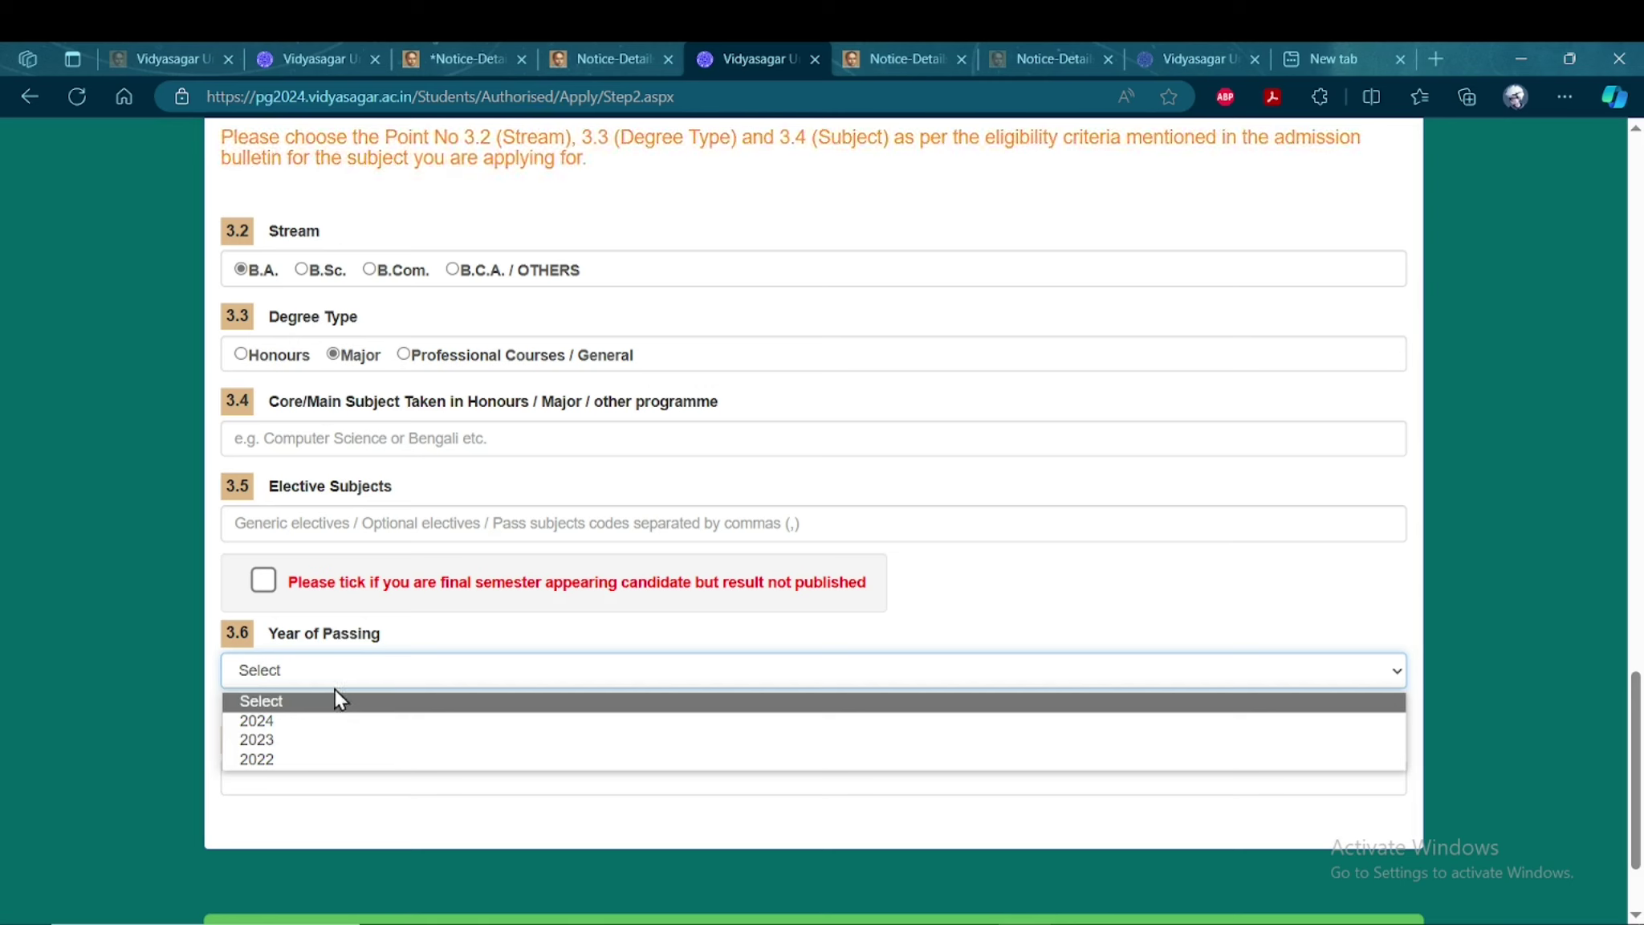
{"action": "left_click", "coordinate": [308, 739]}
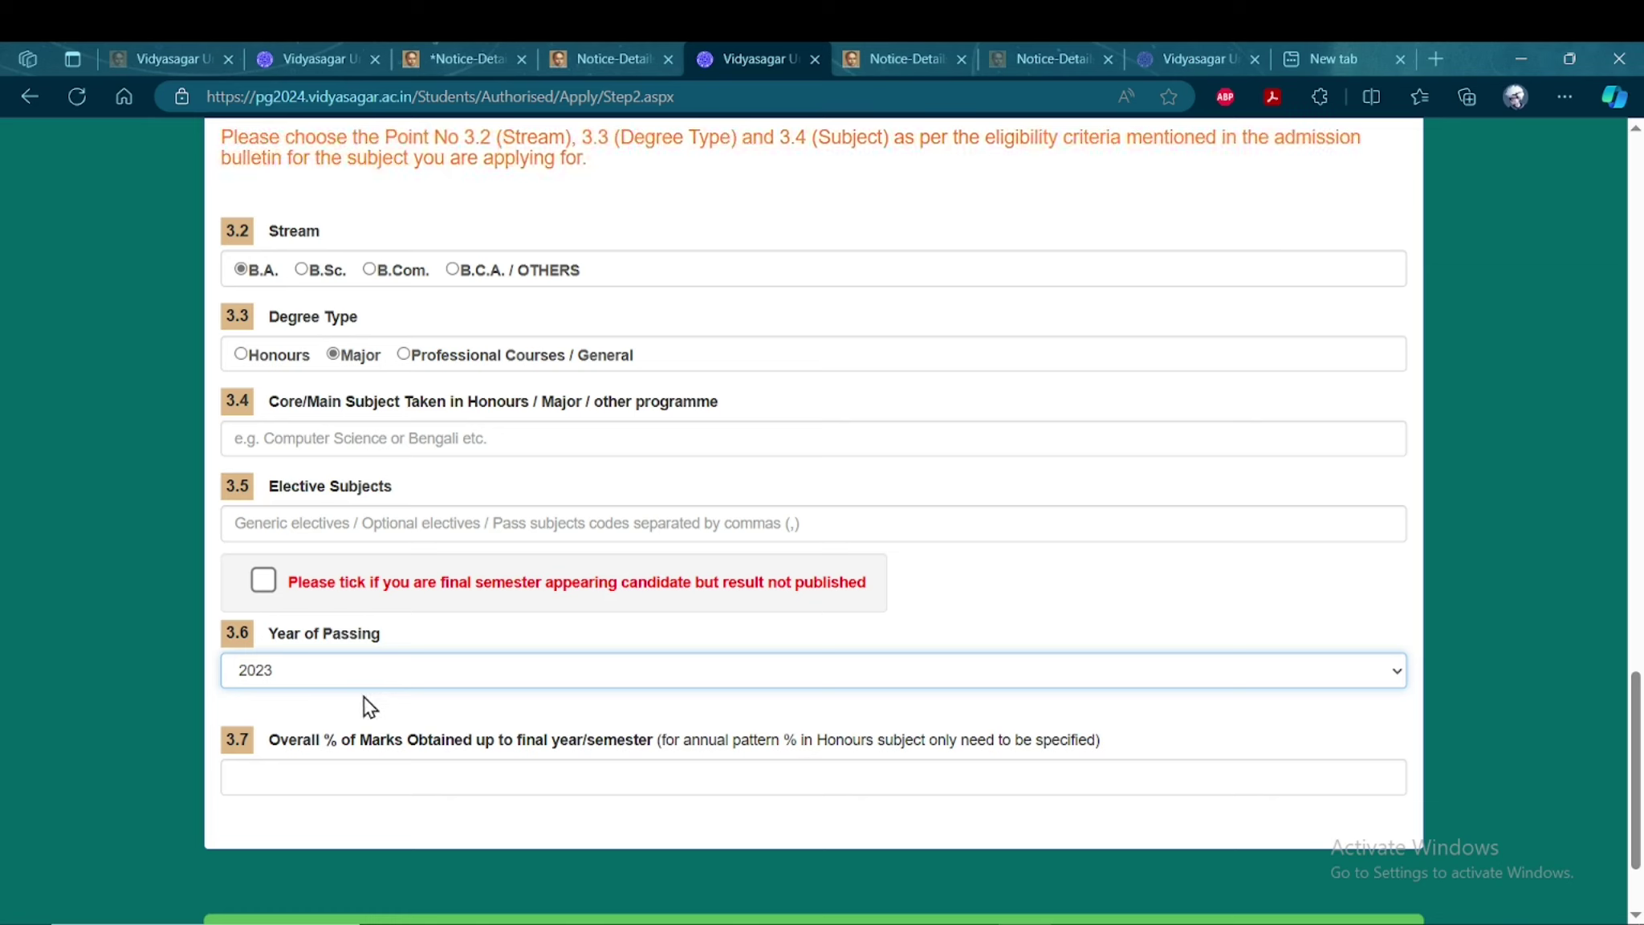
{"action": "left_click", "coordinate": [262, 579]}
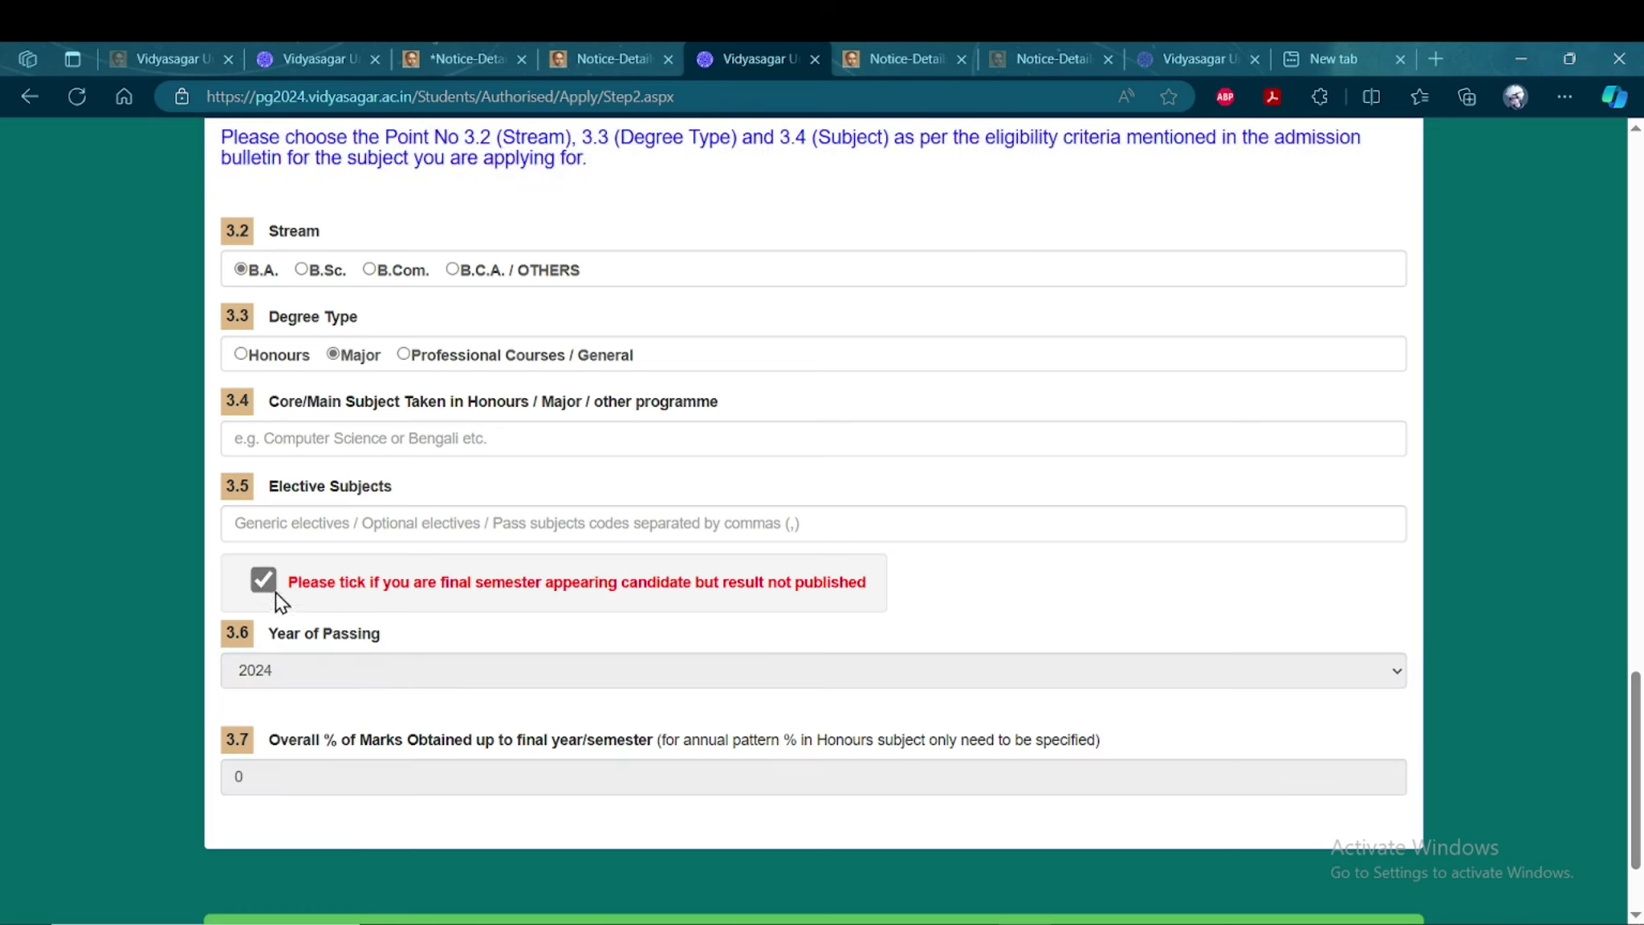
{"action": "left_click", "coordinate": [264, 579]}
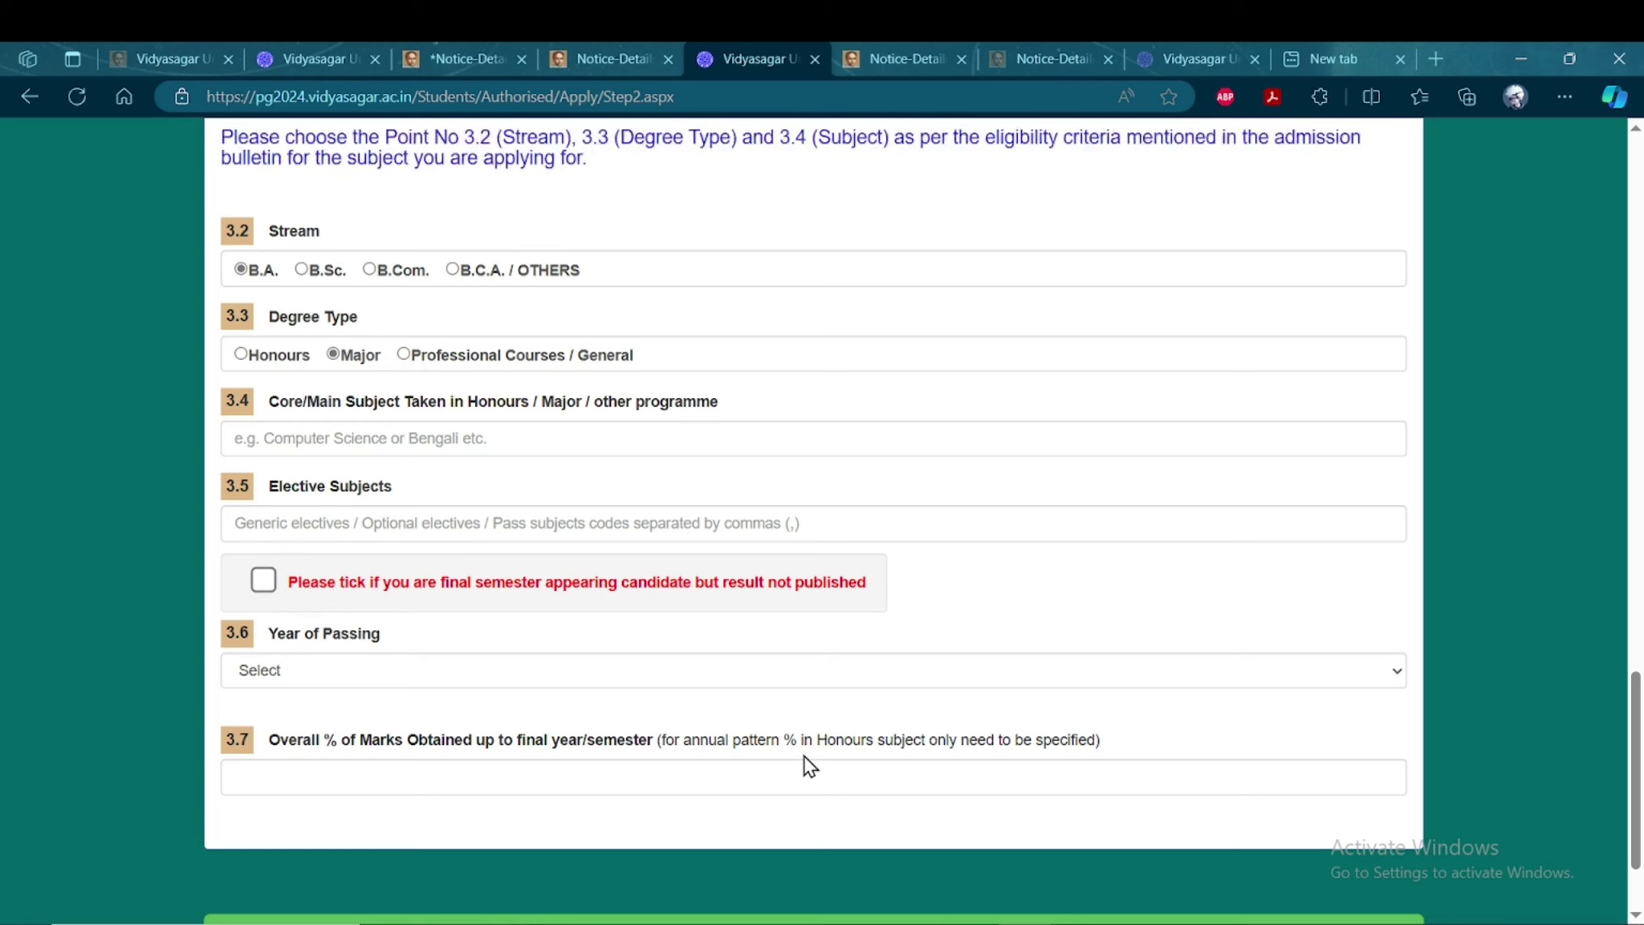
- Submit the academic details of Step 2
{"action": "scroll", "coordinate": [811, 766], "scroll_direction": "down", "scroll_amount": 2}
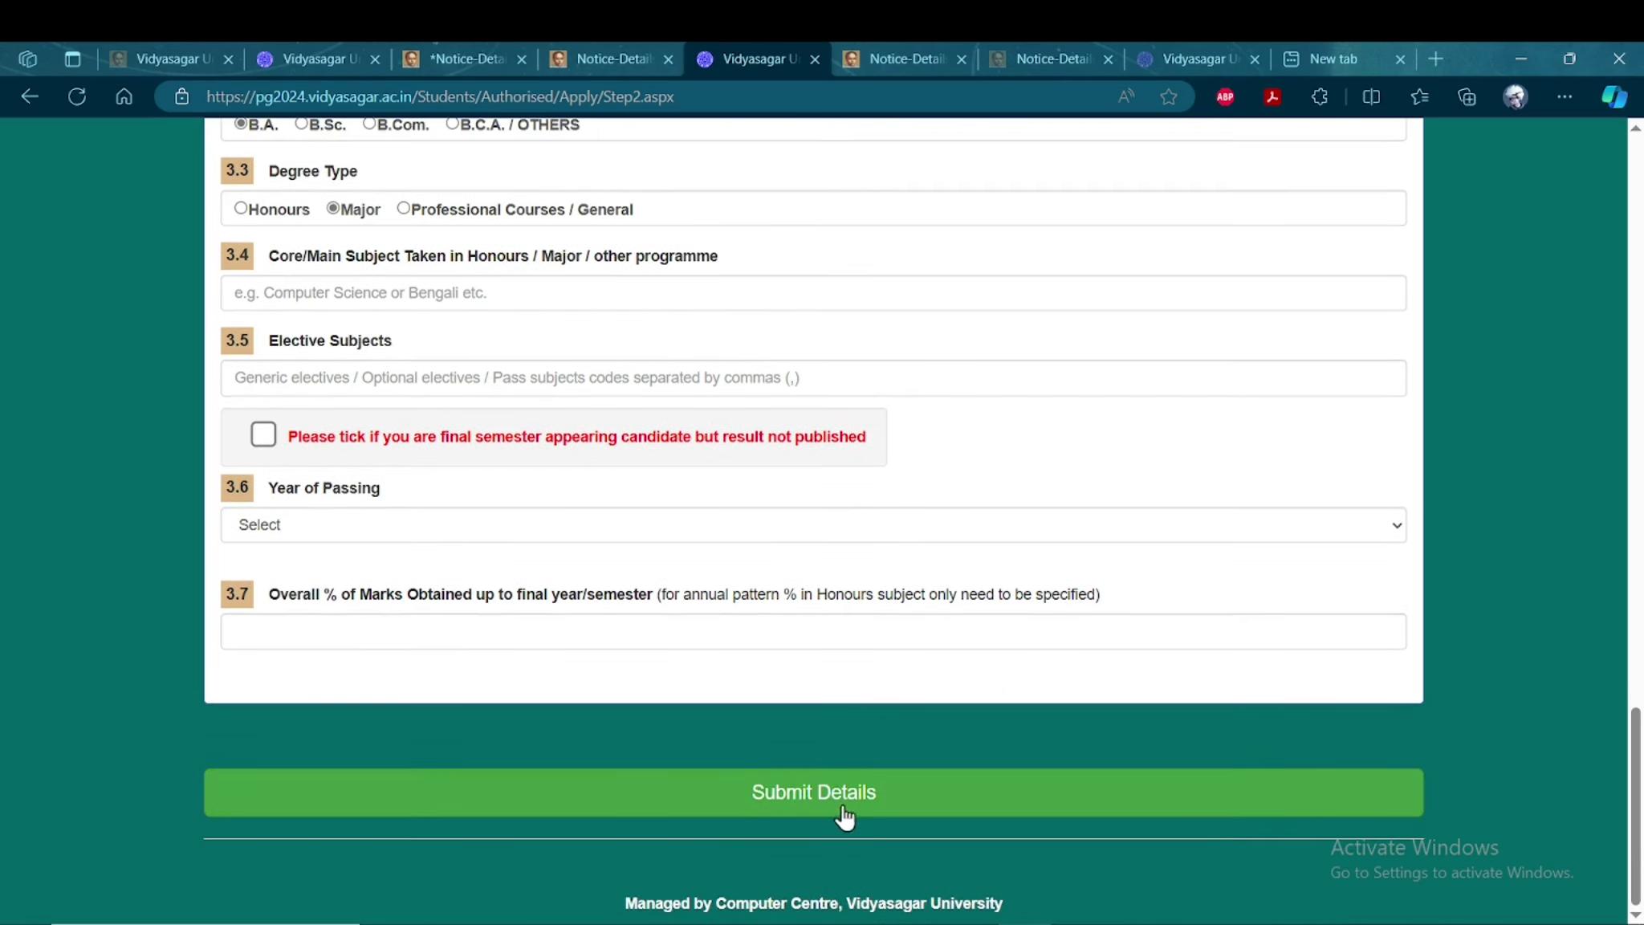
{"action": "left_click", "coordinate": [643, 777]}
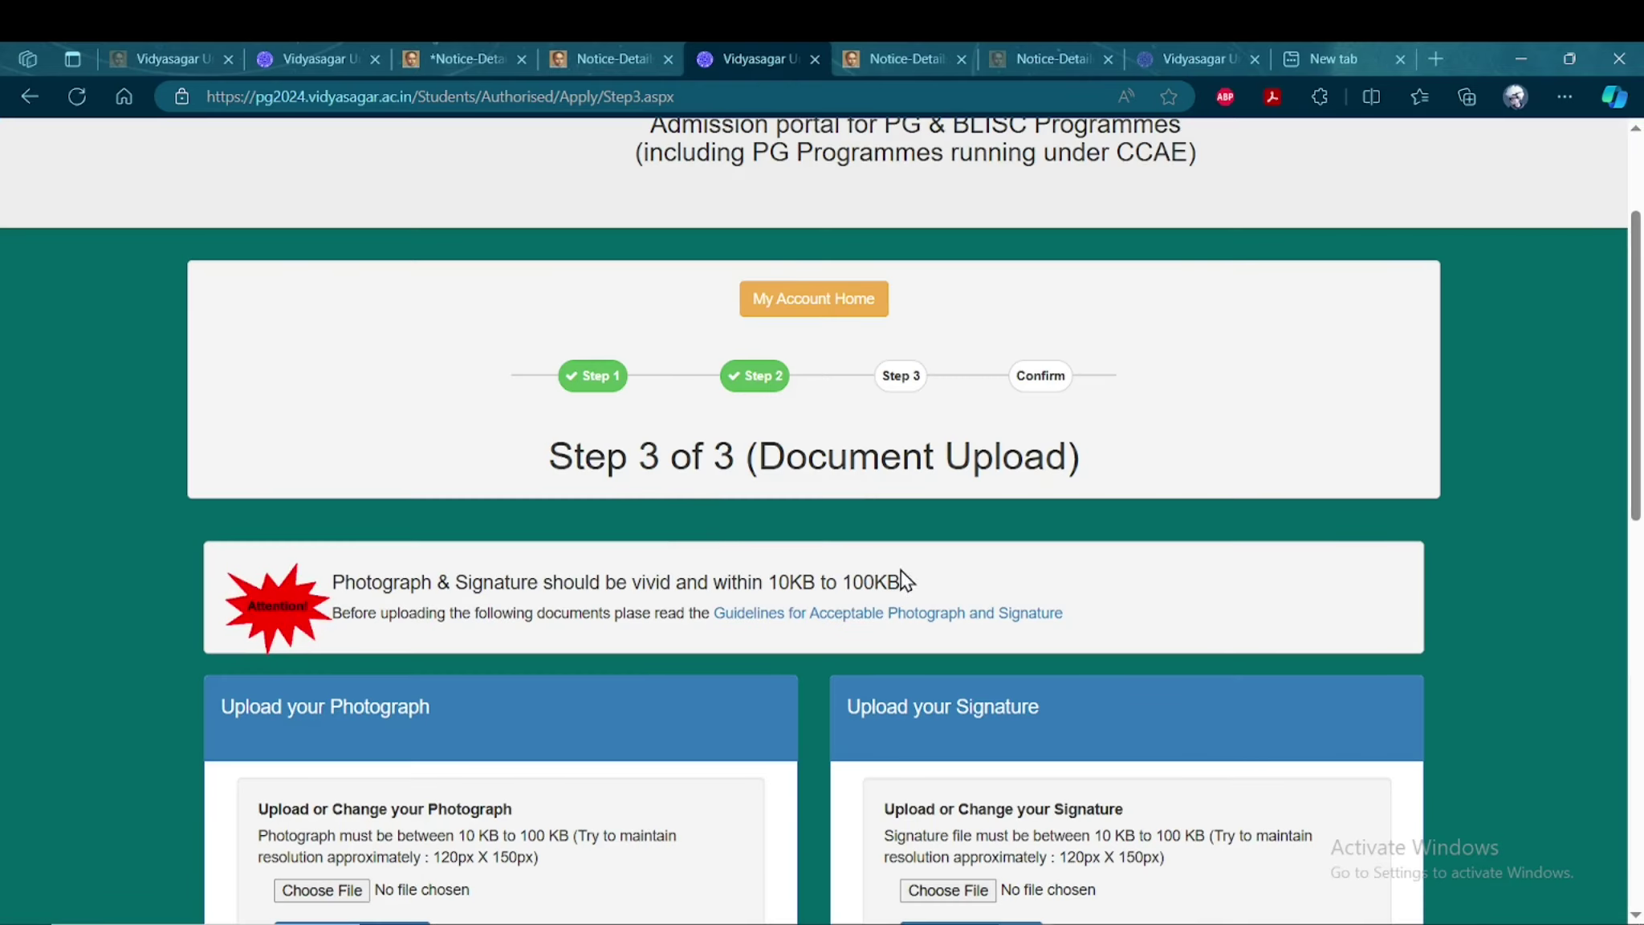
- Try each document type under Upload Other Documents and select All Available Marksheets of Bachelors Degree
{"action": "scroll", "coordinate": [901, 577], "scroll_direction": "down", "scroll_amount": 2}
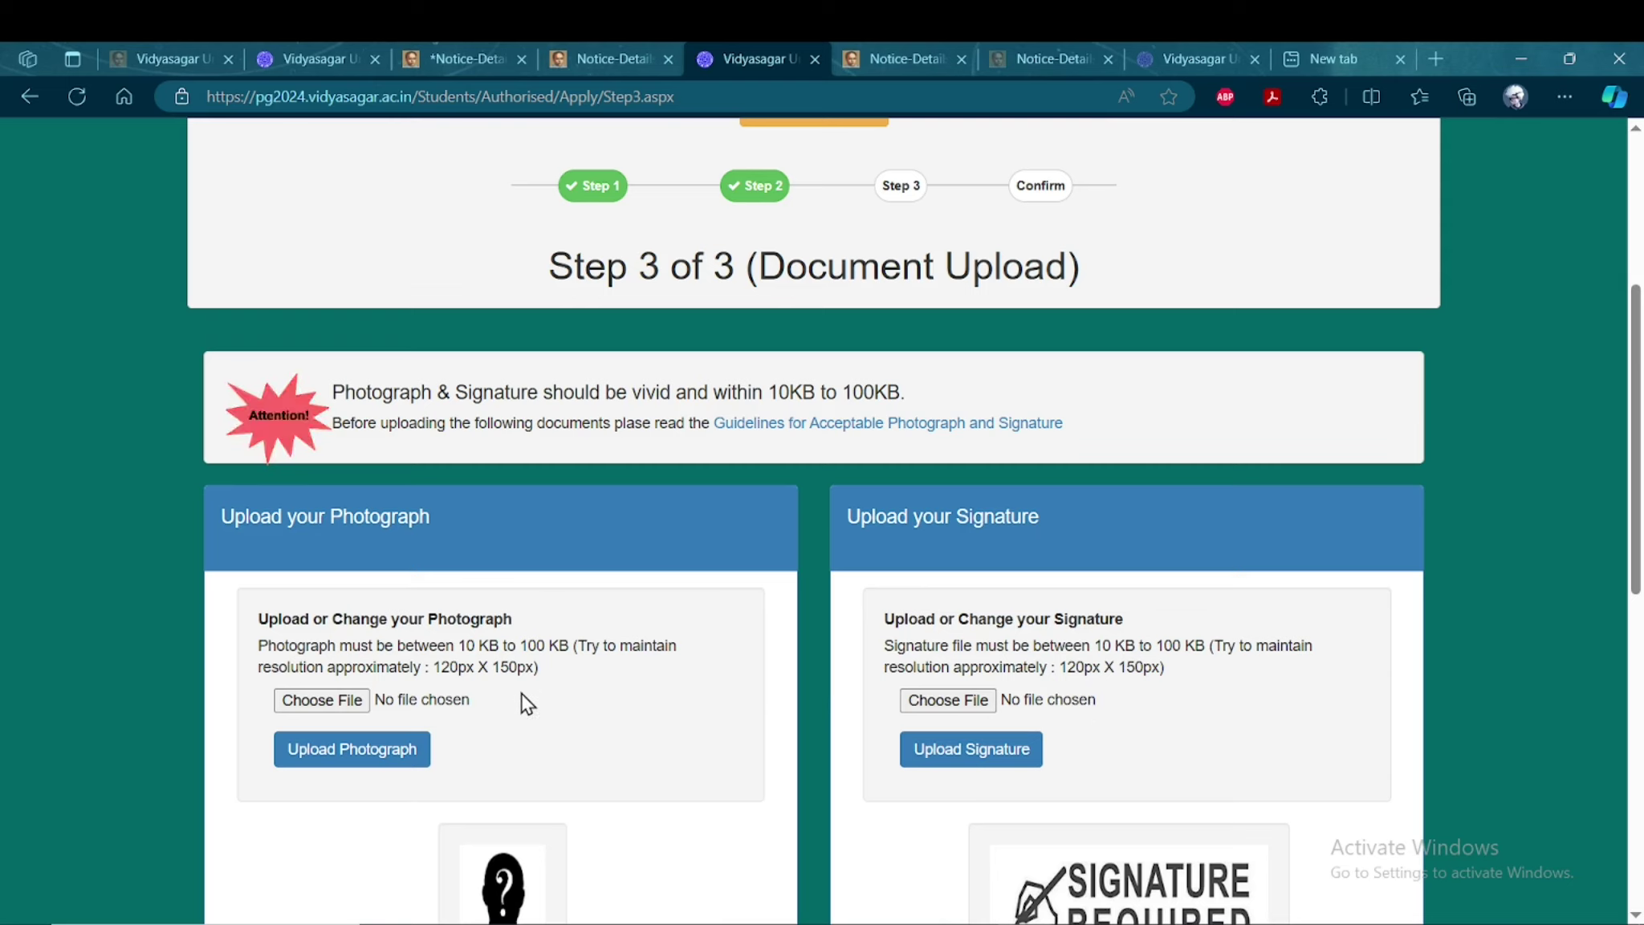
{"action": "scroll", "coordinate": [517, 733], "scroll_direction": "down", "scroll_amount": 1}
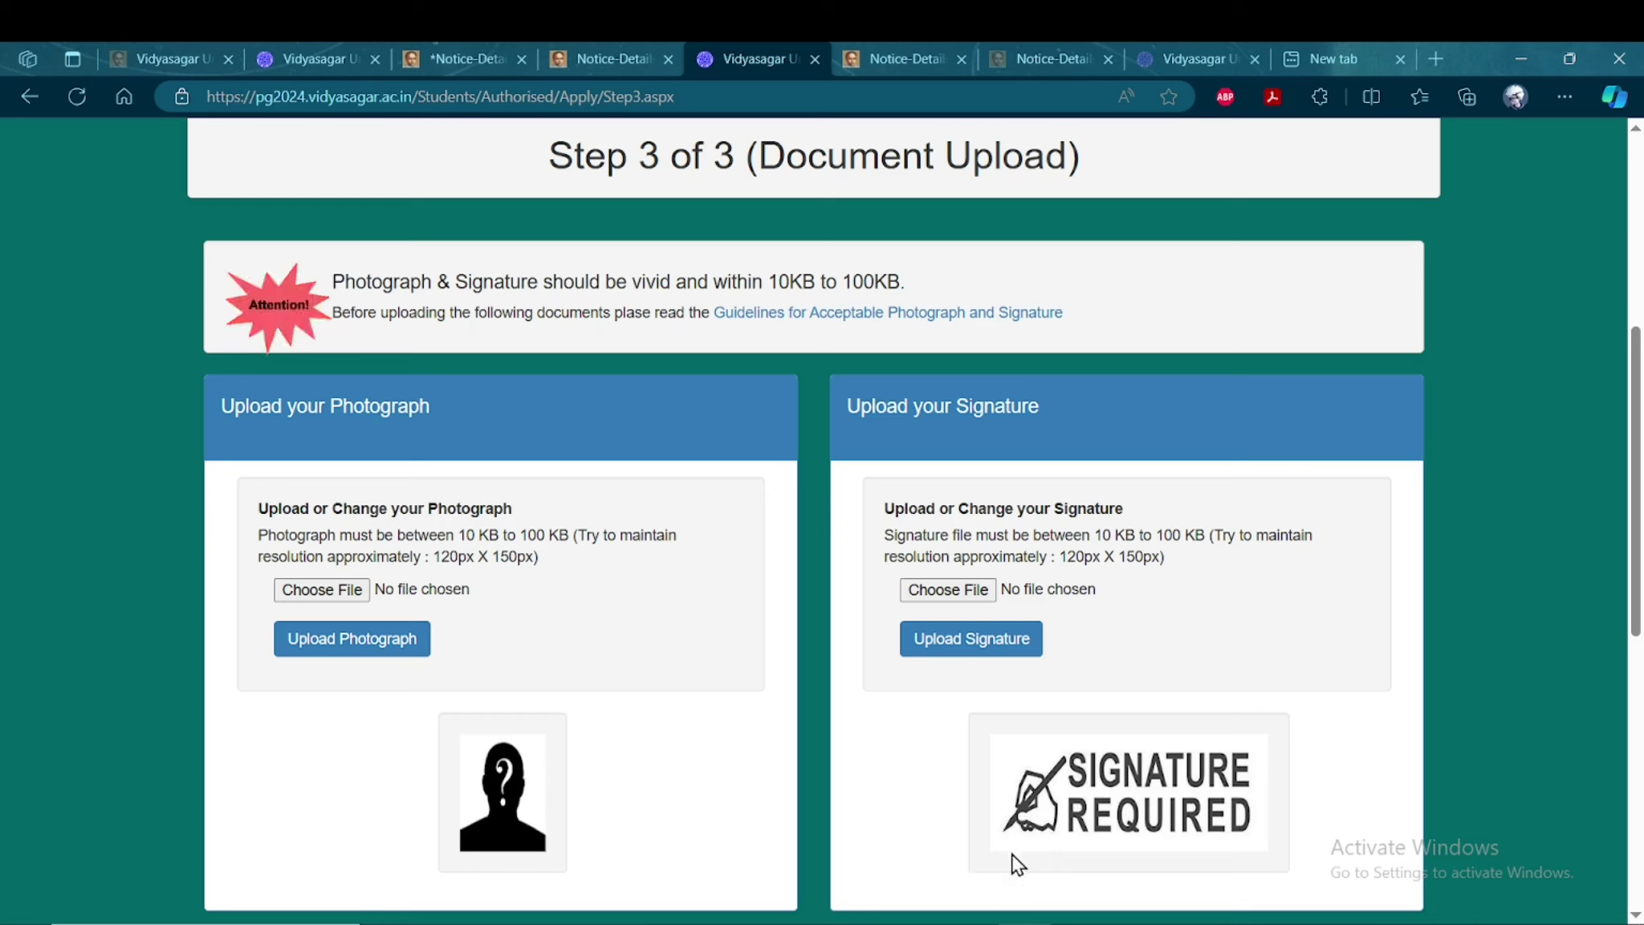
{"action": "scroll", "coordinate": [602, 723], "scroll_direction": "down", "scroll_amount": 3}
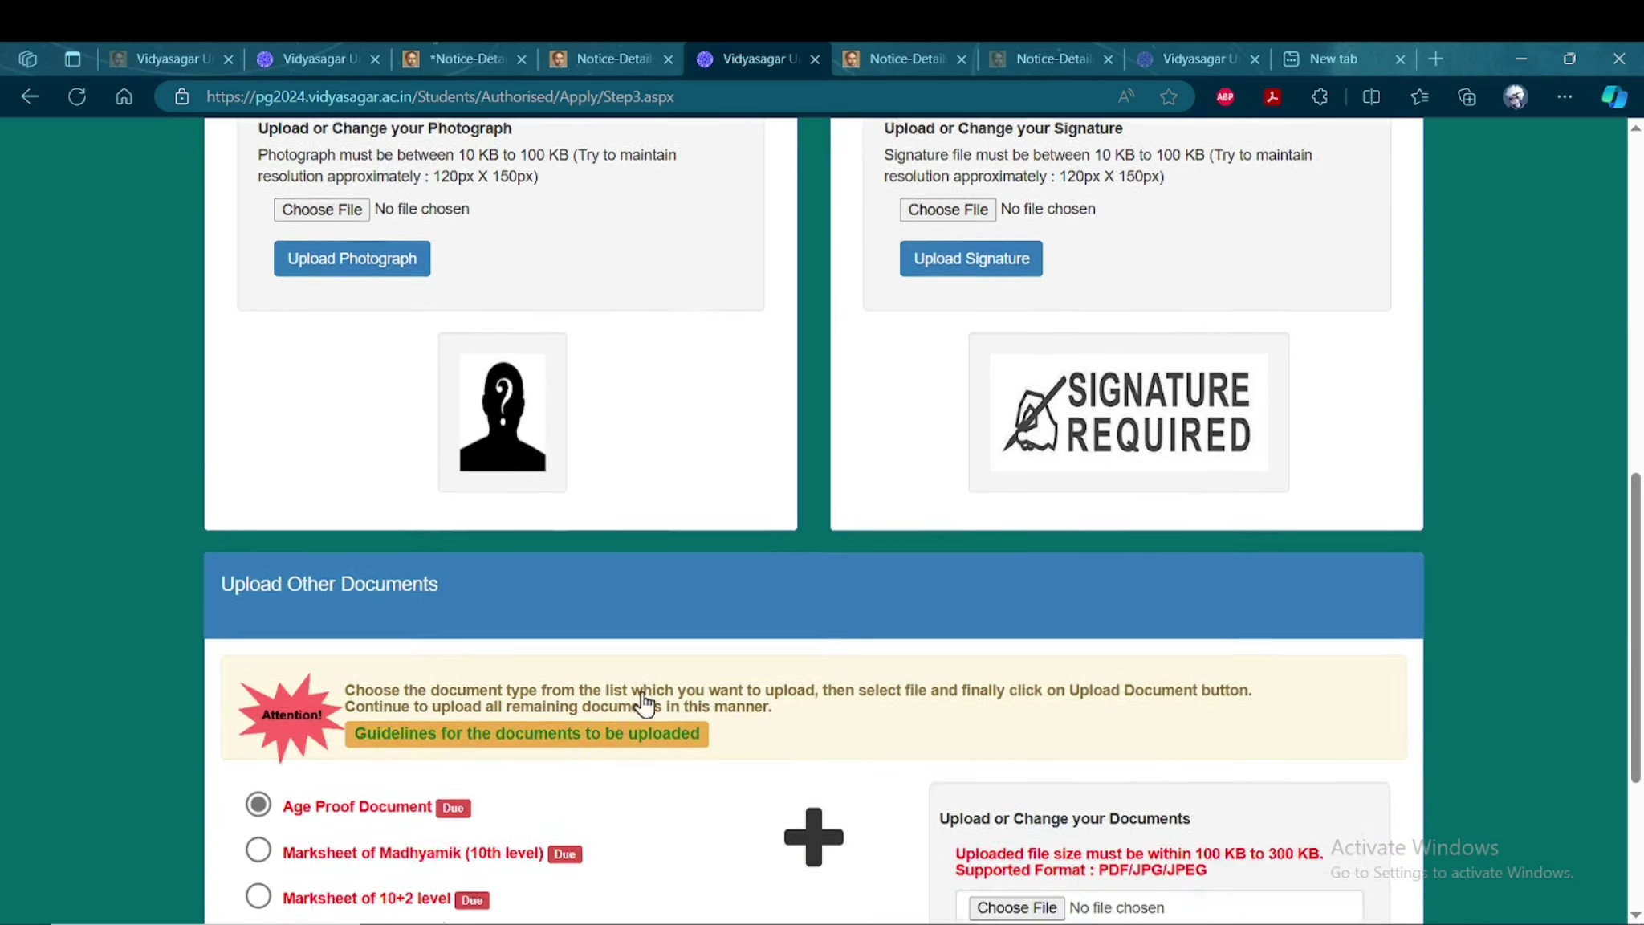
{"action": "scroll", "coordinate": [644, 704], "scroll_direction": "down", "scroll_amount": 3}
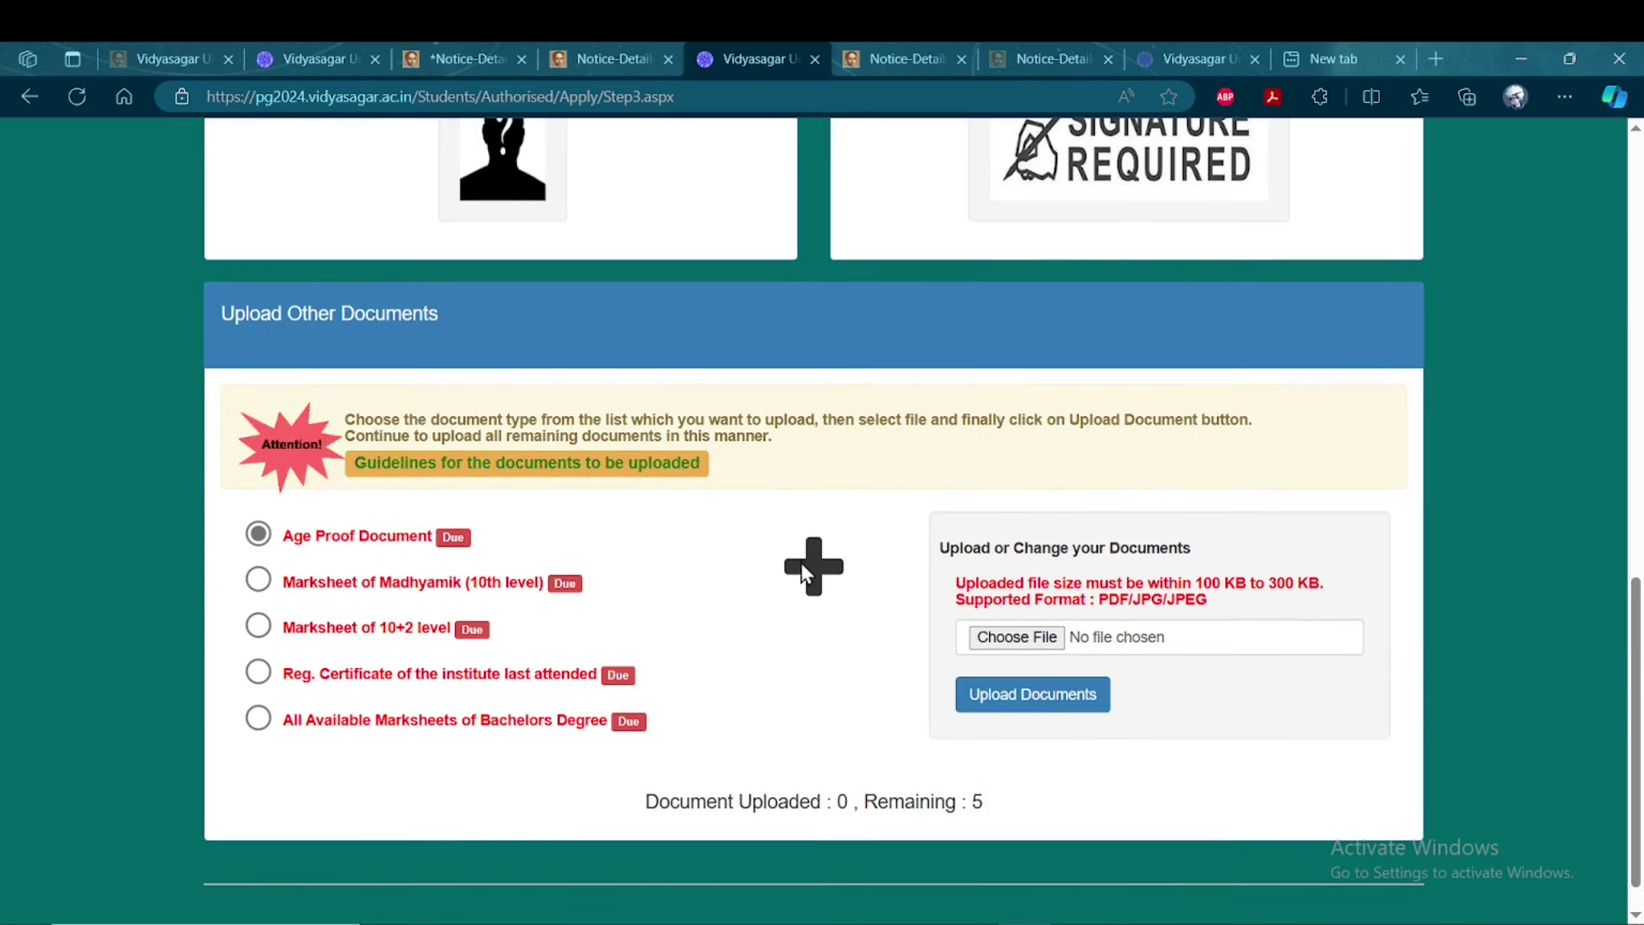
{"action": "left_click", "coordinate": [259, 579]}
{"action": "left_click", "coordinate": [258, 533]}
{"action": "left_click", "coordinate": [258, 581]}
{"action": "left_click", "coordinate": [258, 626]}
{"action": "left_click", "coordinate": [257, 672]}
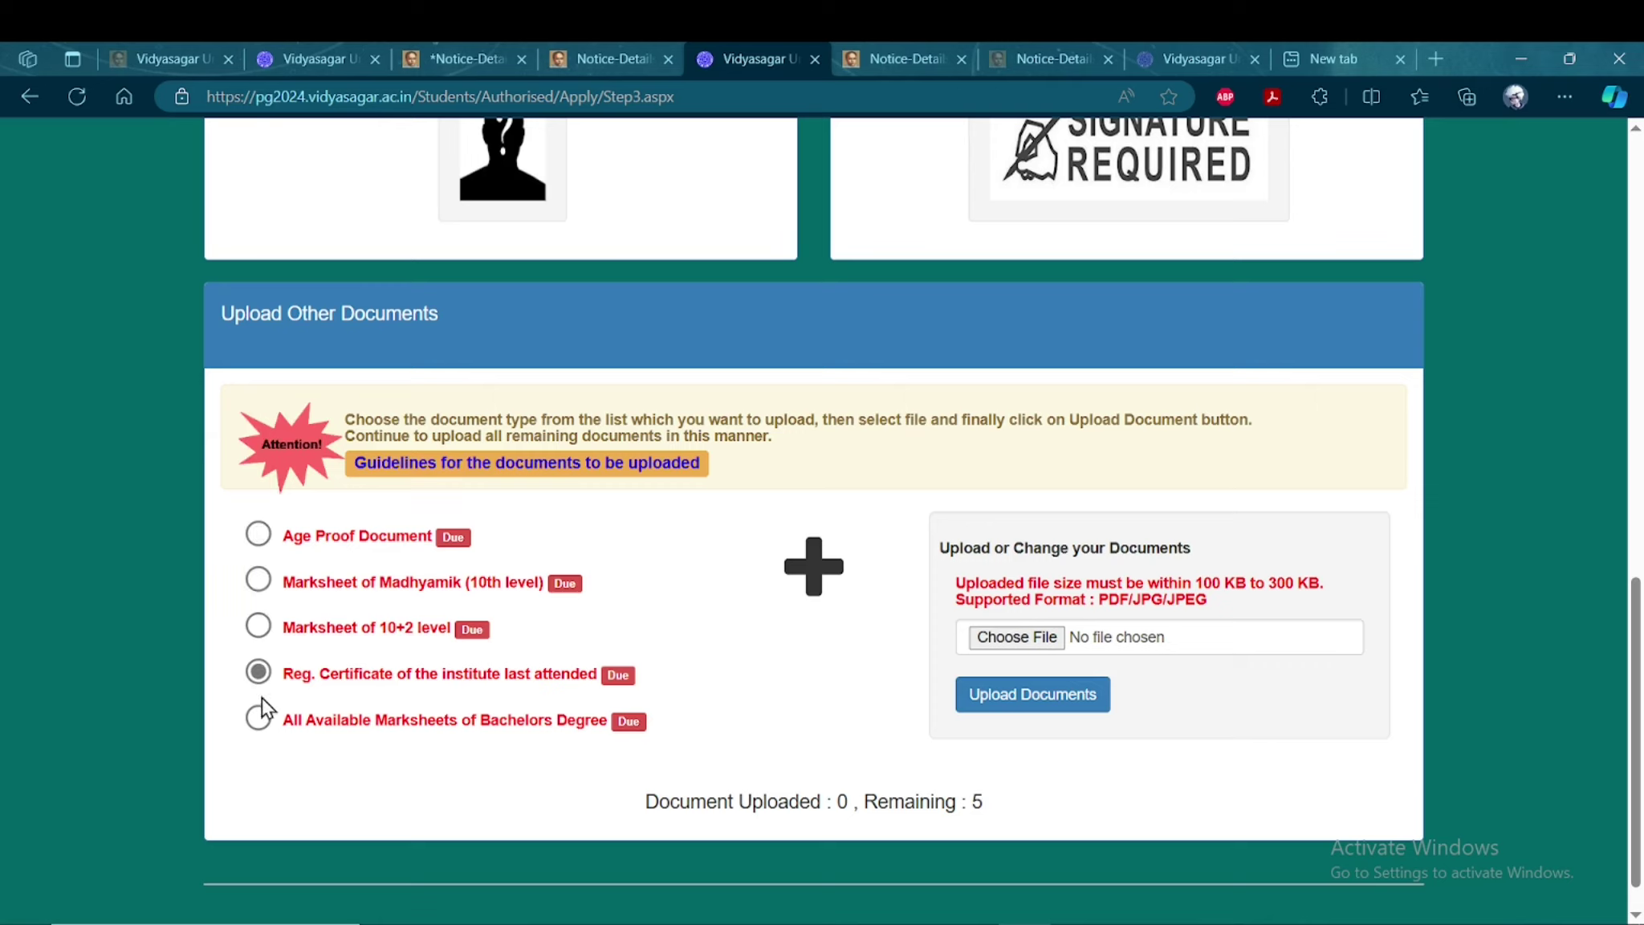
{"action": "left_click", "coordinate": [259, 716]}
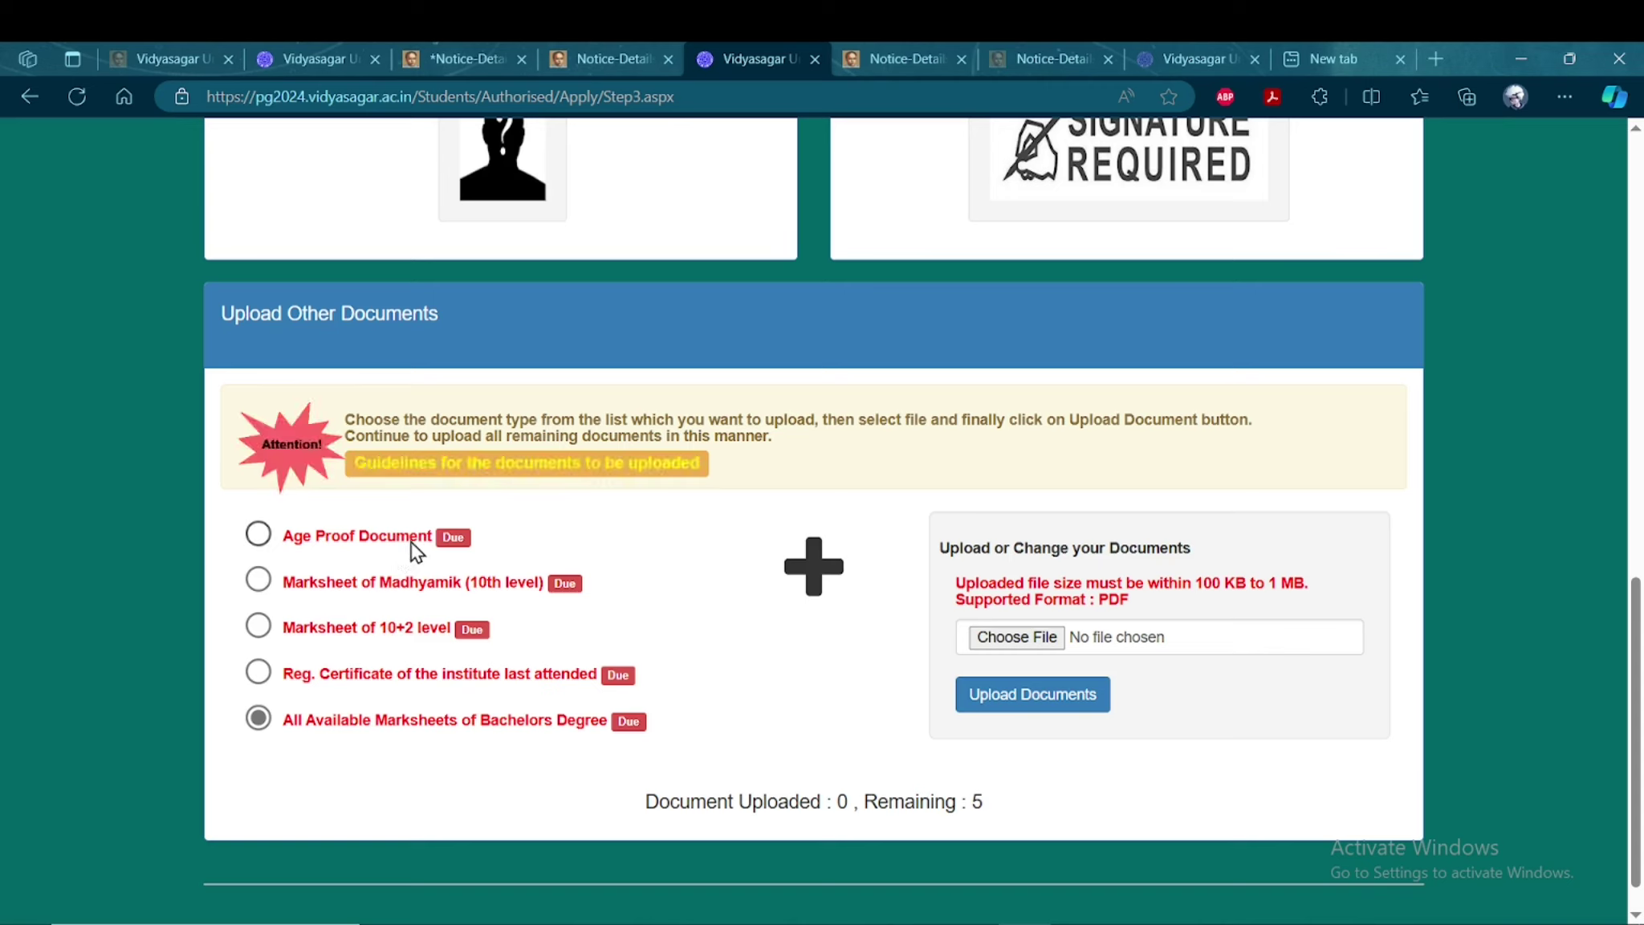
- Open the guidelines for the documents to be uploaded, read the enlarged list through to the N.B. note, and close it
{"action": "left_click", "coordinate": [526, 465]}
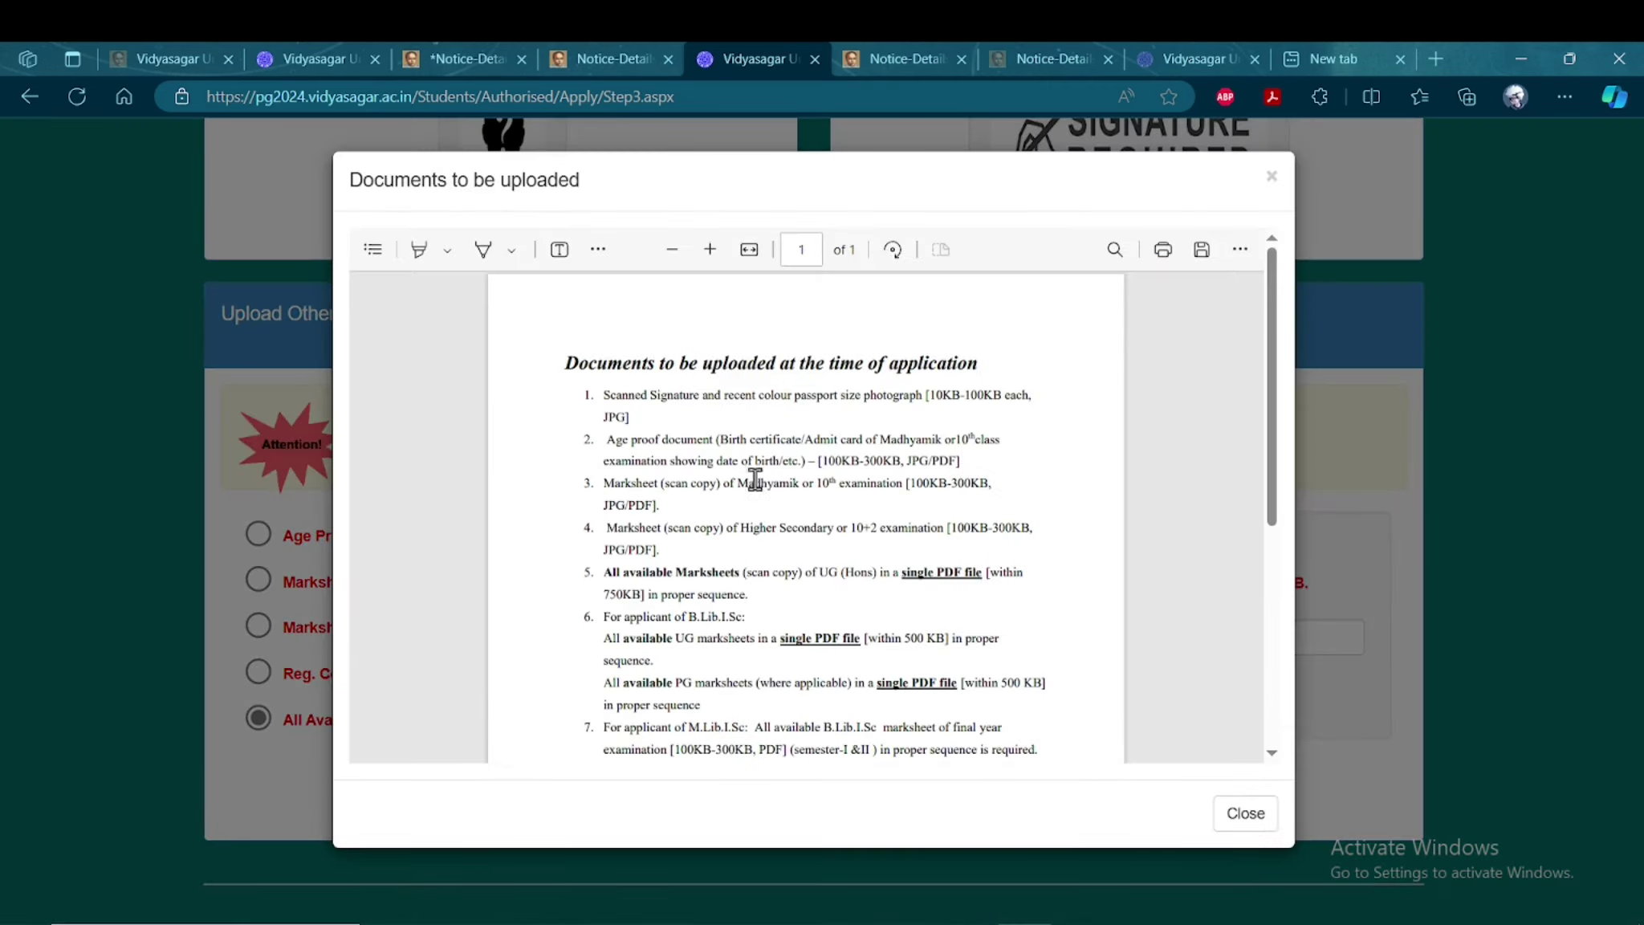
{"action": "left_click", "coordinate": [710, 255]}
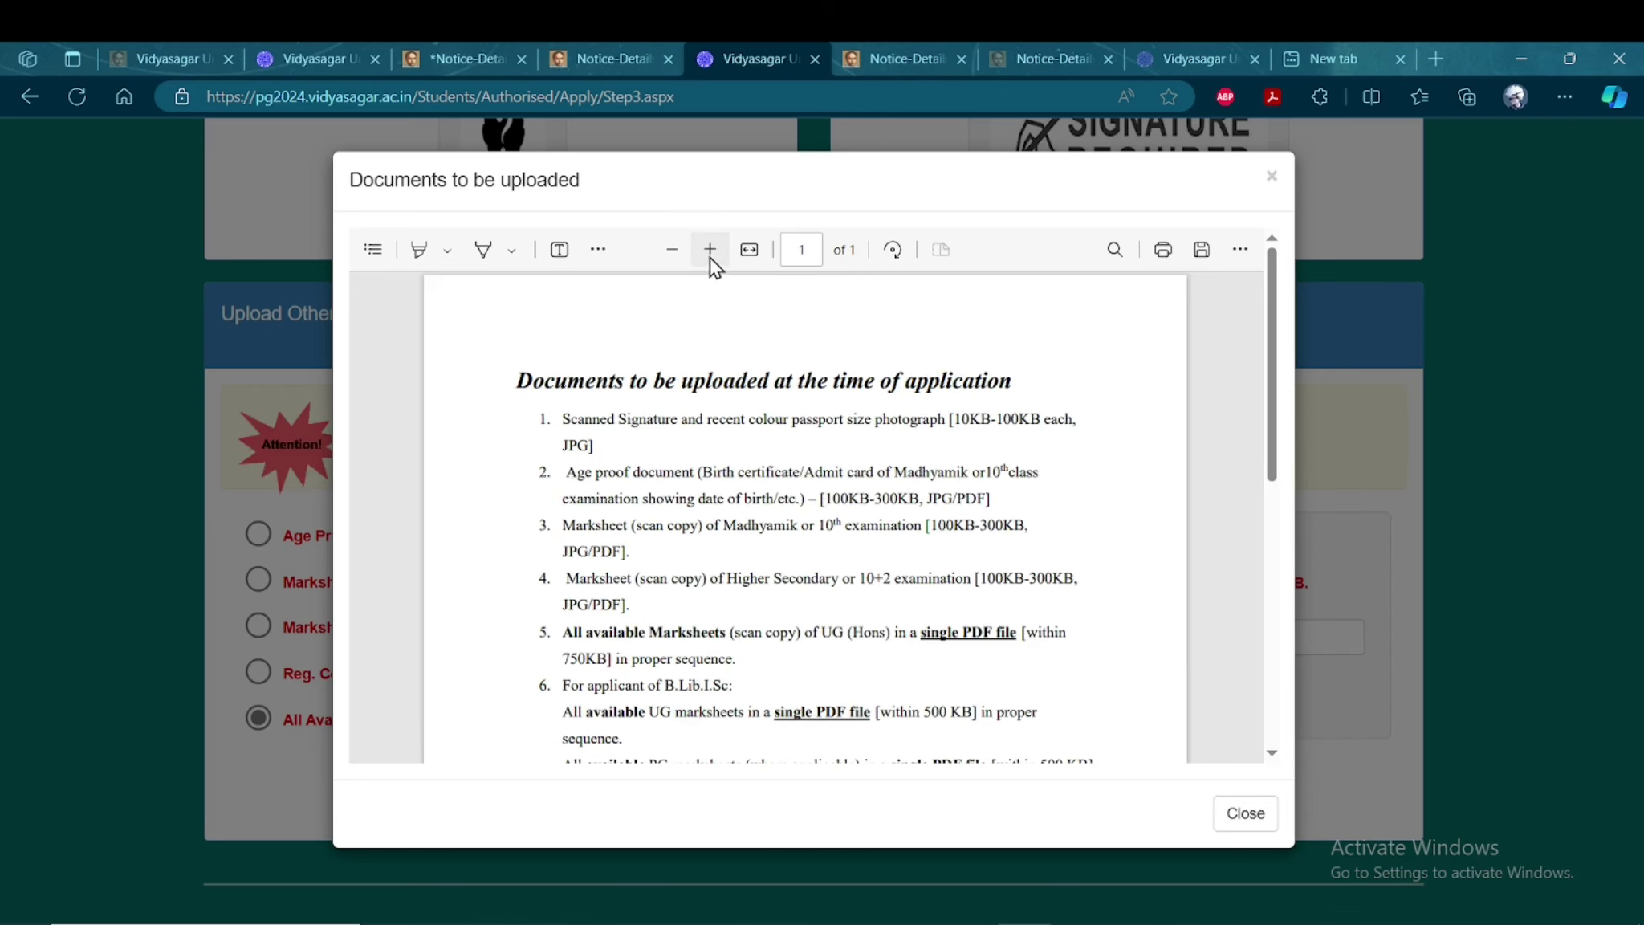
{"action": "left_click", "coordinate": [710, 250]}
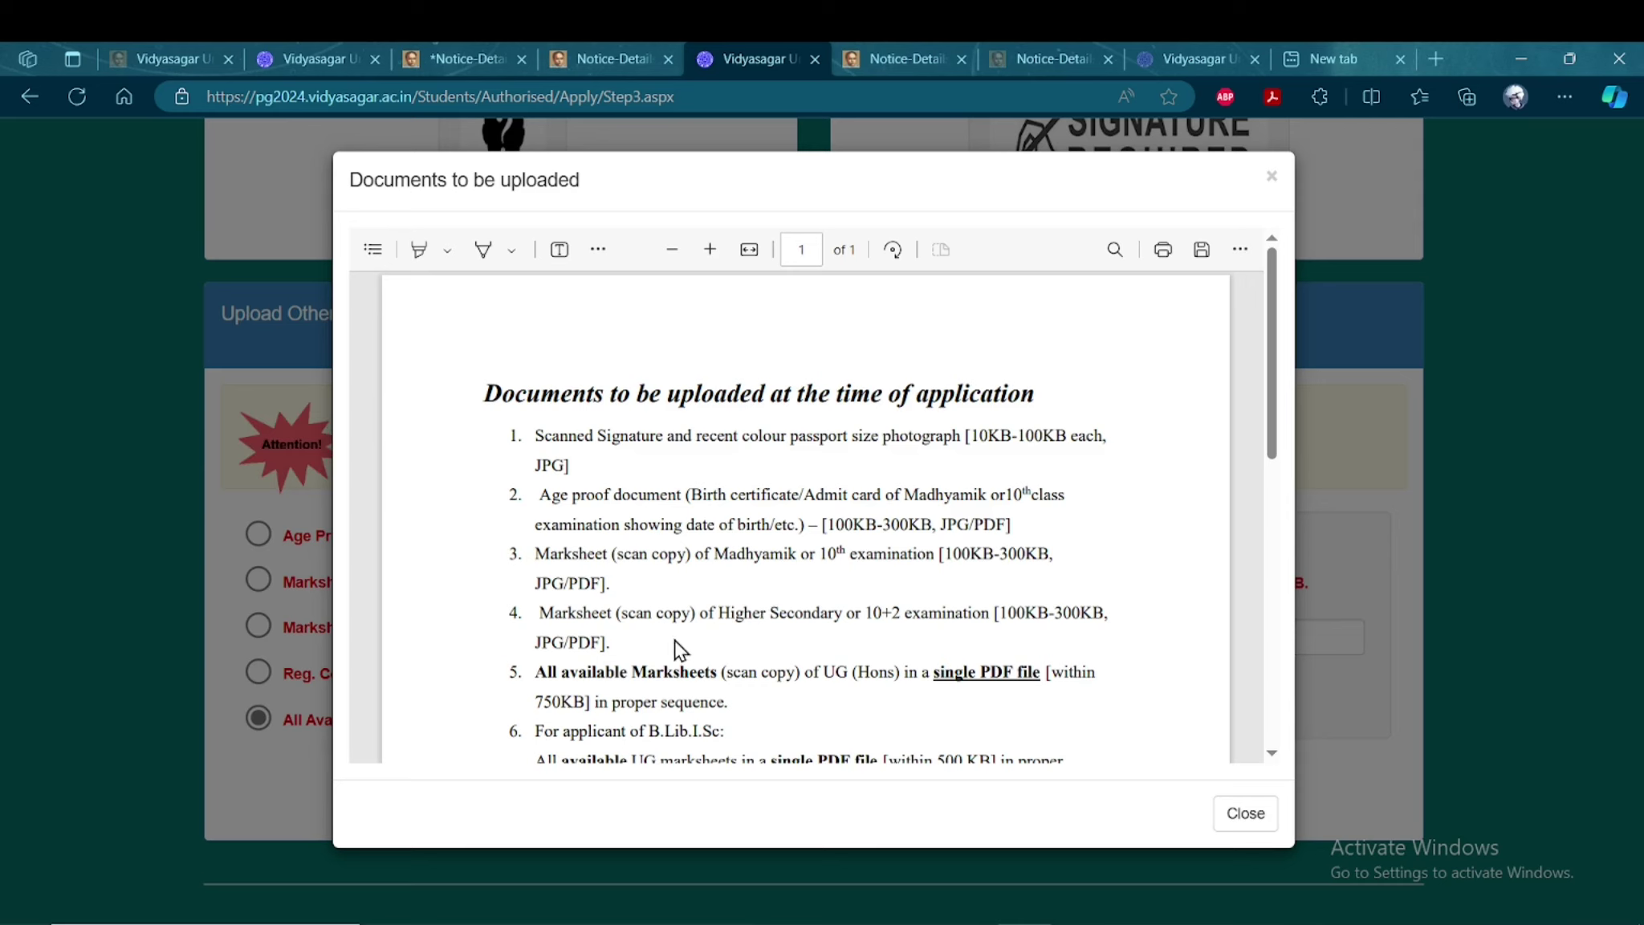
{"action": "scroll", "coordinate": [682, 651], "scroll_direction": "down", "scroll_amount": 2}
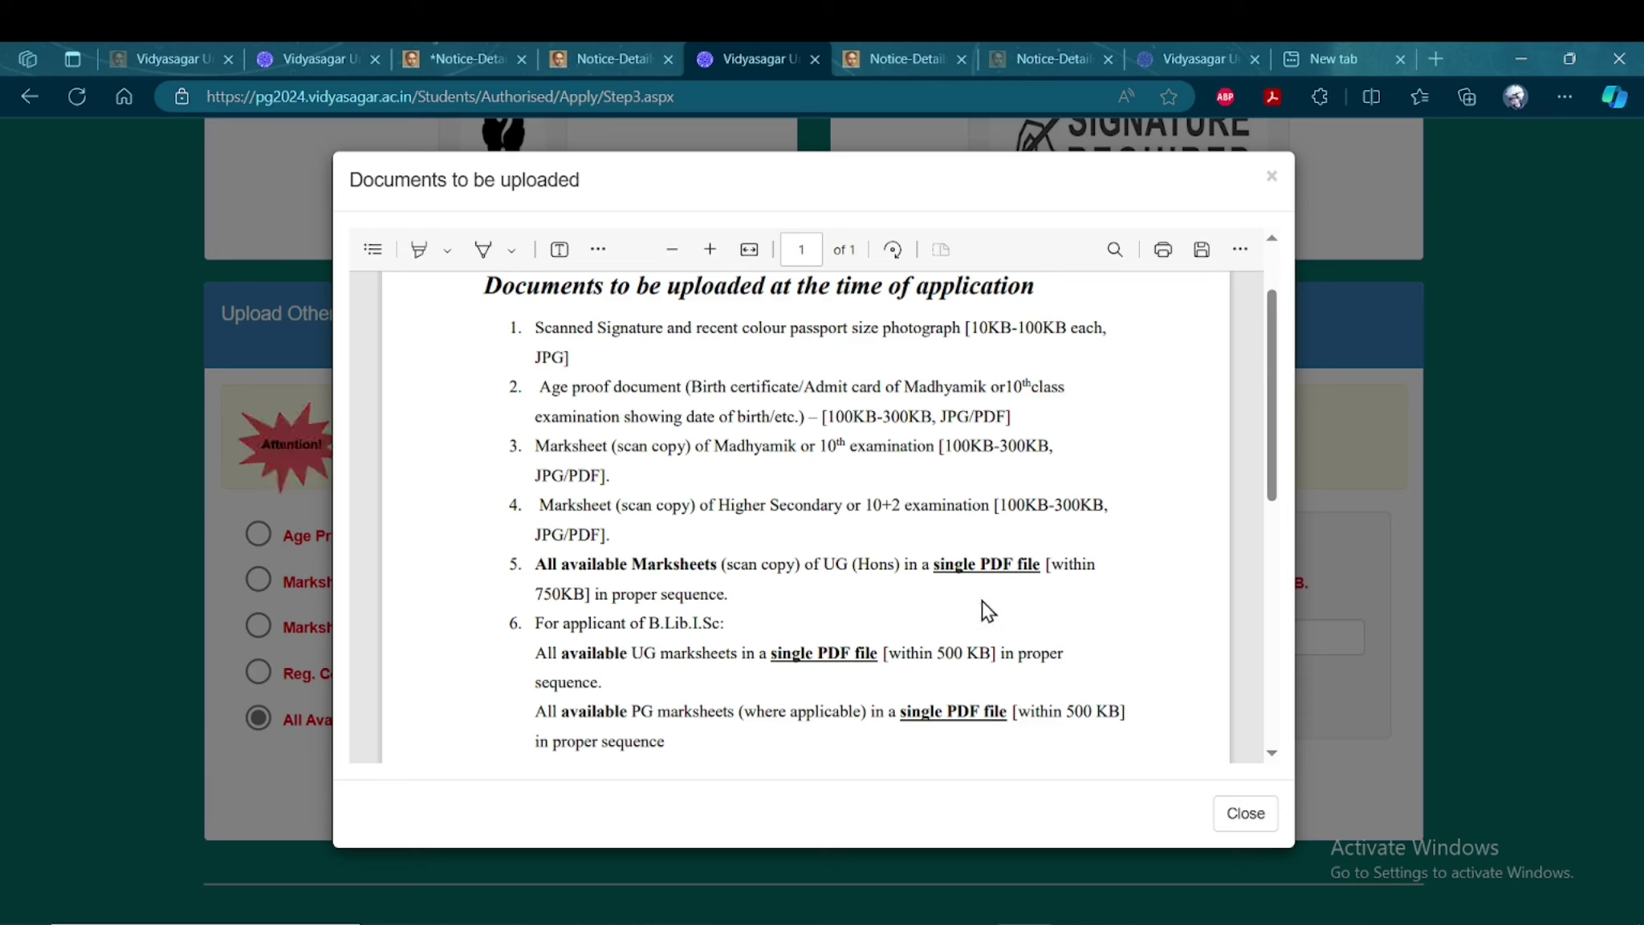
{"action": "scroll", "coordinate": [748, 602], "scroll_direction": "down", "scroll_amount": 2}
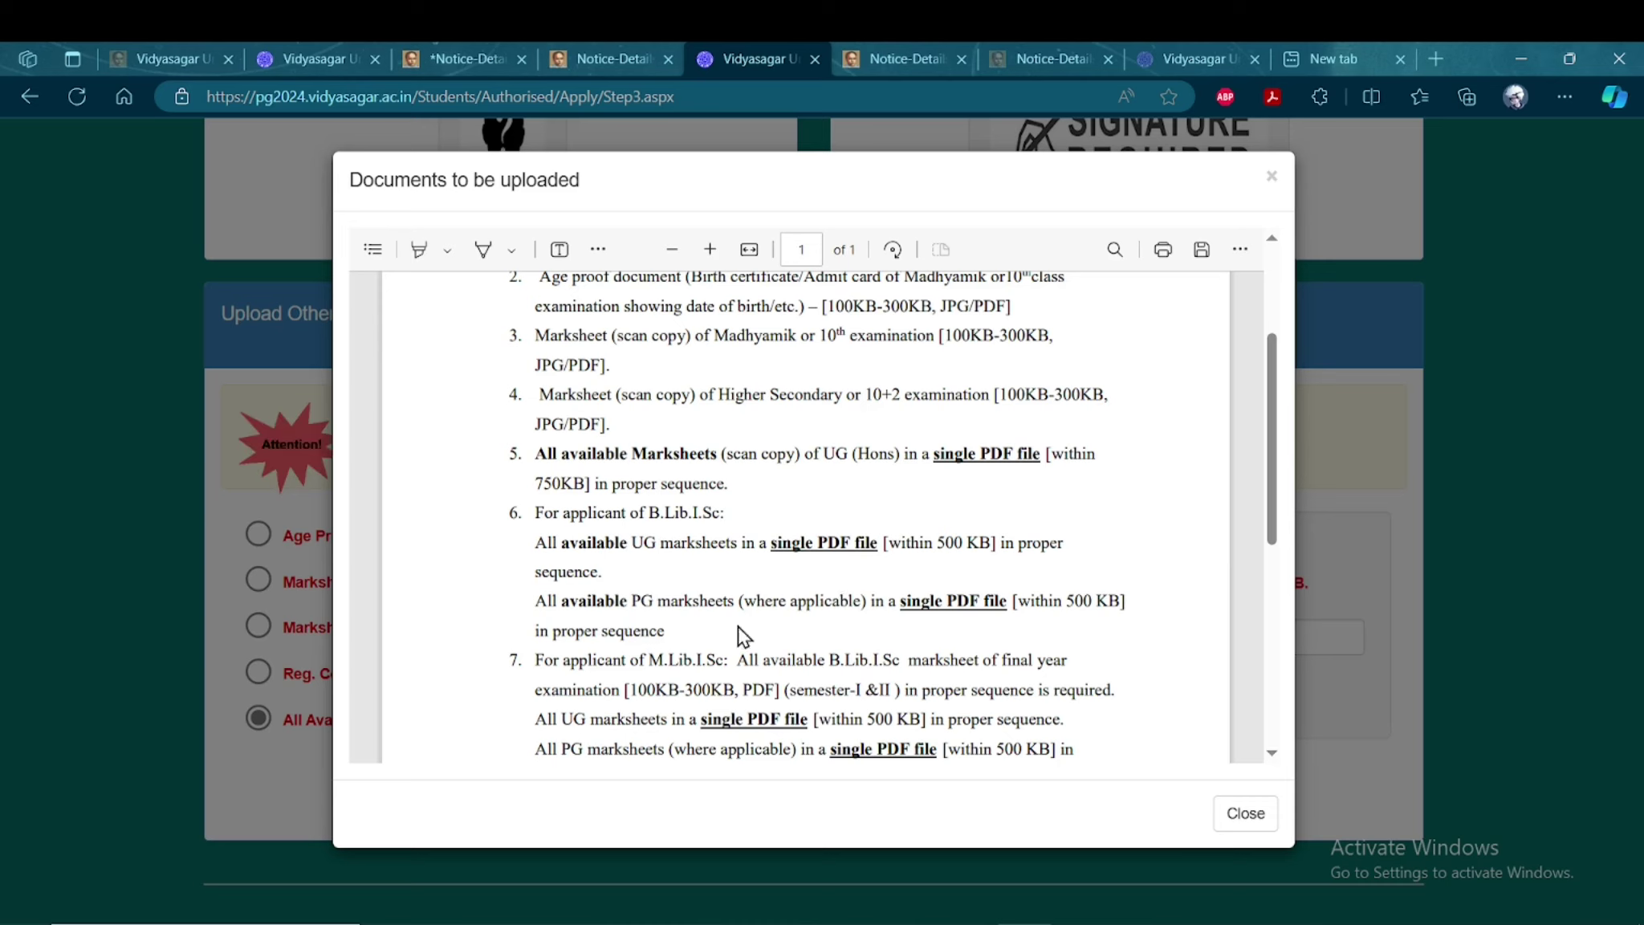
{"action": "scroll", "coordinate": [915, 590], "scroll_direction": "down", "scroll_amount": 1}
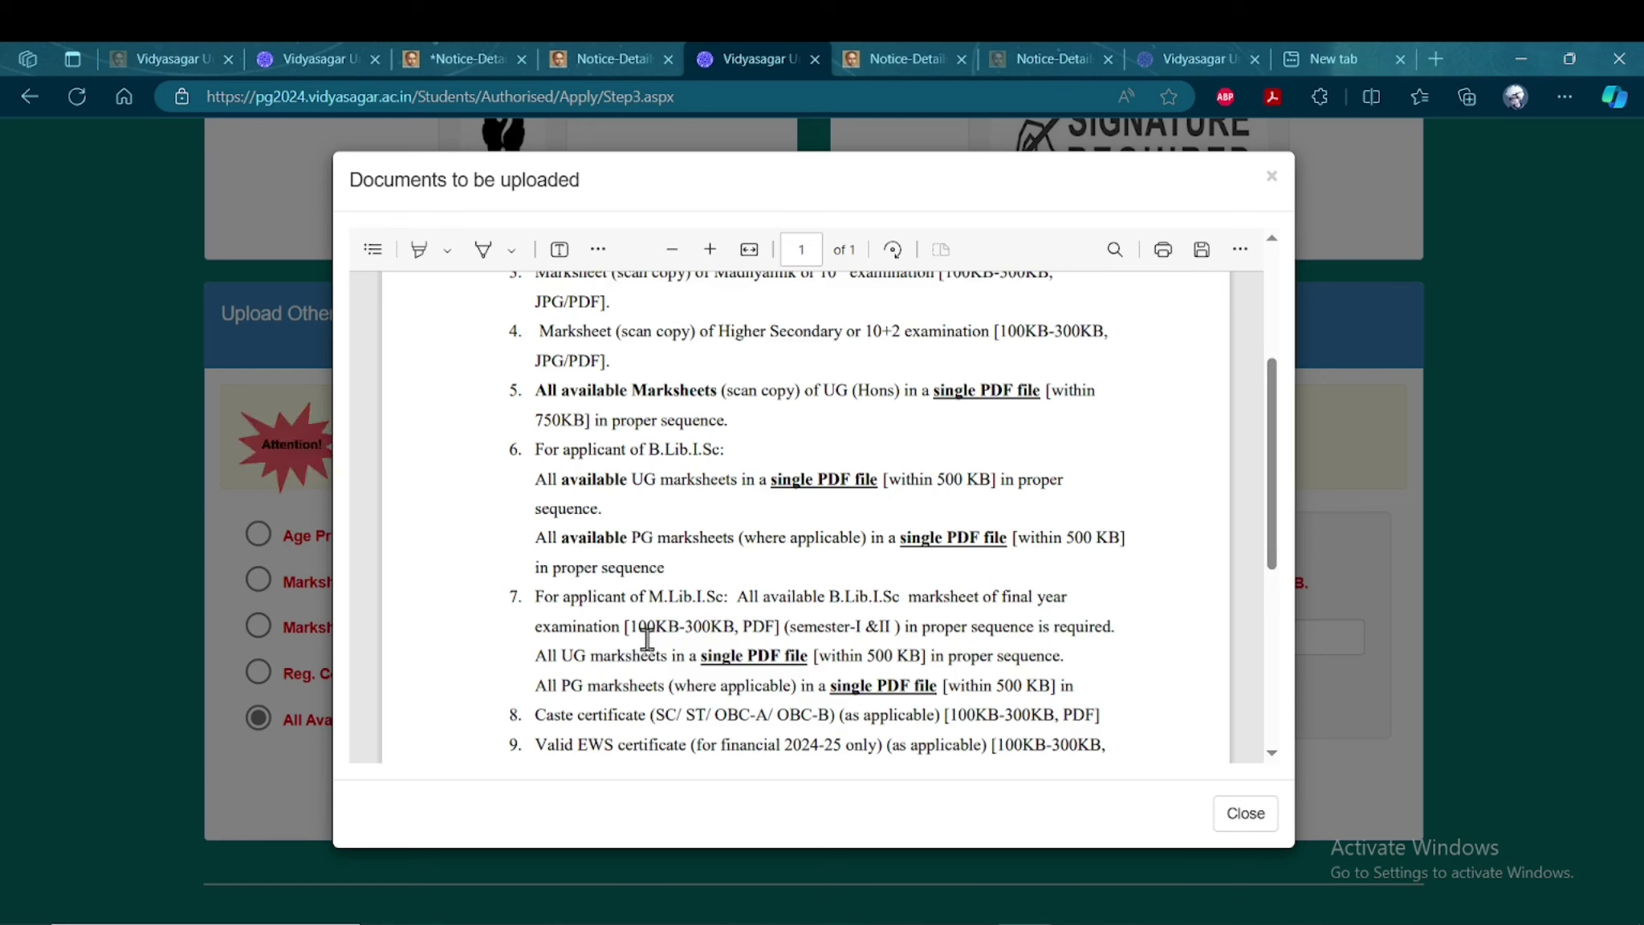
{"action": "scroll", "coordinate": [647, 638], "scroll_direction": "down", "scroll_amount": 2}
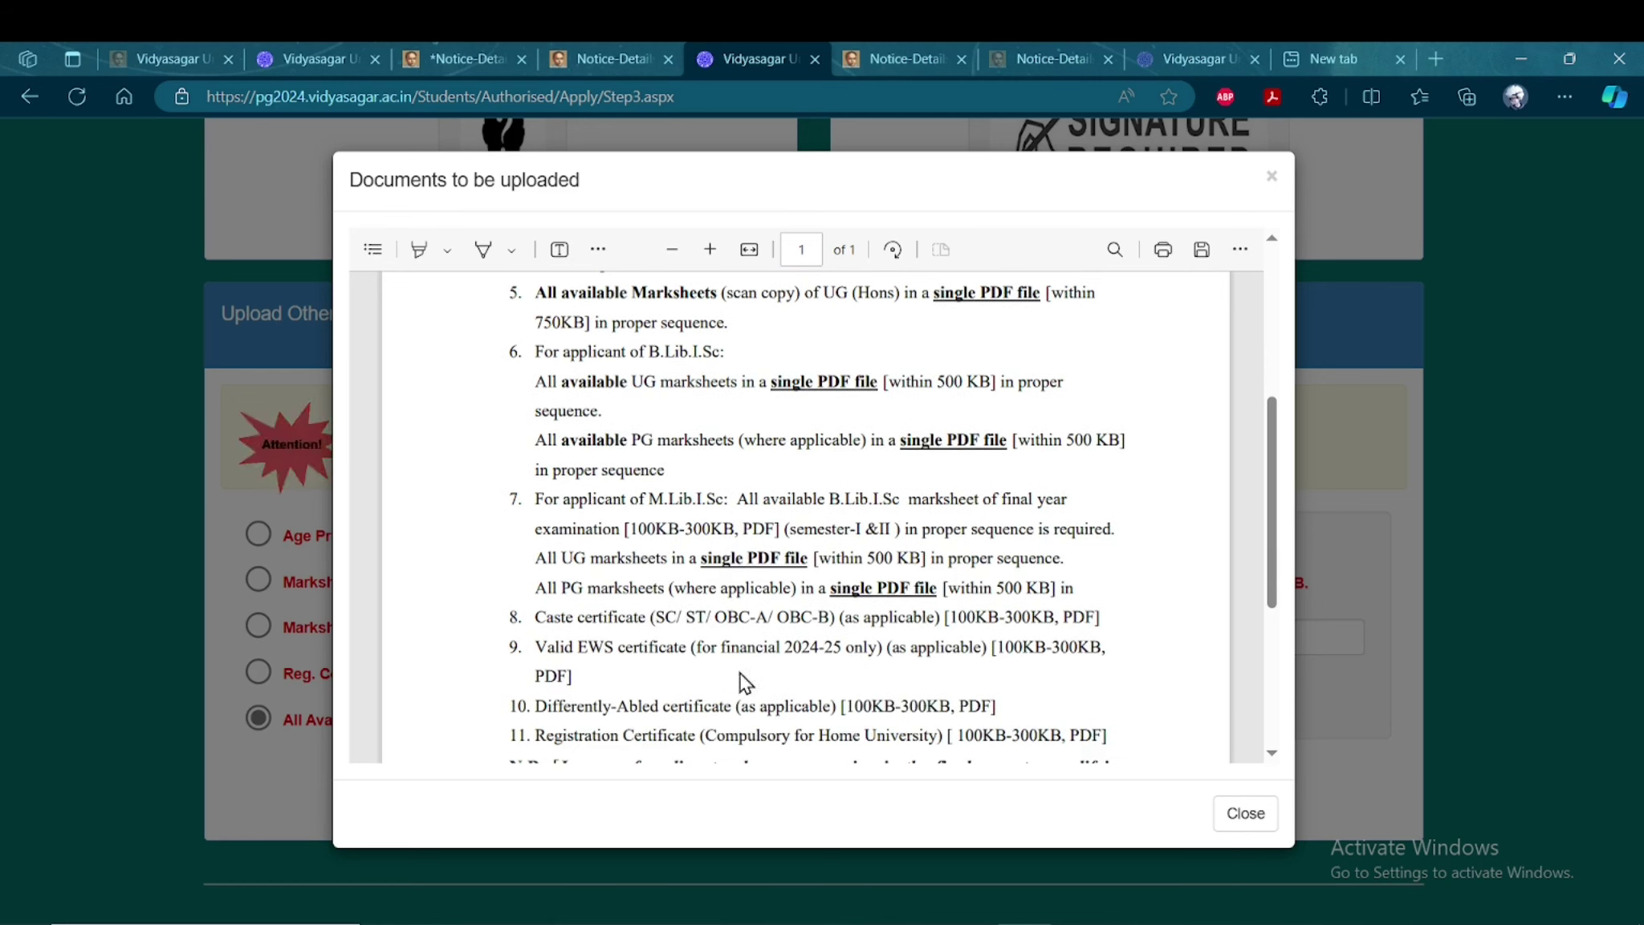
{"action": "scroll", "coordinate": [799, 700], "scroll_direction": "down", "scroll_amount": 2}
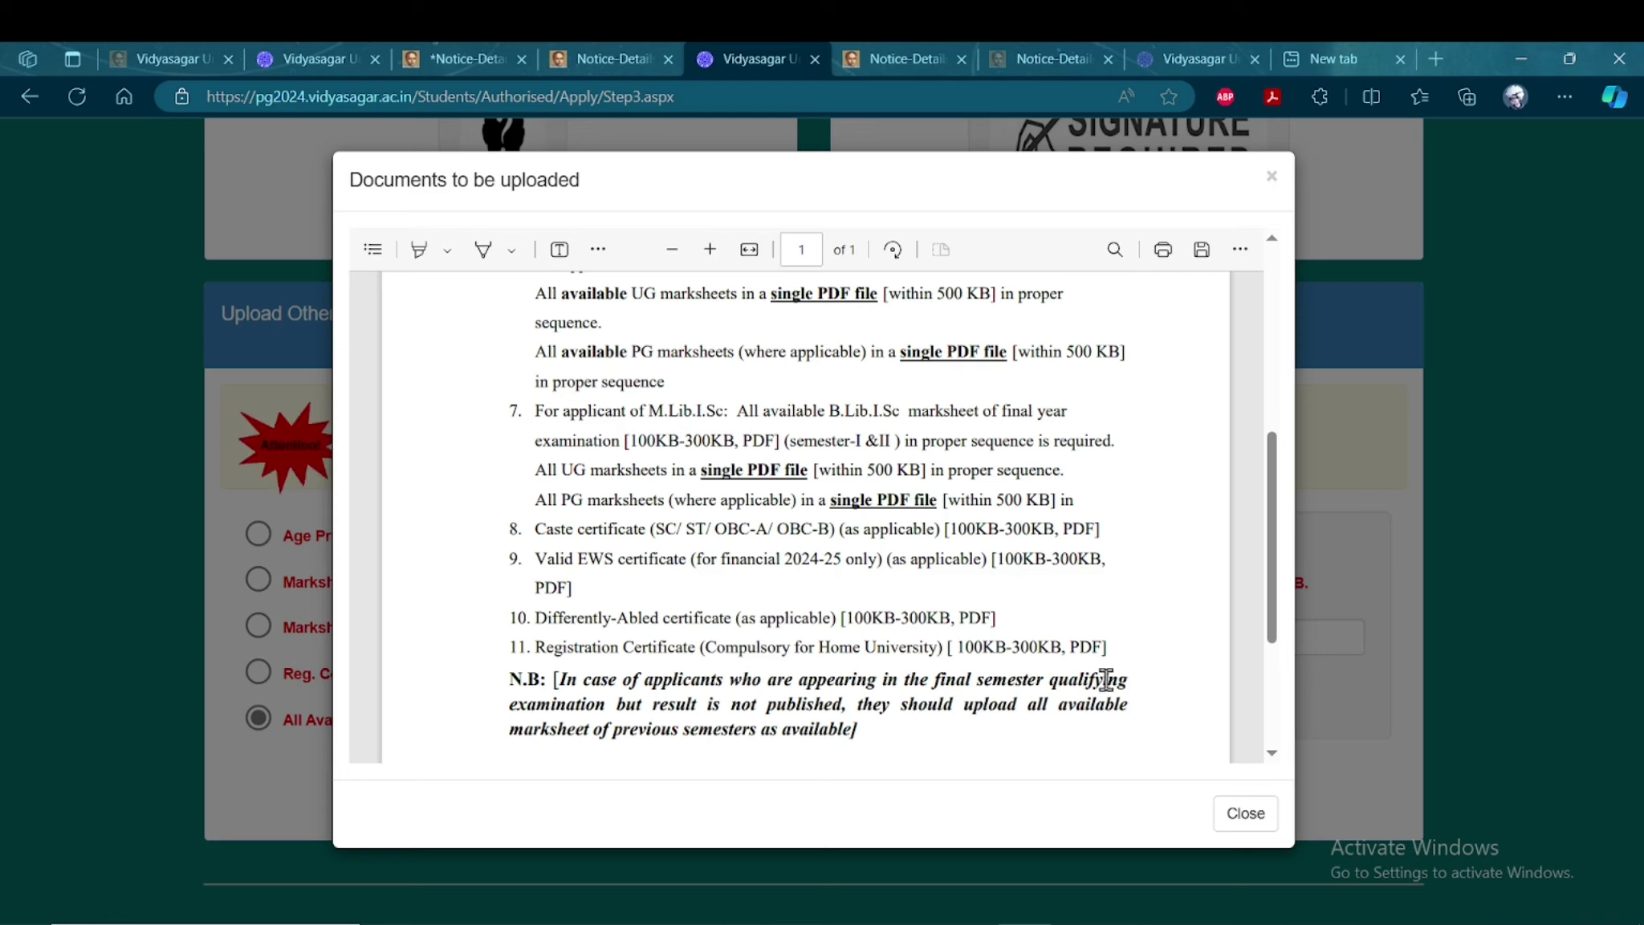
{"action": "left_click", "coordinate": [1243, 817]}
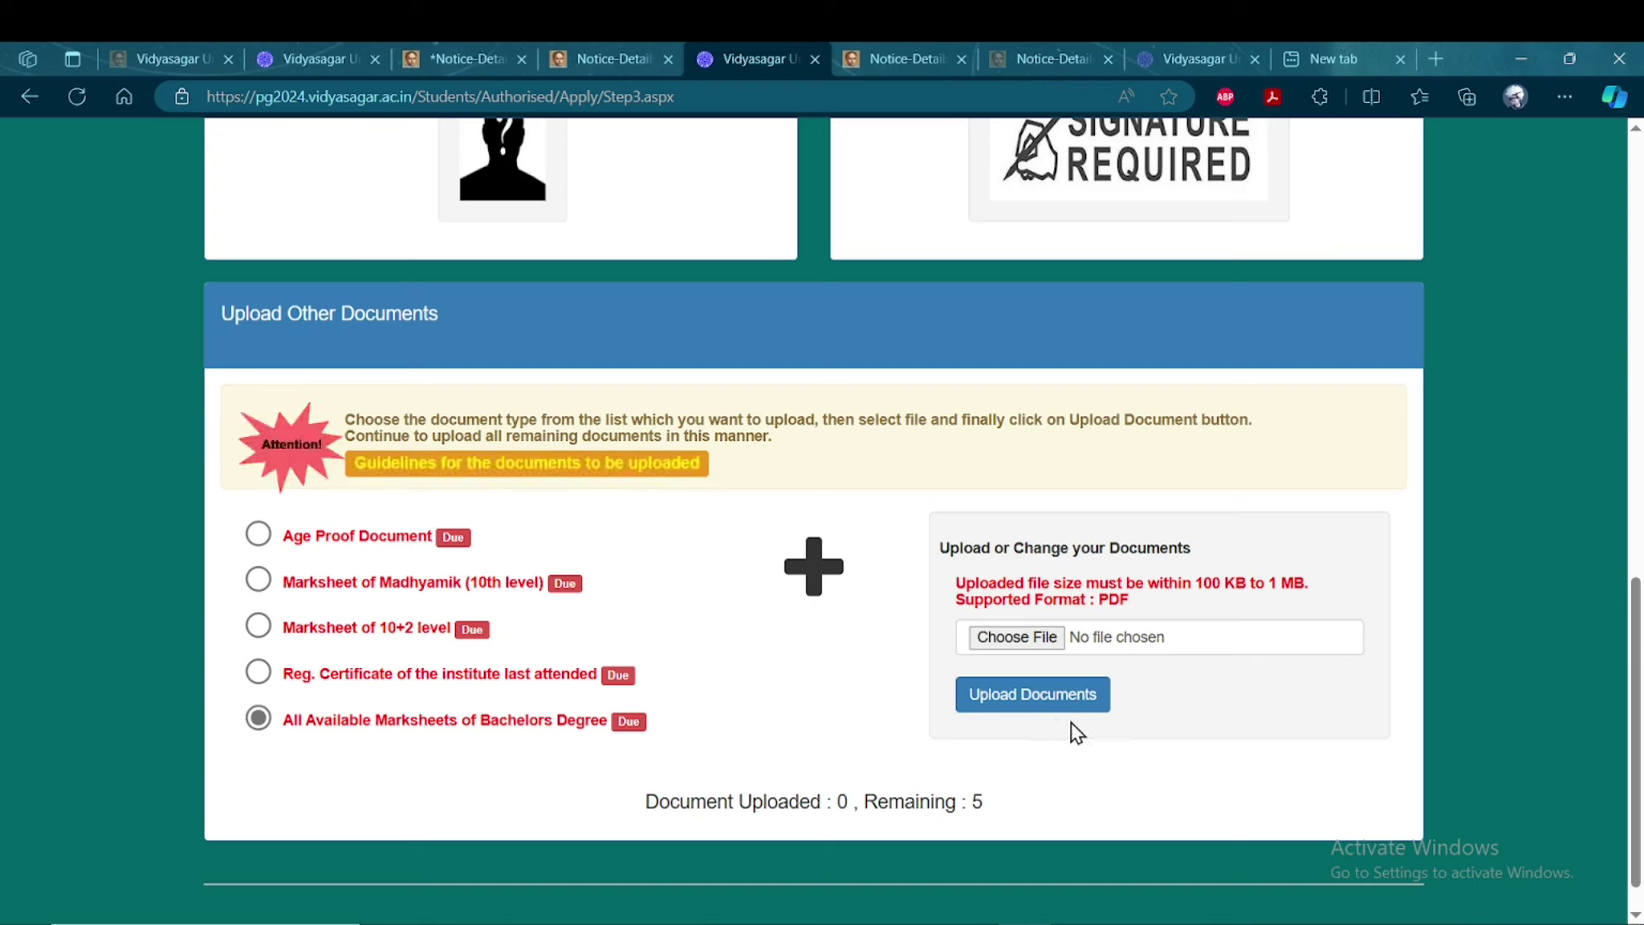
- Review the Step 3 upload sections again, from the other documents back to the photograph, signature and Confirm stage
{"action": "scroll", "coordinate": [1049, 738], "scroll_direction": "up", "scroll_amount": 1}
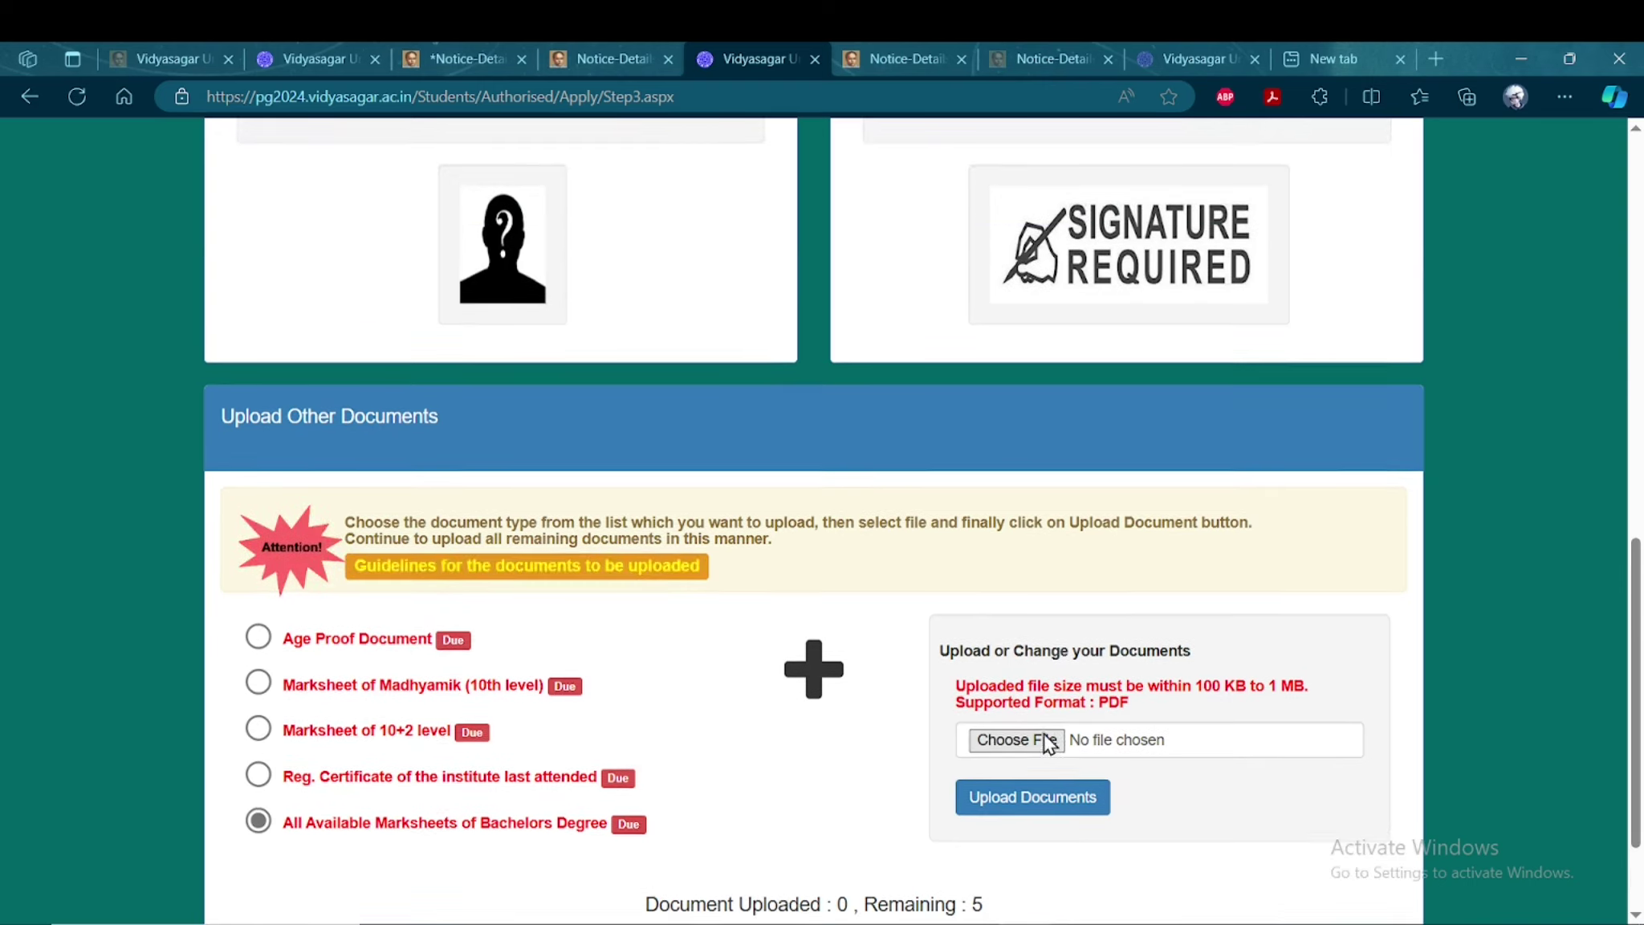
{"action": "scroll", "coordinate": [1049, 738], "scroll_direction": "up", "scroll_amount": 4}
{"action": "scroll", "coordinate": [961, 712], "scroll_direction": "down", "scroll_amount": 4}
{"action": "scroll", "coordinate": [946, 606], "scroll_direction": "up", "scroll_amount": 2}
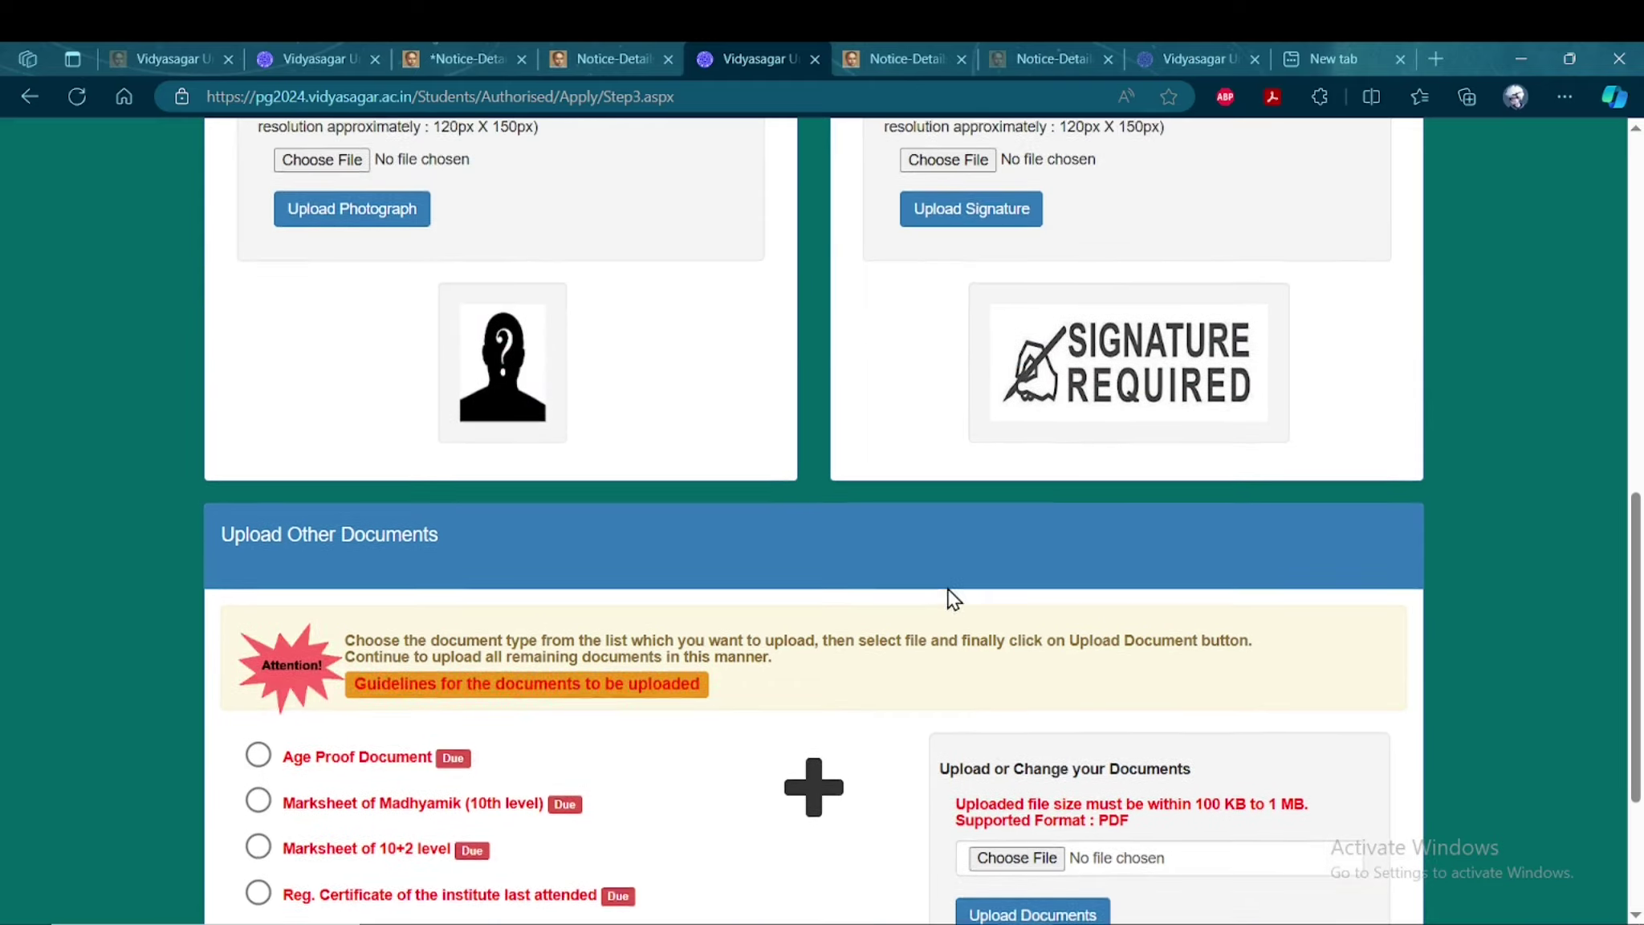
{"action": "scroll", "coordinate": [949, 594], "scroll_direction": "up", "scroll_amount": 5}
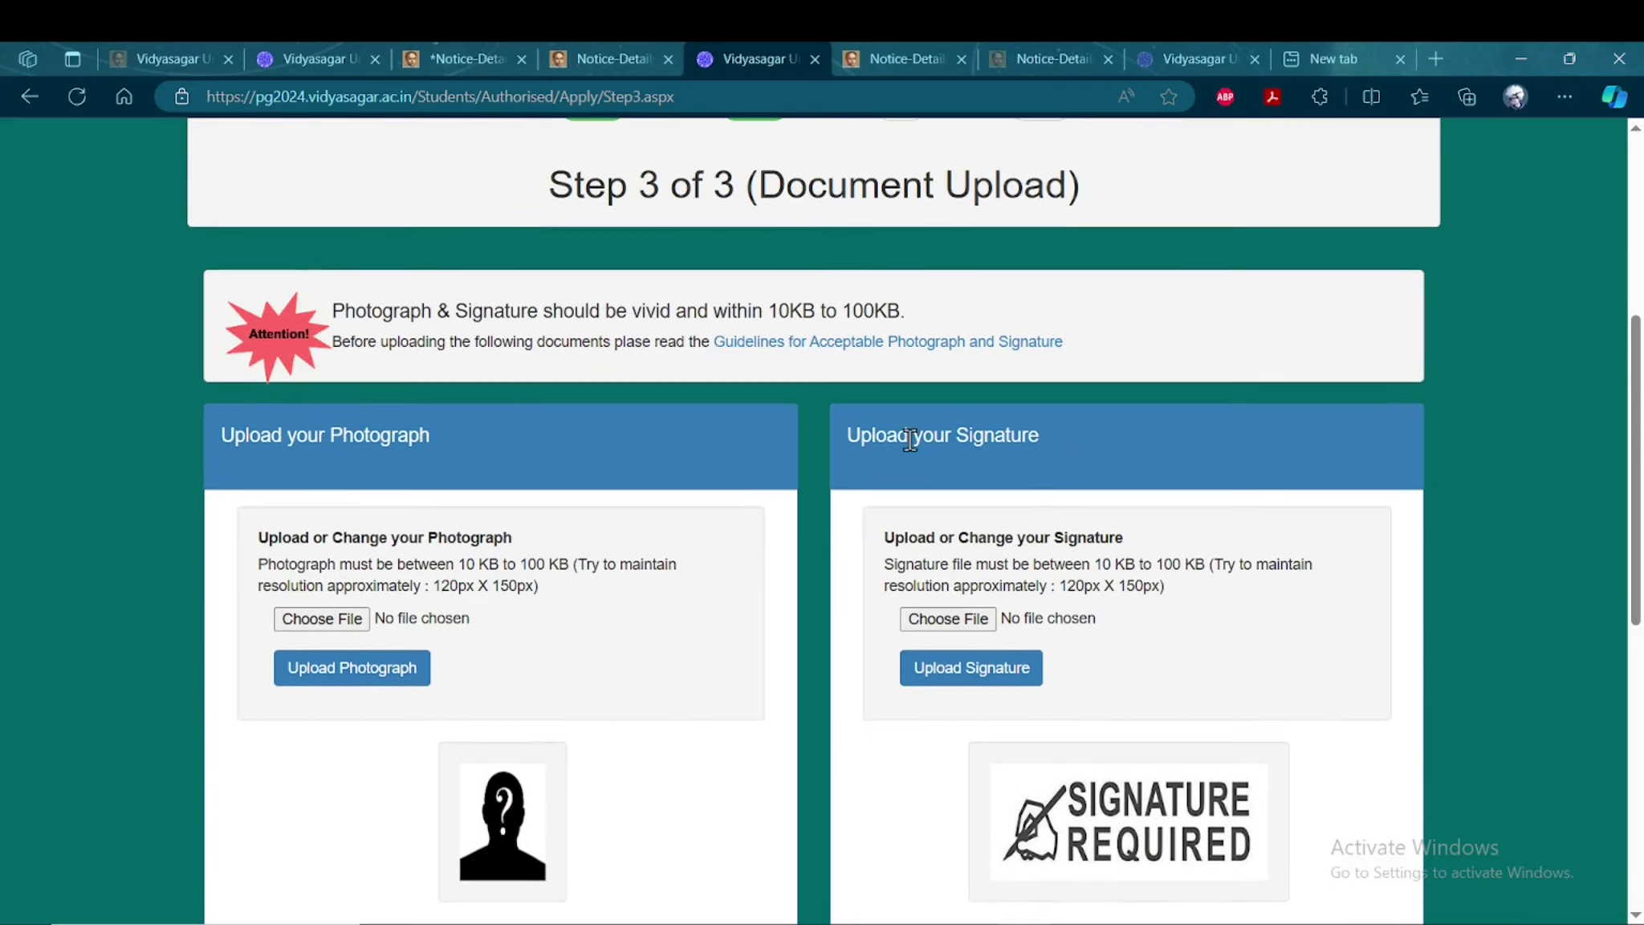
{"action": "scroll", "coordinate": [994, 357], "scroll_direction": "up", "scroll_amount": 1}
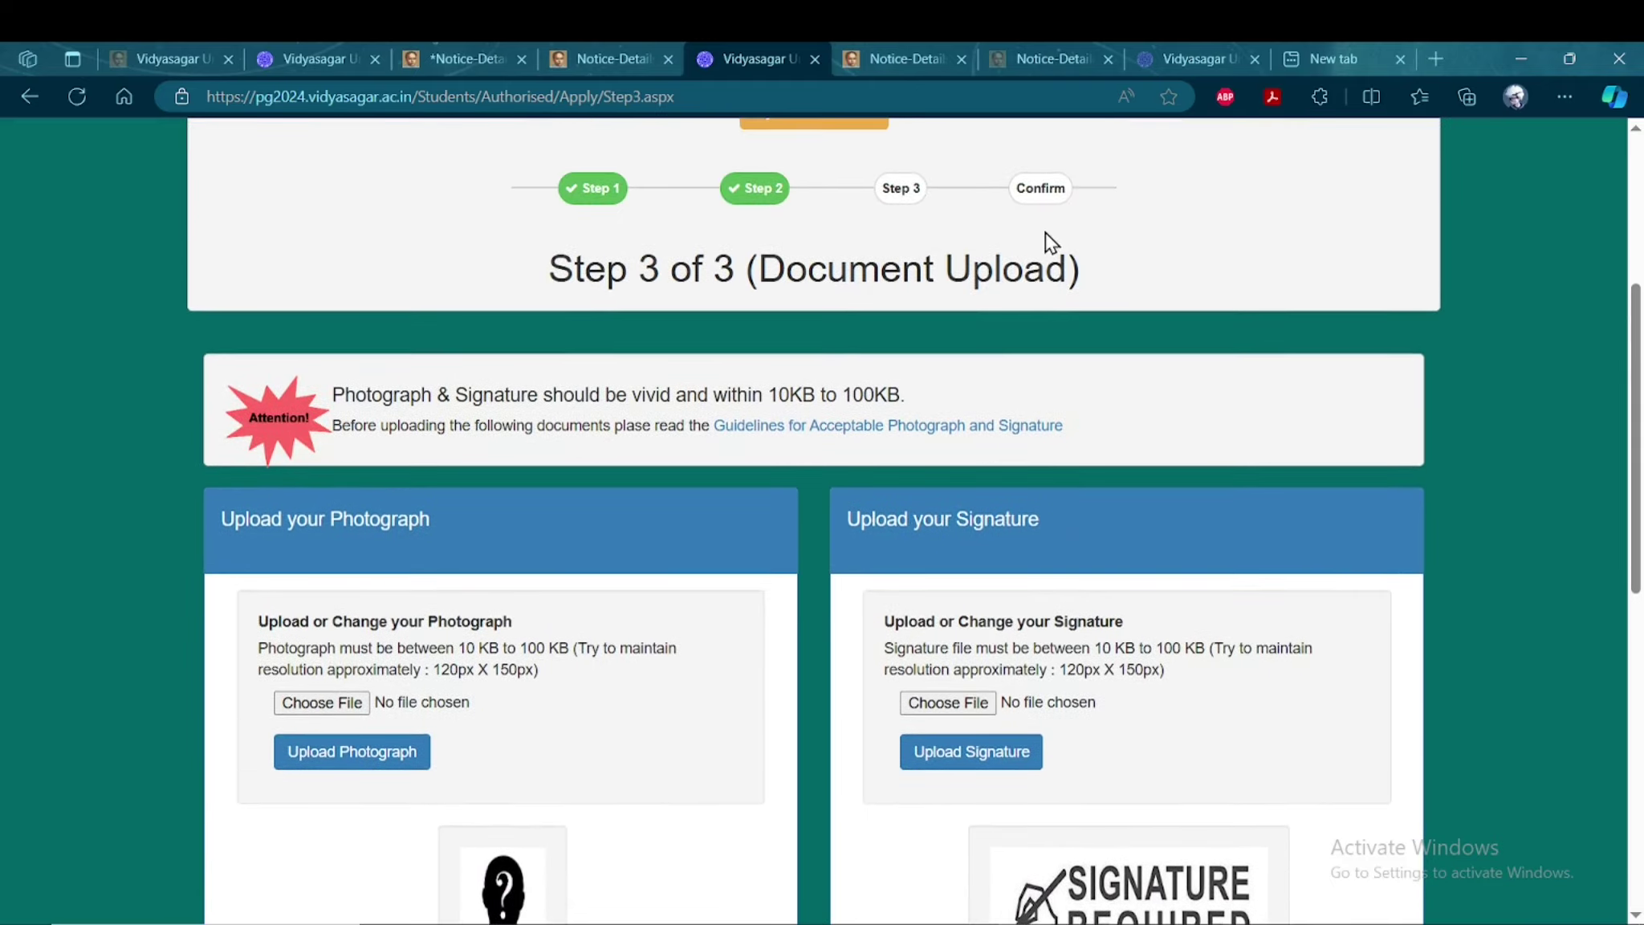